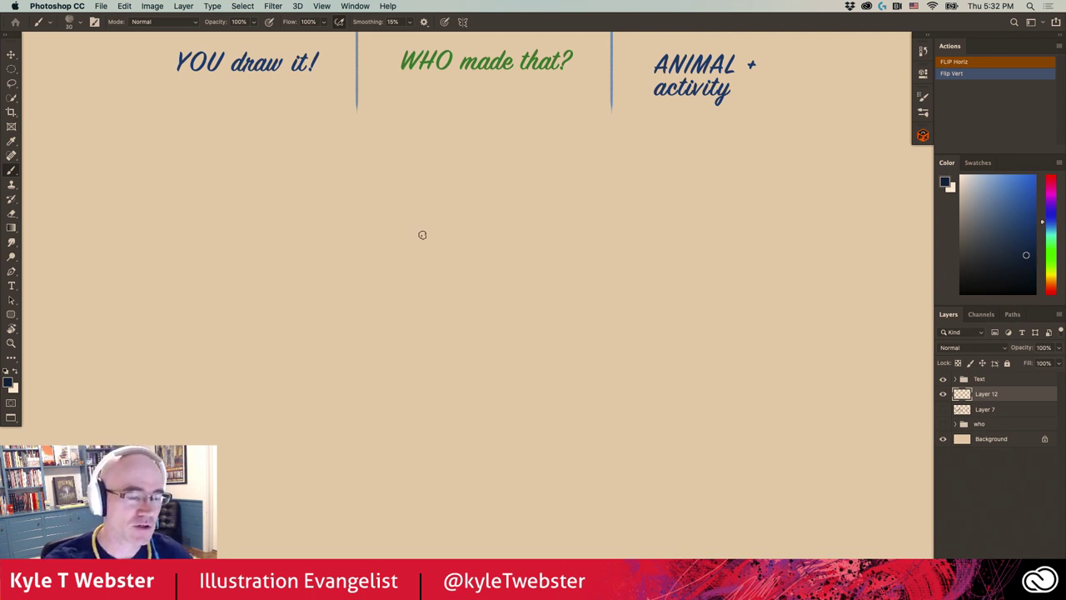
- Scribble test strokes: a diagonal, an M-shaped zigzag, a long wavy curve, small arcs and a wavy vertical line
drag(411, 233, 383, 289)
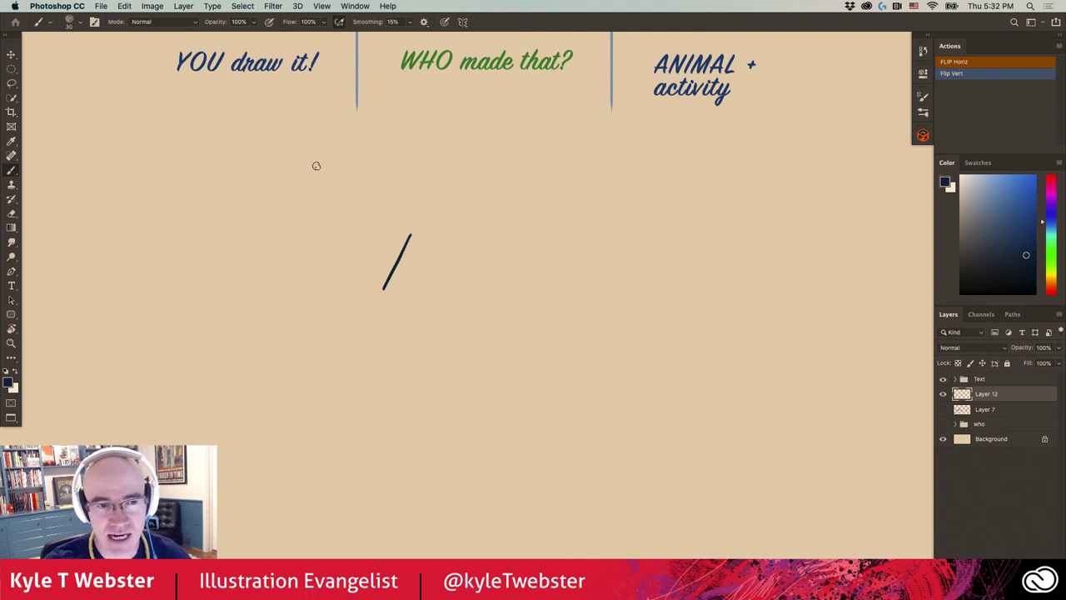
drag(322, 242, 277, 246)
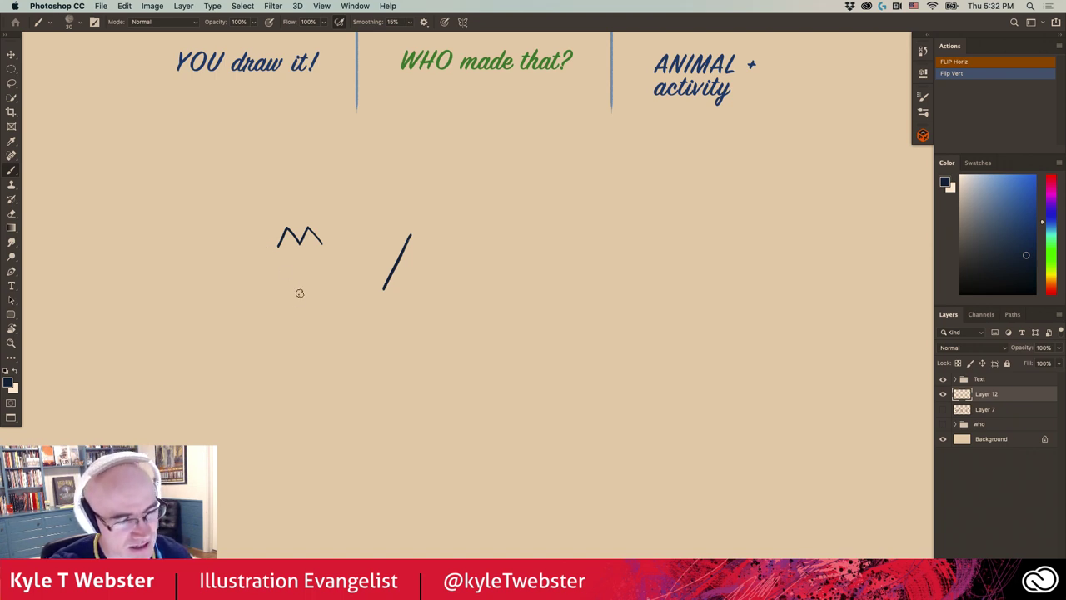
mouse_move(296, 290)
mouse_down()
mouse_move(300, 341)
mouse_move(380, 476)
mouse_up()
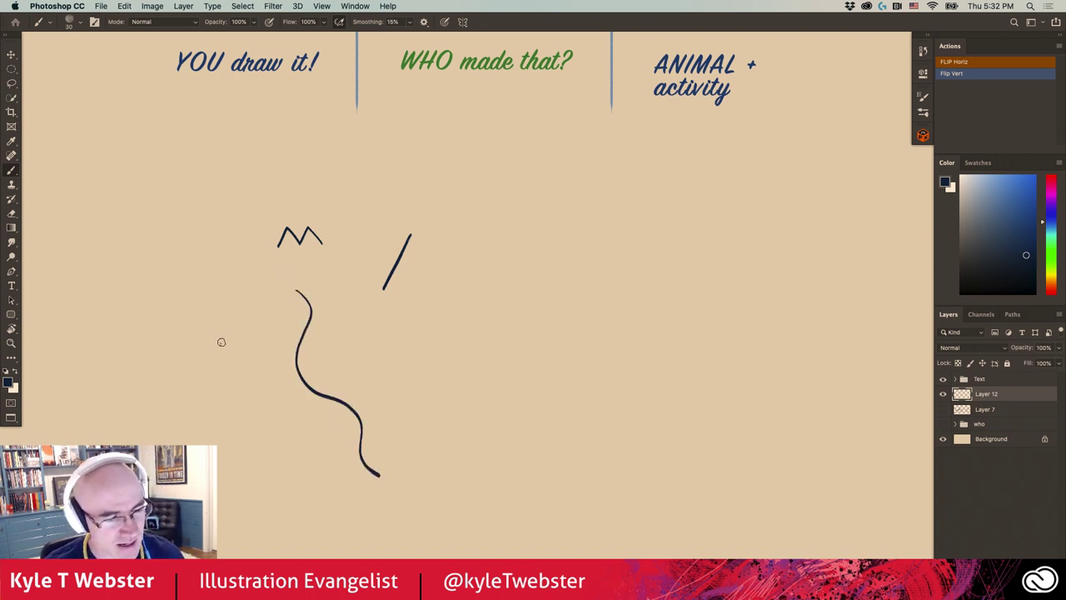
drag(240, 292, 237, 357)
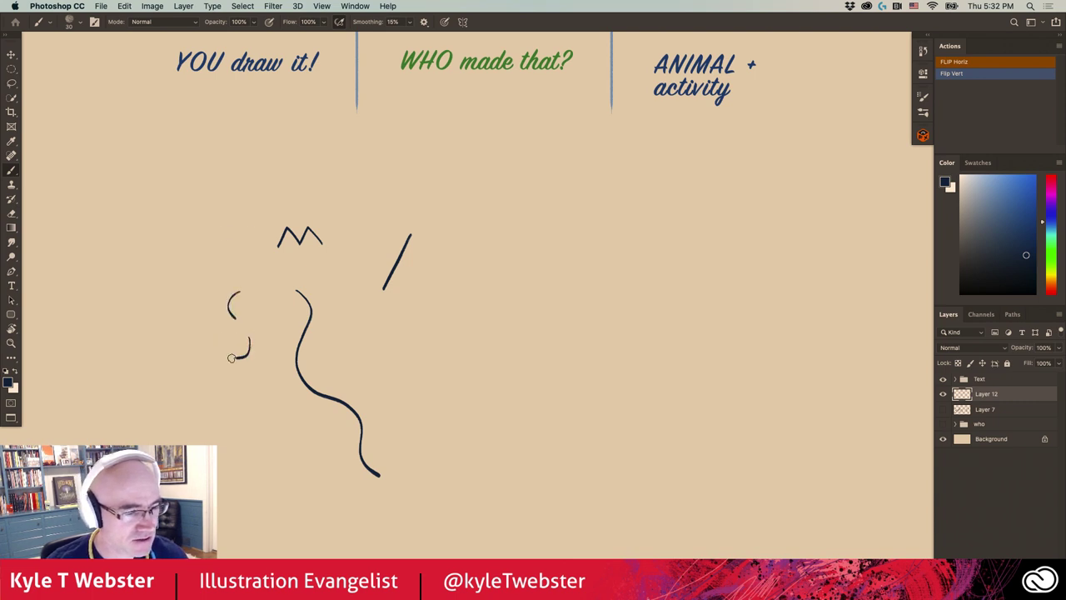
drag(246, 405, 214, 402)
drag(172, 226, 174, 360)
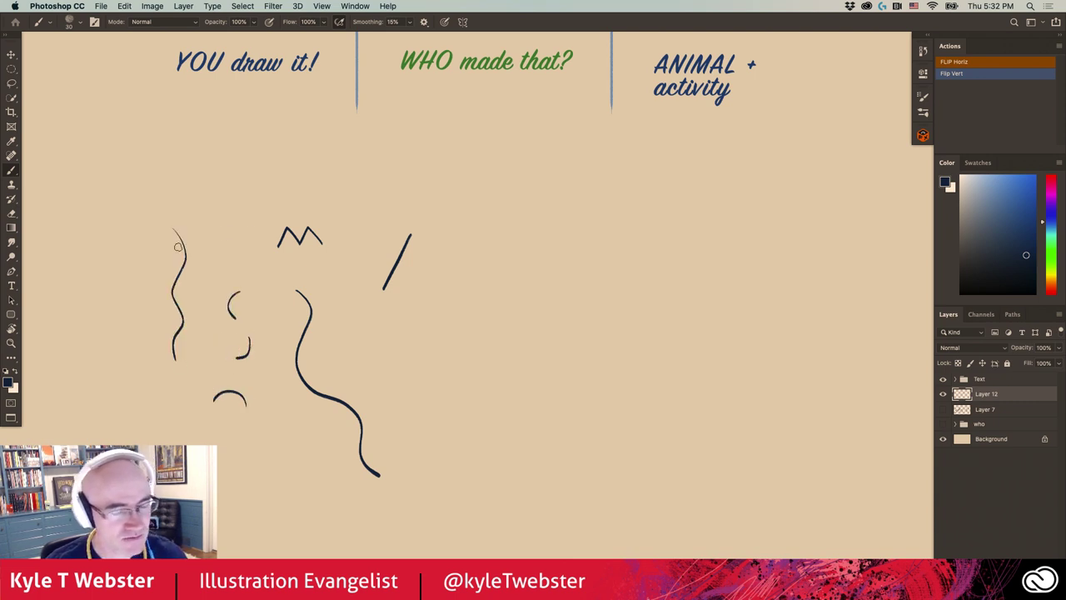
- Delete all the practice strokes from Layer 12
key(Delete)
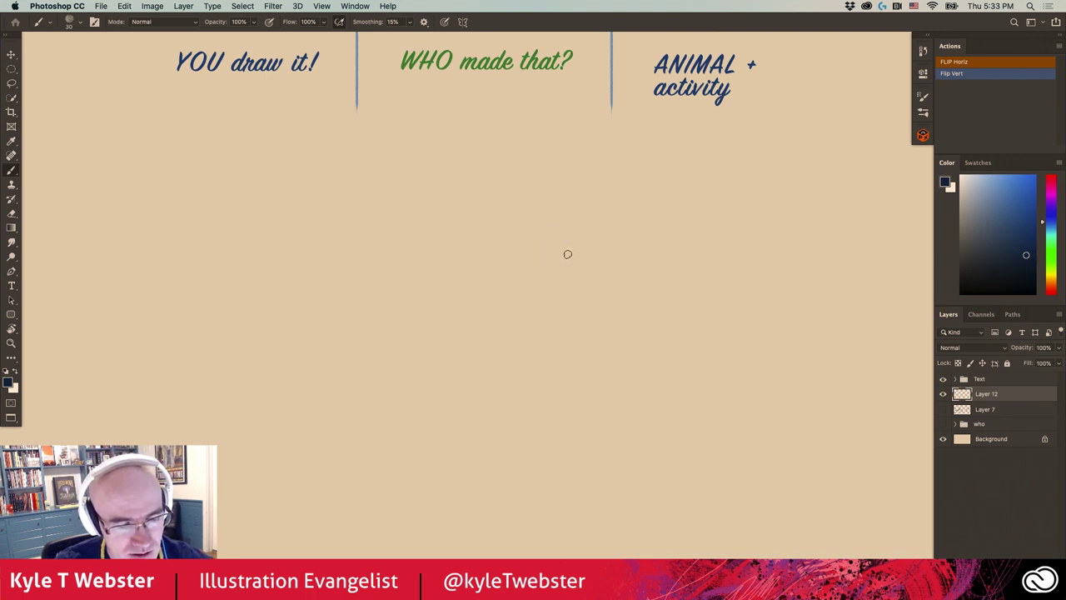
- Draw the head's top edge, left and right sides, and two lower edges meeting at the chin
drag(567, 254, 511, 257)
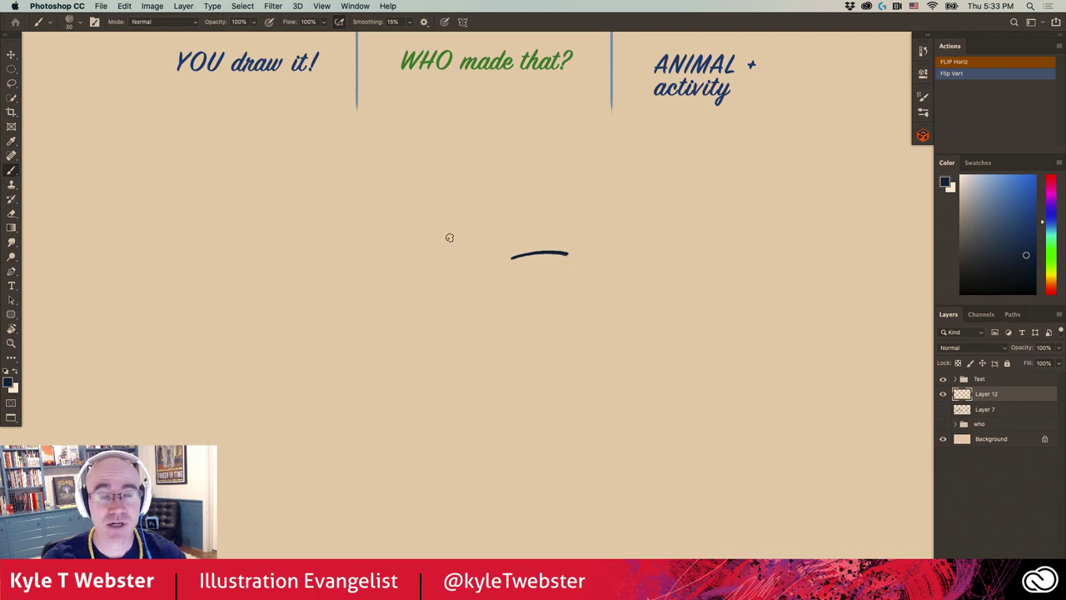
drag(510, 258, 498, 310)
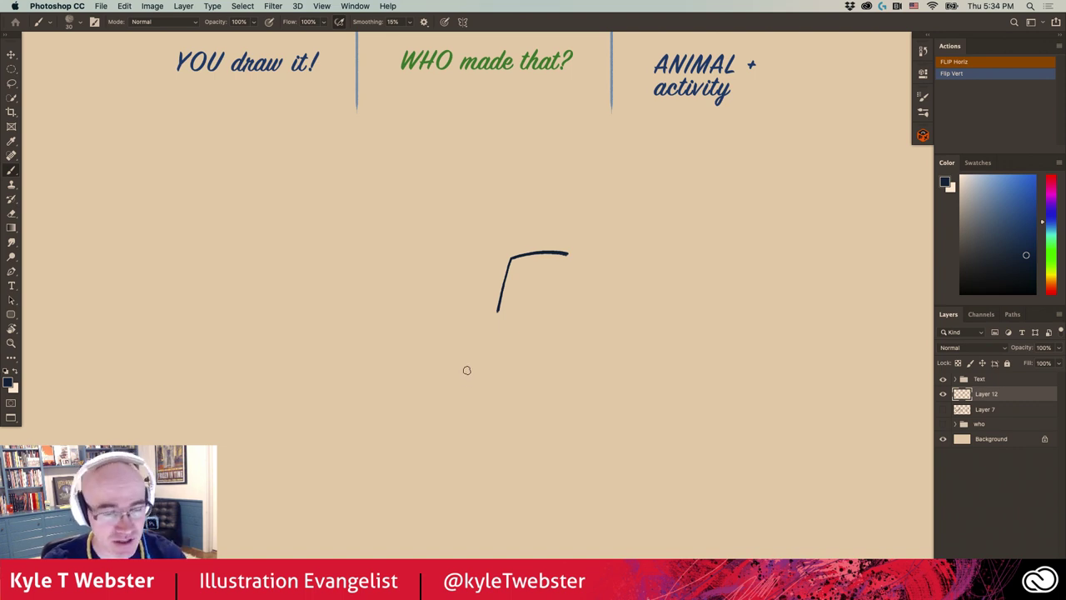
drag(566, 253, 581, 309)
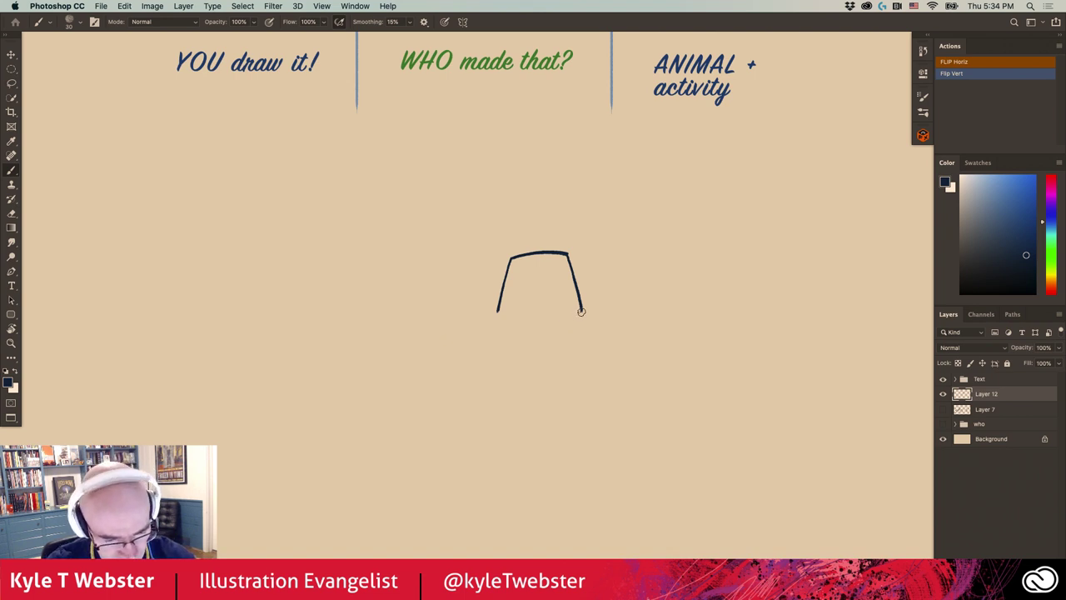
drag(580, 313, 548, 341)
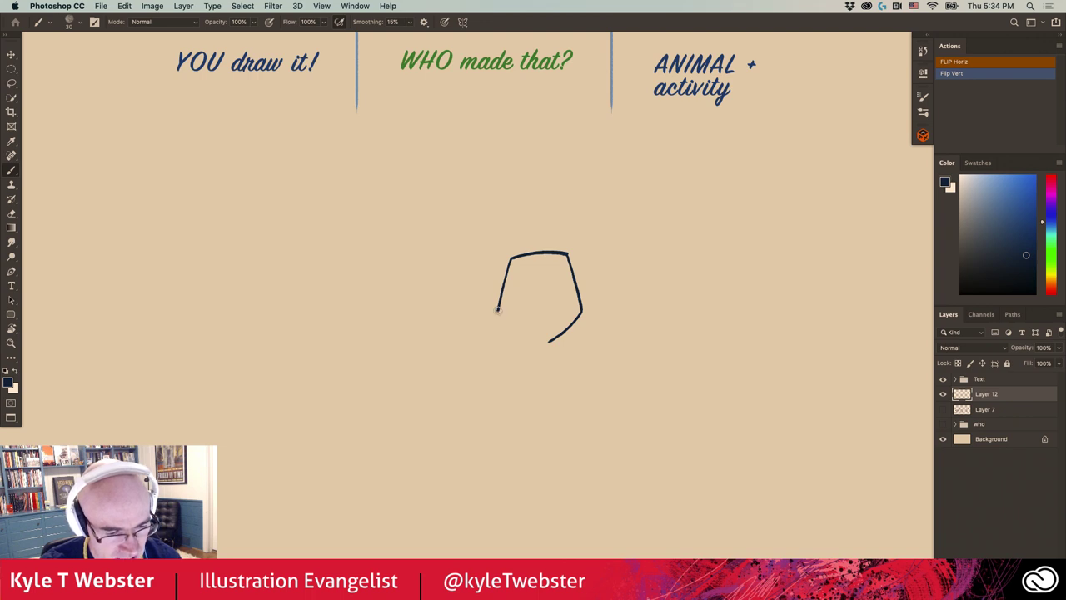
drag(498, 309, 532, 342)
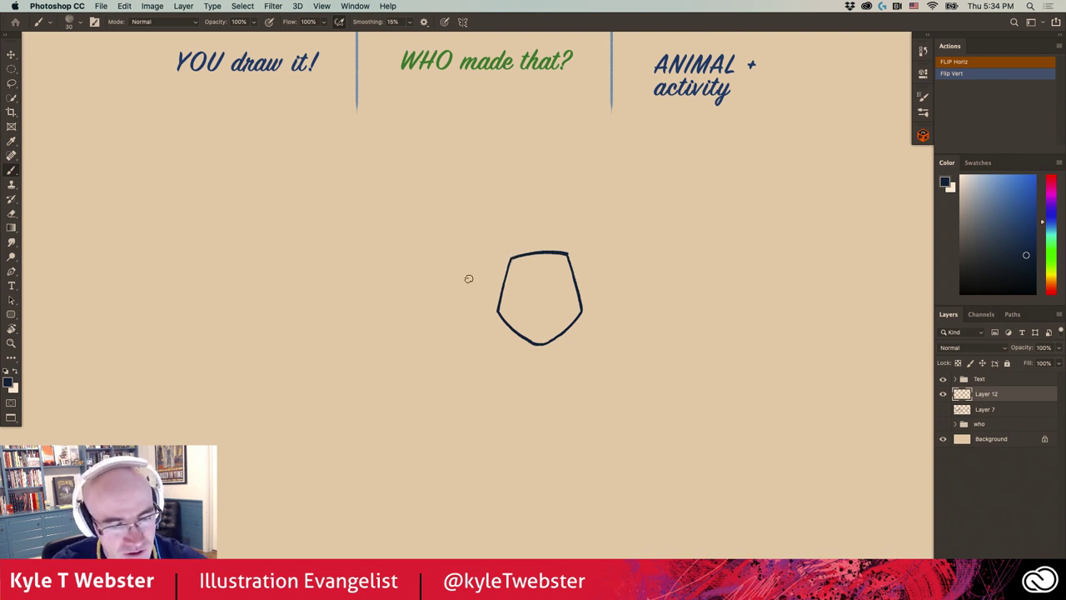
- Draw pointed ears off both top corners of the head and a short line up from the chin
drag(513, 258, 472, 280)
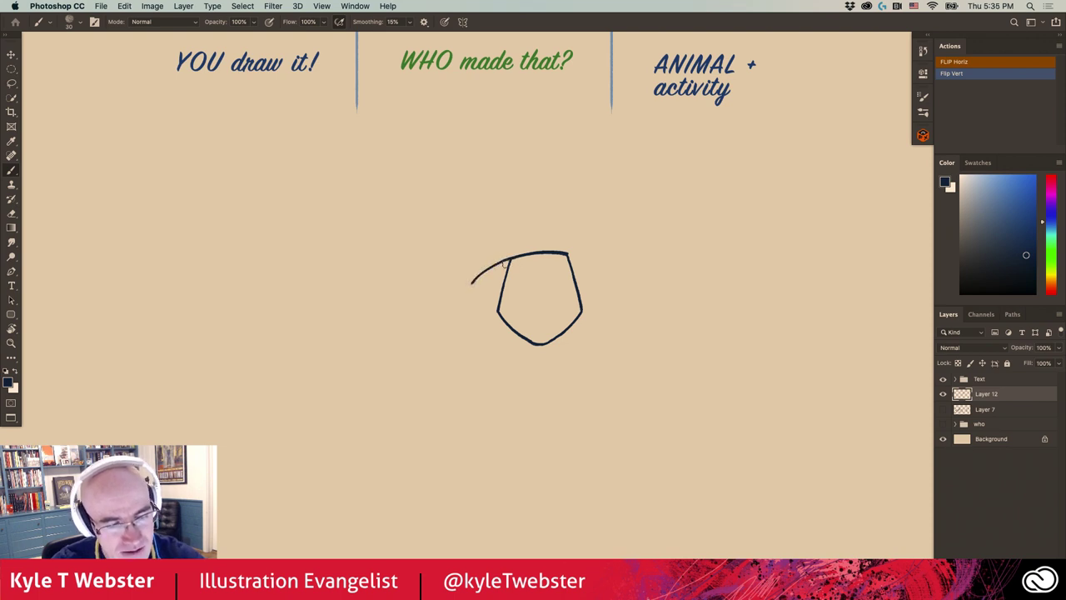
drag(563, 252, 610, 276)
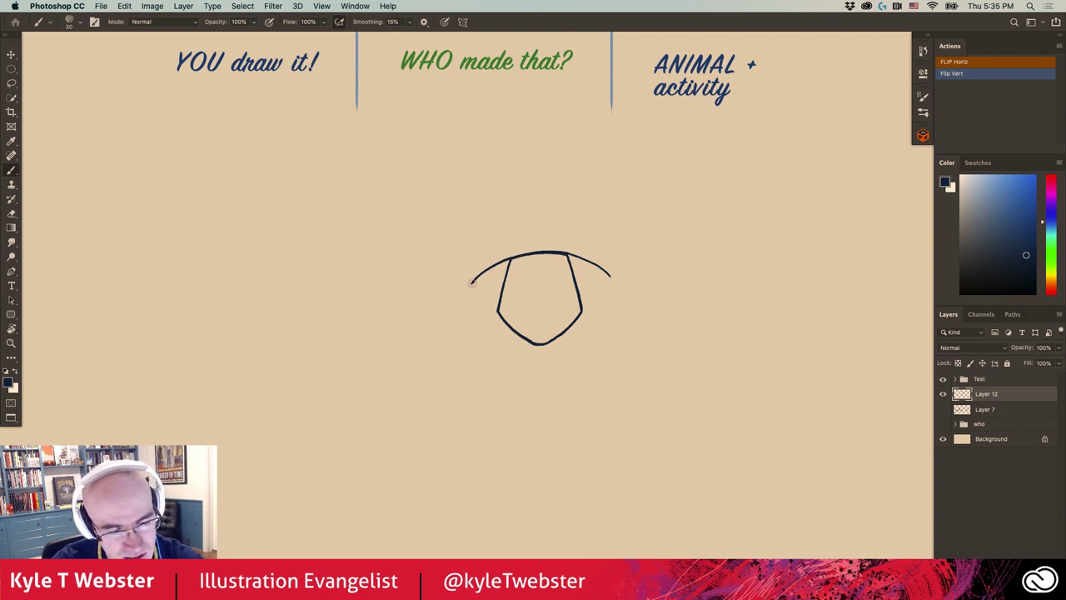
drag(472, 282, 510, 259)
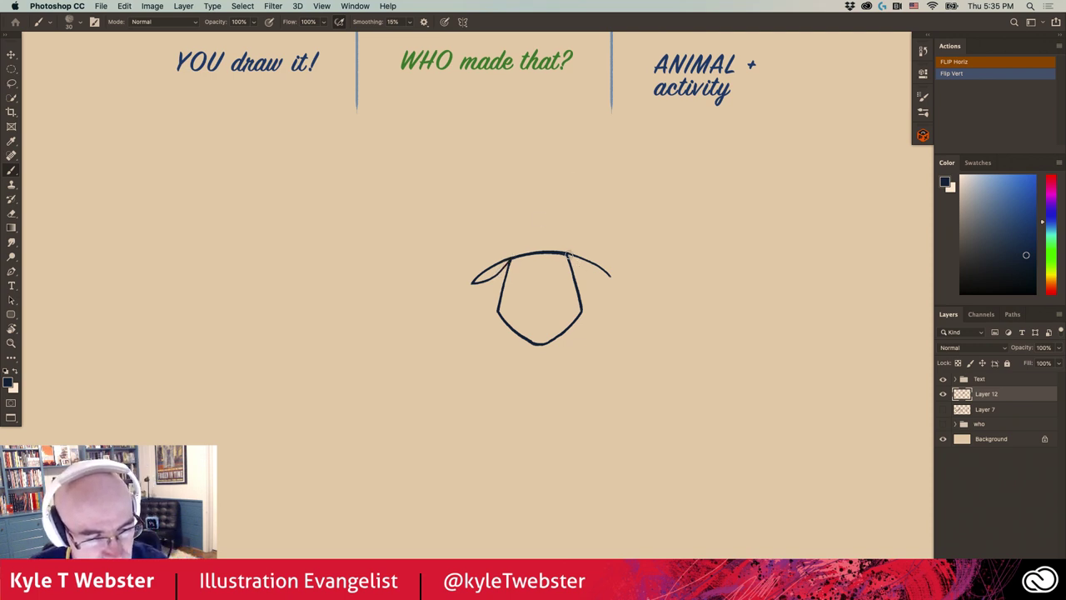
drag(576, 263, 611, 276)
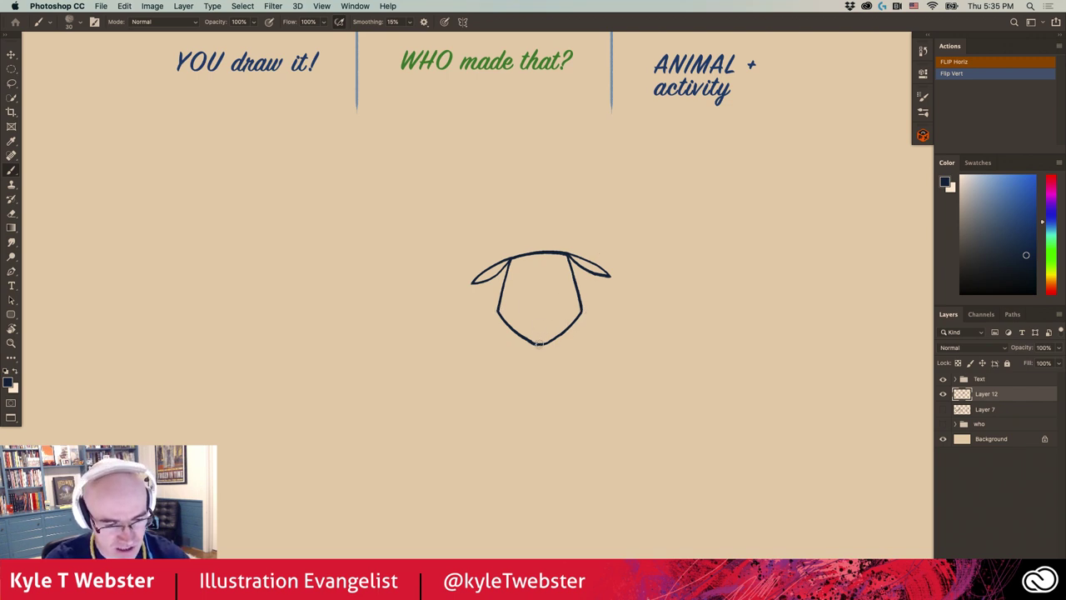
drag(539, 339, 539, 329)
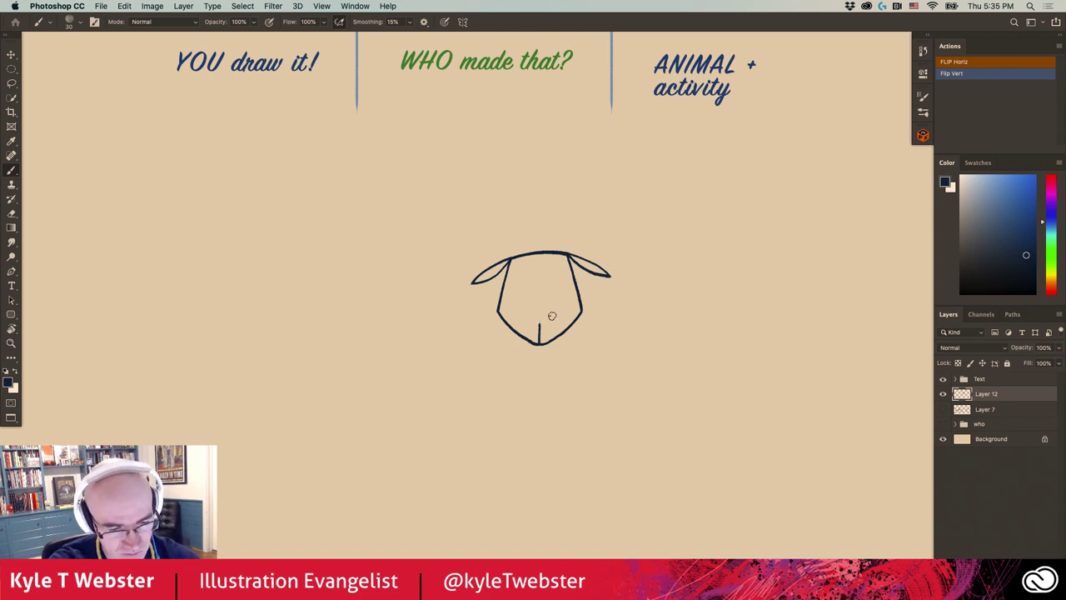
- Add a V atop the chin line for the nose and mouth, undoing the stray V beside the head
mouse_move(554, 311)
mouse_down()
mouse_move(539, 324)
mouse_move(523, 313)
mouse_up()
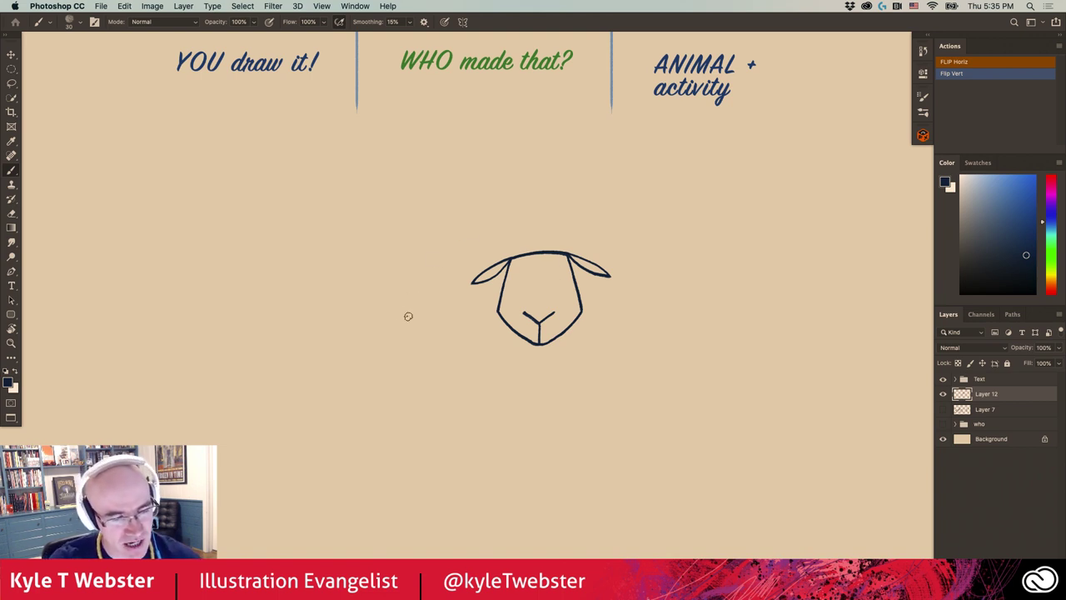
mouse_move(412, 313)
mouse_down()
mouse_move(375, 313)
mouse_move(402, 296)
mouse_move(399, 316)
mouse_move(381, 307)
mouse_up()
key(ctrl+z)
key(ctrl+z)
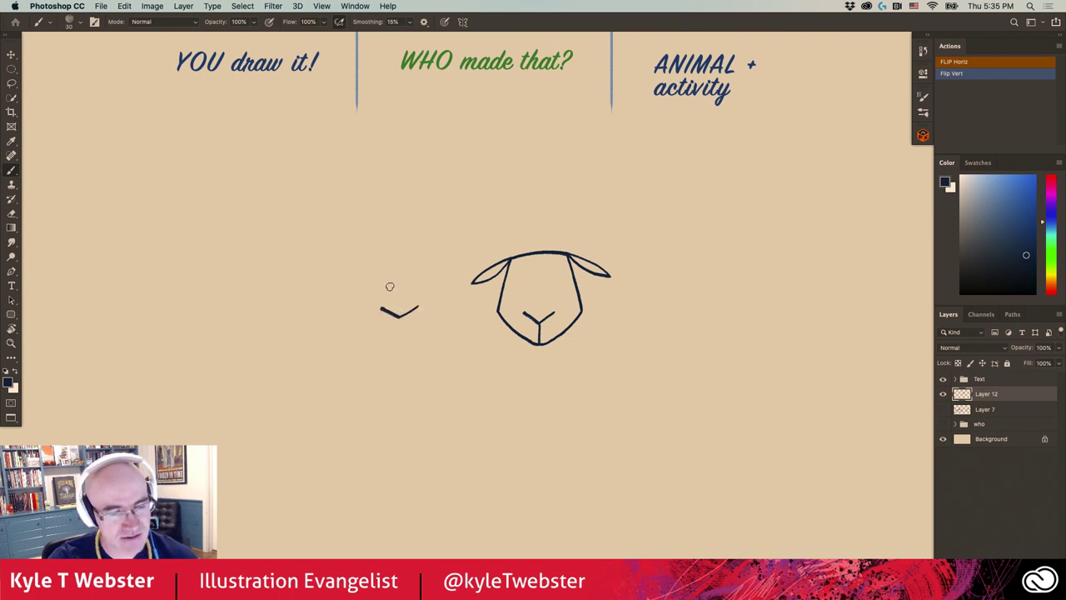
key(ctrl+z)
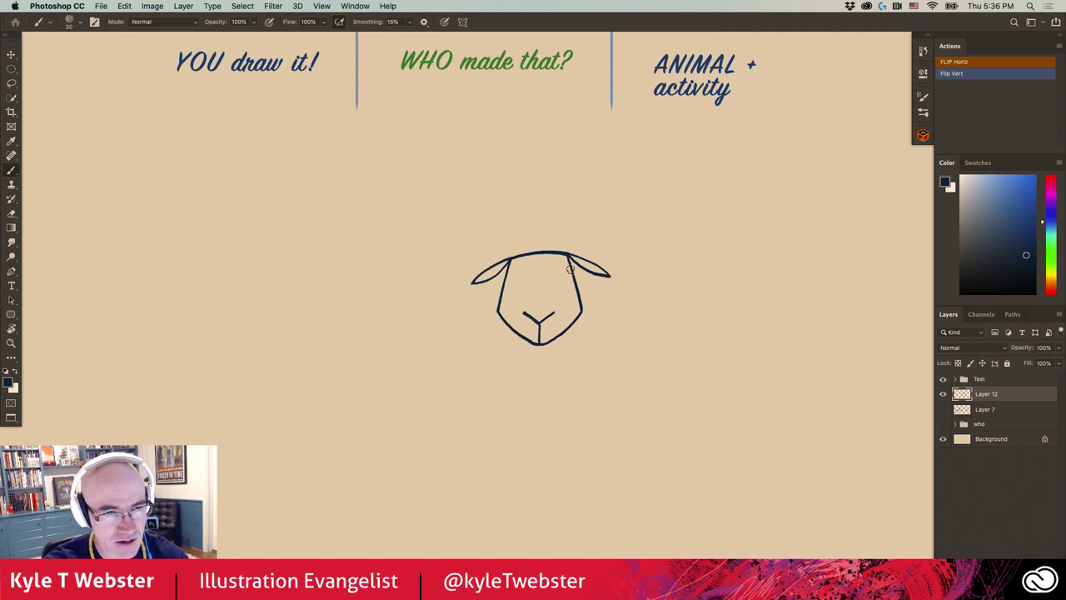
- Draw a round circle for each eye with a small pupil inside
drag(566, 276, 578, 296)
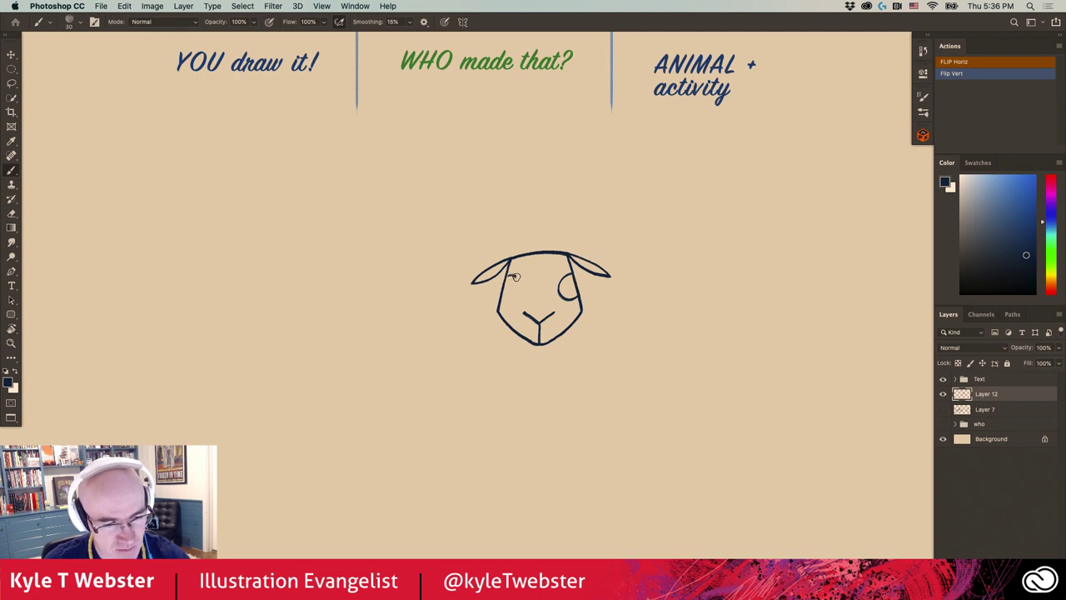
drag(519, 284, 503, 299)
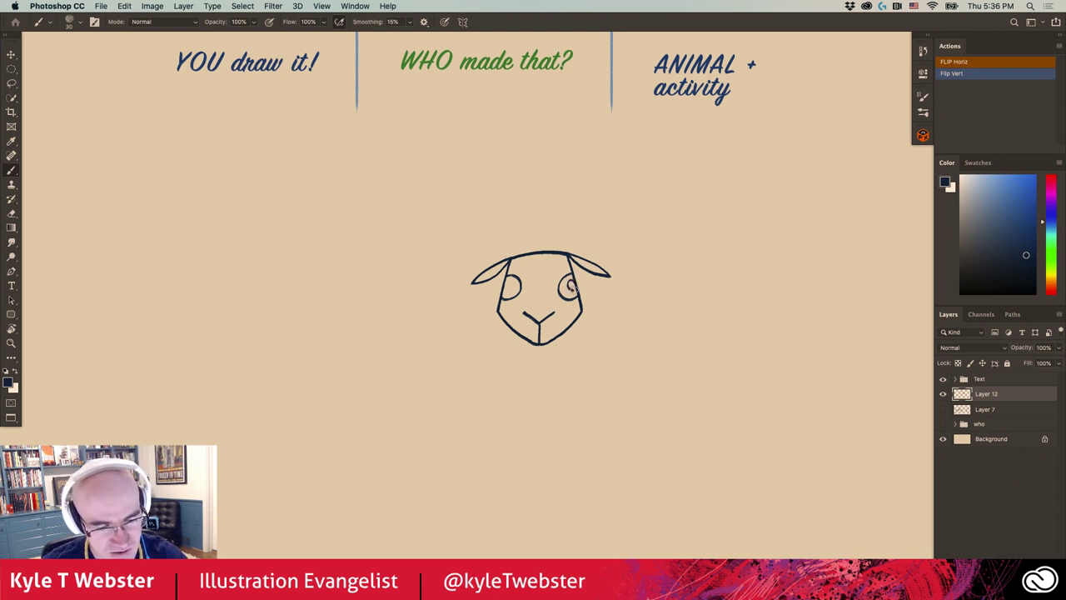
drag(571, 286, 572, 285)
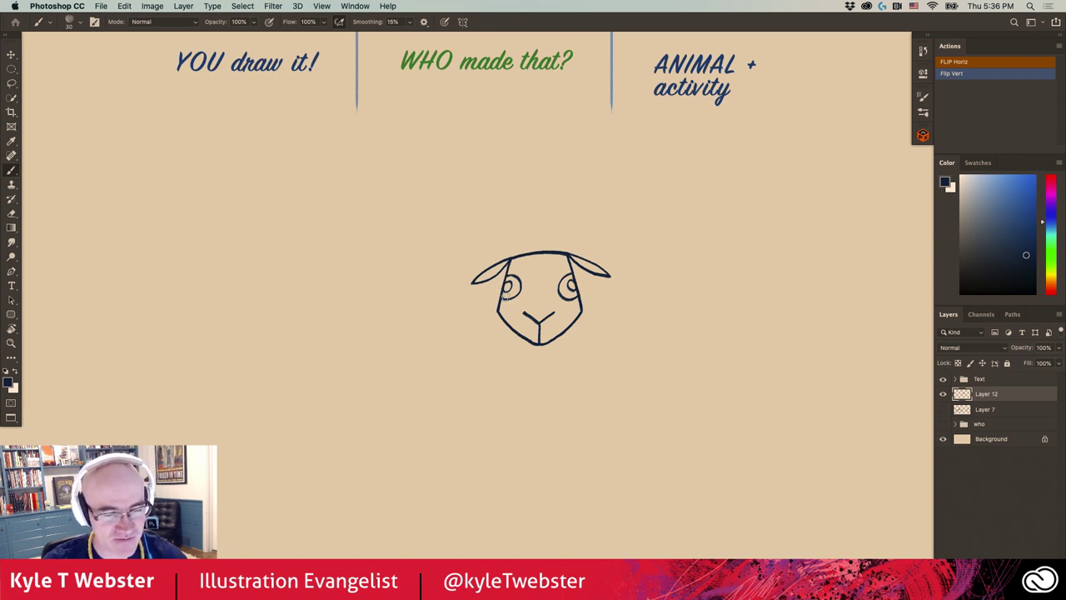
drag(505, 314, 492, 308)
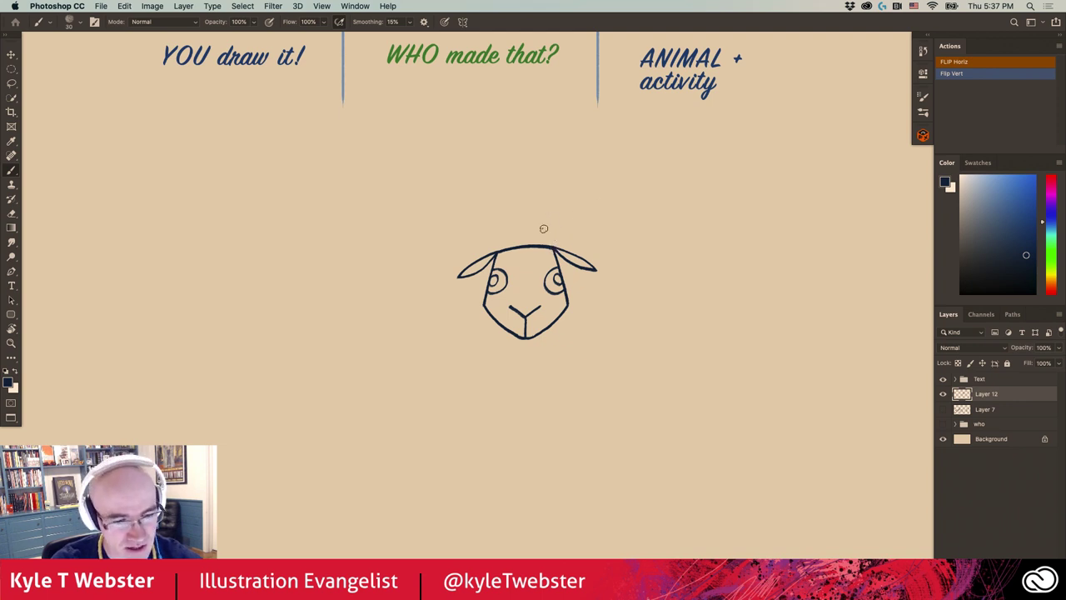
- Draw a curly, cloud-like wool tuft across the top of the head between the ears
mouse_move(553, 248)
mouse_down()
mouse_move(543, 209)
mouse_move(530, 203)
mouse_move(491, 230)
mouse_move(490, 253)
mouse_move(498, 249)
mouse_up()
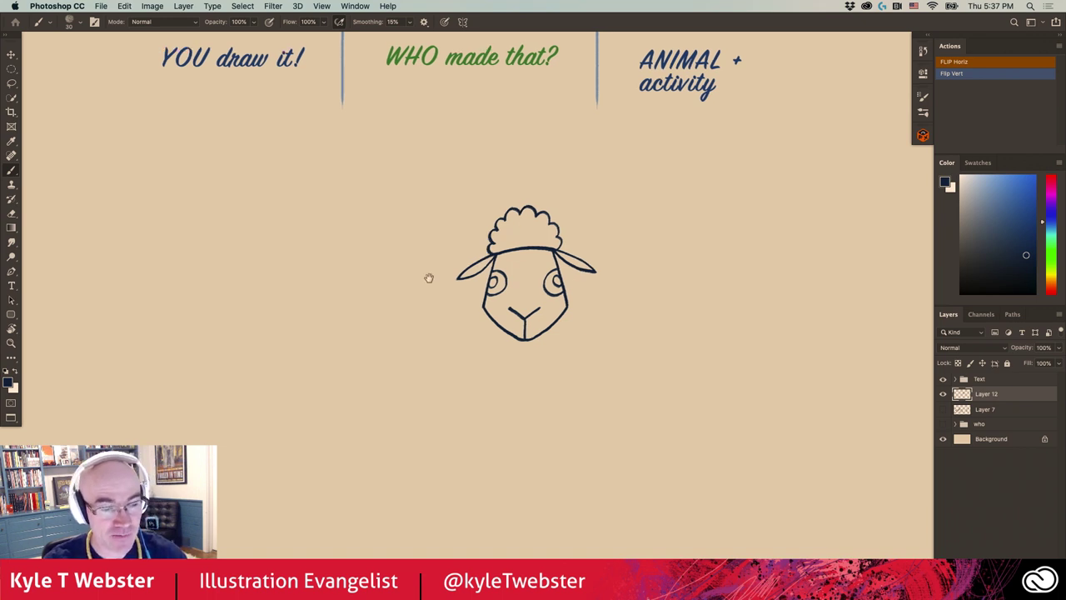
scroll(423, 273, up, 1)
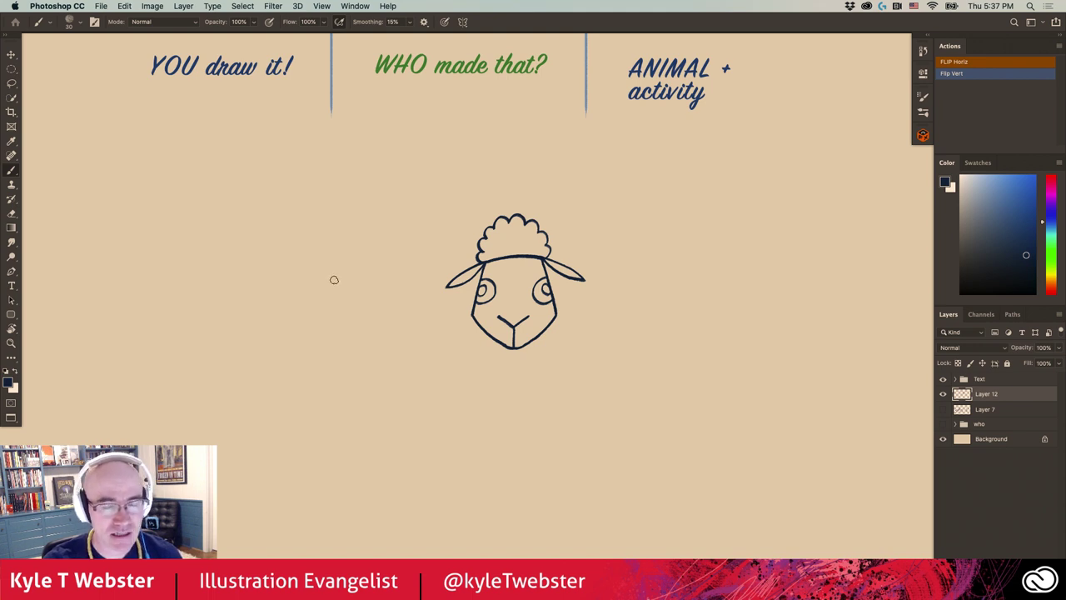
- Sketch a guide stroke on a new layer at 30% opacity, then ink scalloped wool on Layer 12
key(alt+shift+super+n)
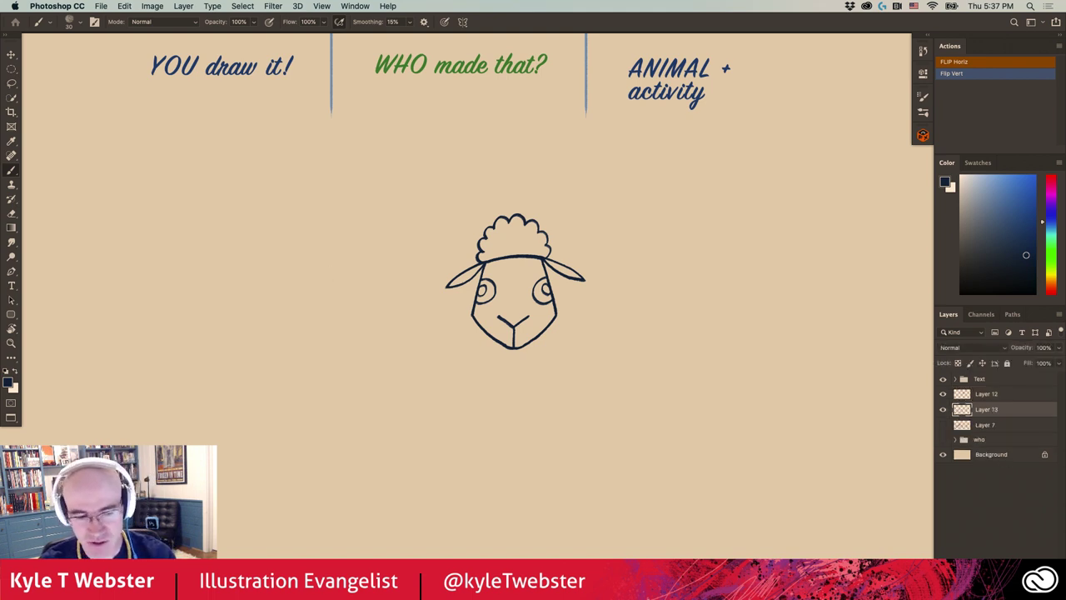
mouse_move(583, 173)
mouse_down()
mouse_move(518, 158)
mouse_move(430, 190)
mouse_move(400, 275)
mouse_move(416, 342)
mouse_move(458, 398)
mouse_move(557, 415)
mouse_move(633, 331)
mouse_move(632, 242)
mouse_move(574, 171)
mouse_move(489, 162)
mouse_move(408, 230)
mouse_move(395, 321)
mouse_move(525, 420)
mouse_move(441, 387)
mouse_move(612, 376)
mouse_move(601, 200)
mouse_move(489, 160)
mouse_up()
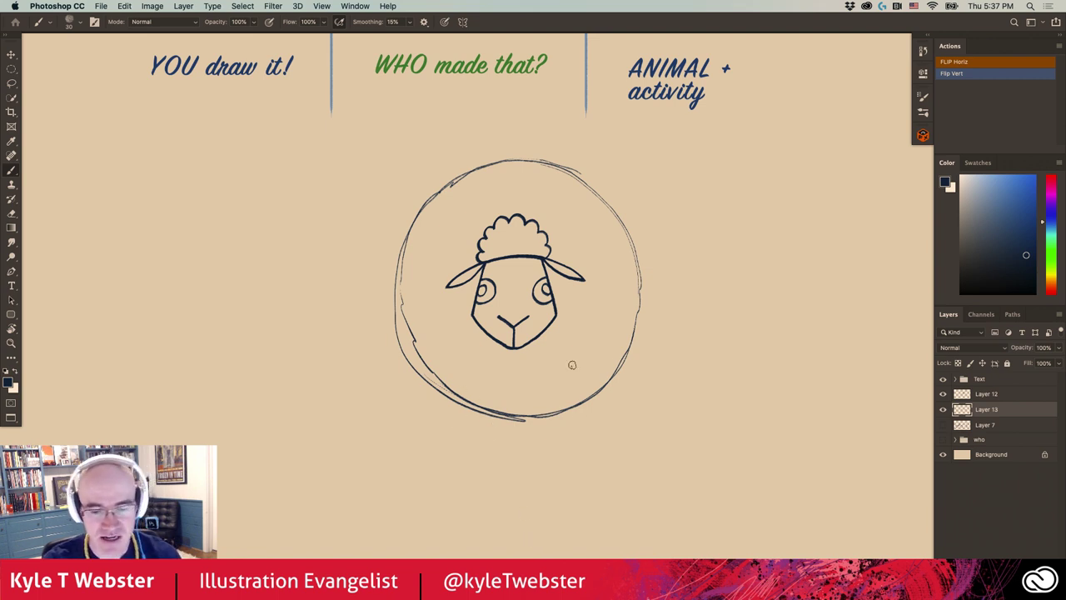
click(1042, 347)
text(3)
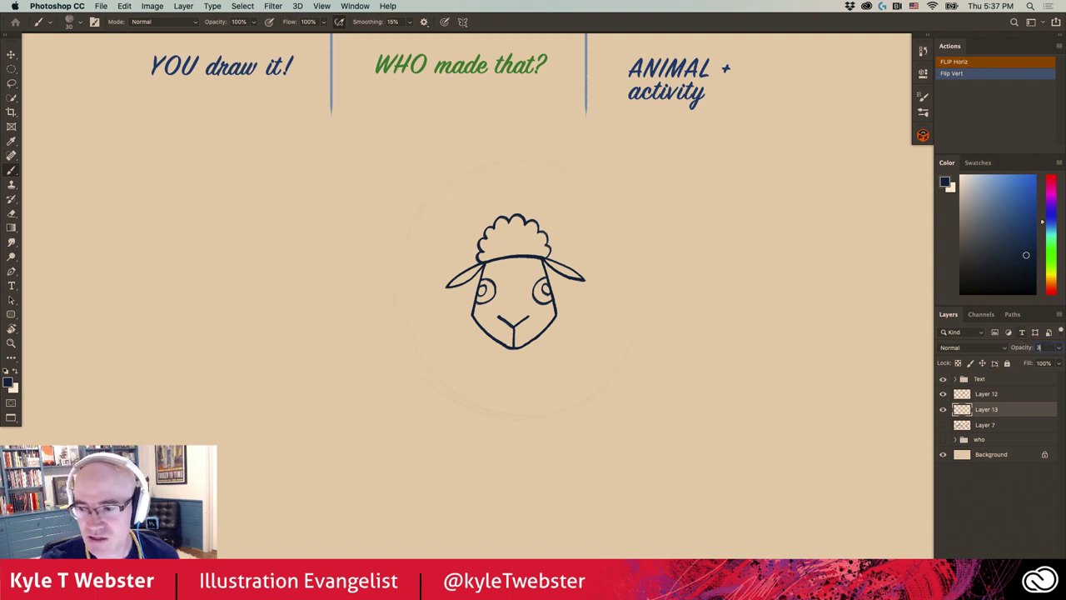
text(0)
key(Return)
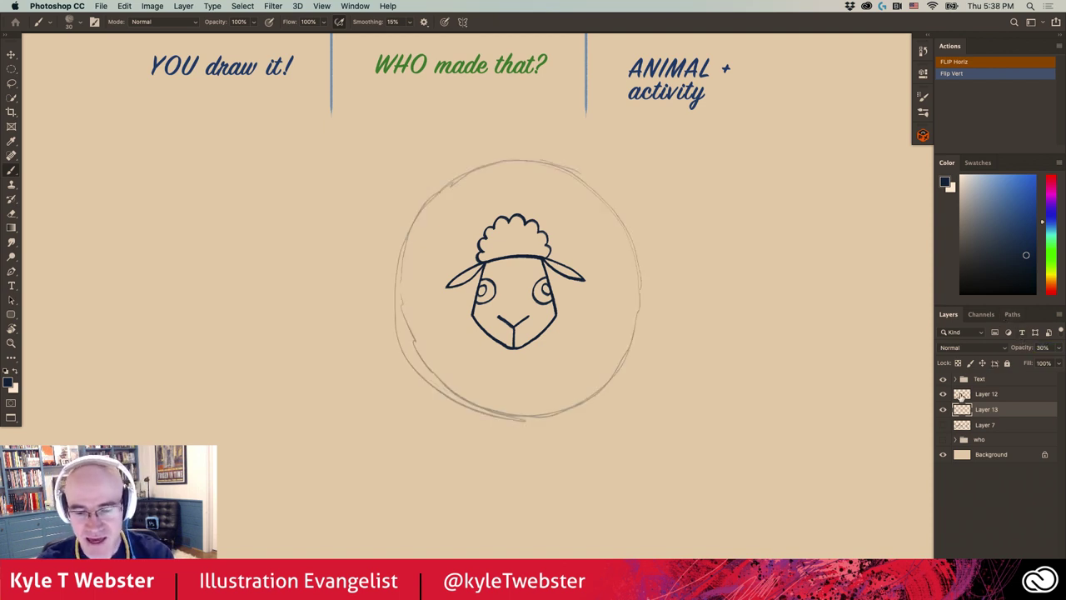
click(960, 394)
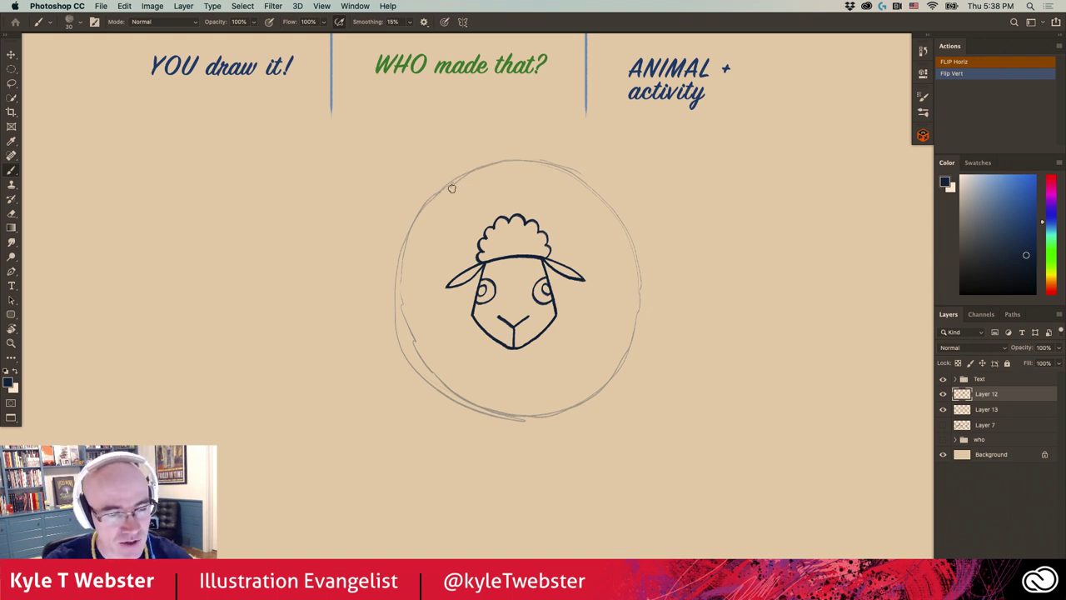
mouse_move(450, 187)
mouse_down()
mouse_move(398, 301)
mouse_move(442, 380)
mouse_move(466, 398)
mouse_move(523, 413)
mouse_move(574, 400)
mouse_move(618, 360)
mouse_move(635, 311)
mouse_up()
- Finish the scalloped wool outline around the right side and hide sketch Layer 13
mouse_move(453, 190)
mouse_down()
mouse_move(517, 161)
mouse_move(561, 172)
mouse_move(611, 211)
mouse_move(634, 266)
mouse_move(633, 308)
mouse_up()
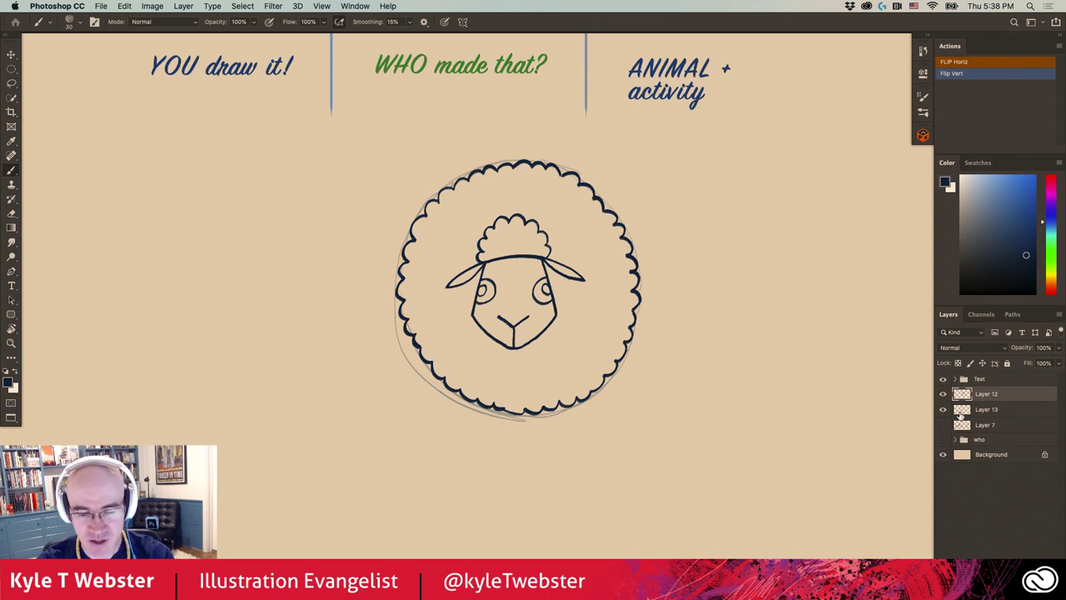
click(961, 411)
click(943, 409)
click(964, 393)
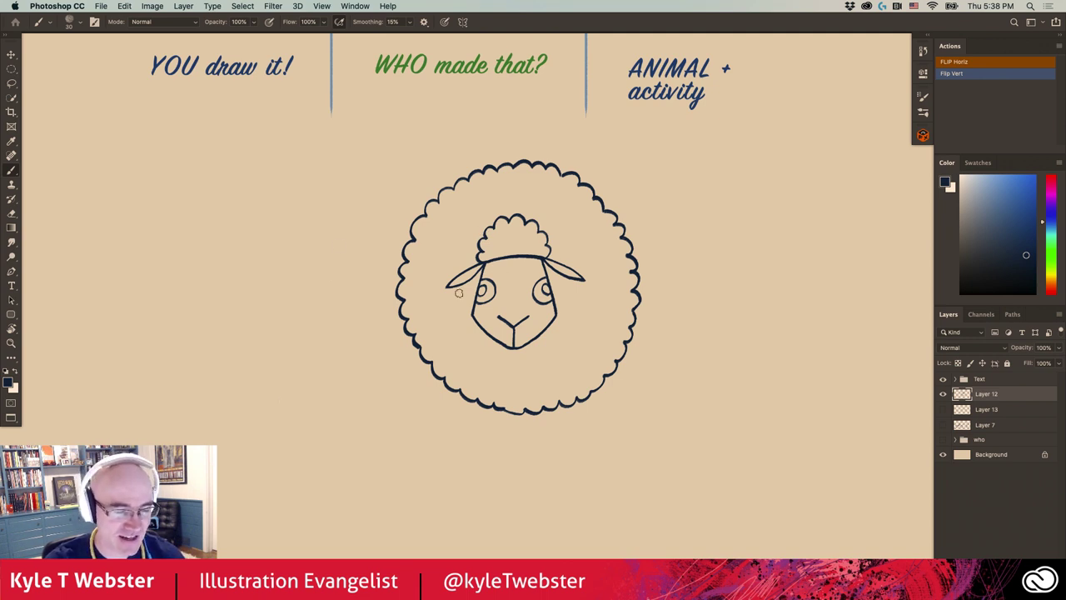
scroll(464, 314, left, 2)
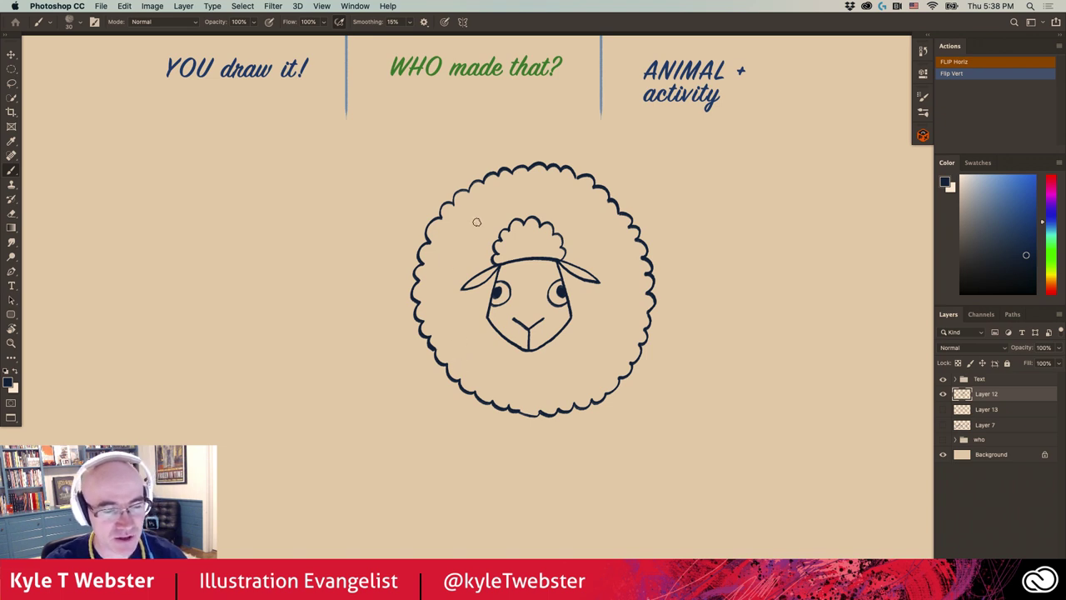
mouse_move(503, 340)
mouse_down()
mouse_move(507, 358)
mouse_move(515, 342)
mouse_up()
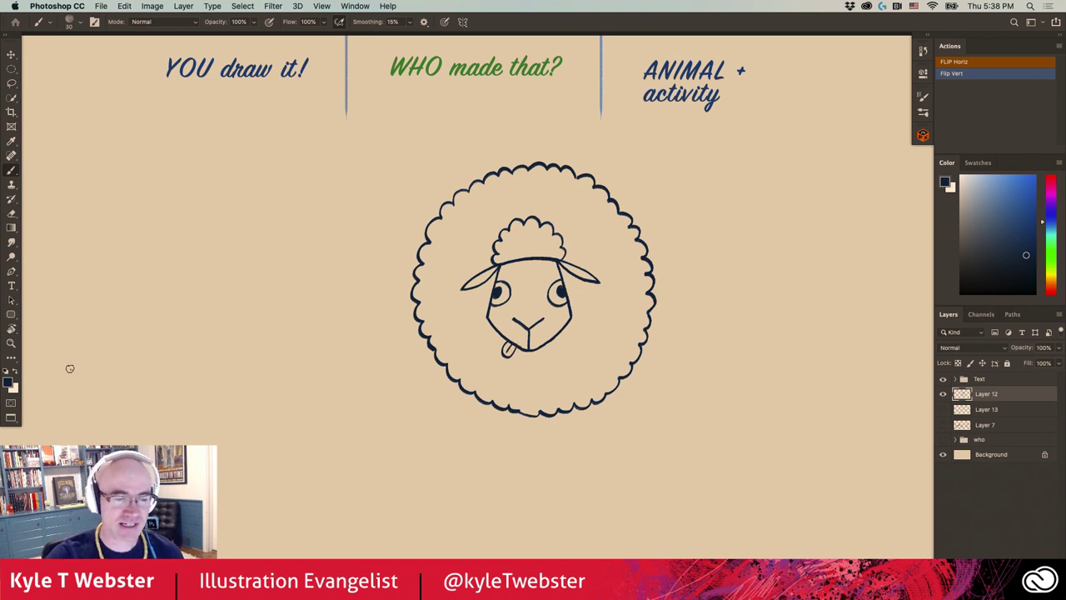
key(ctrl+c)
key(ctrl+z)
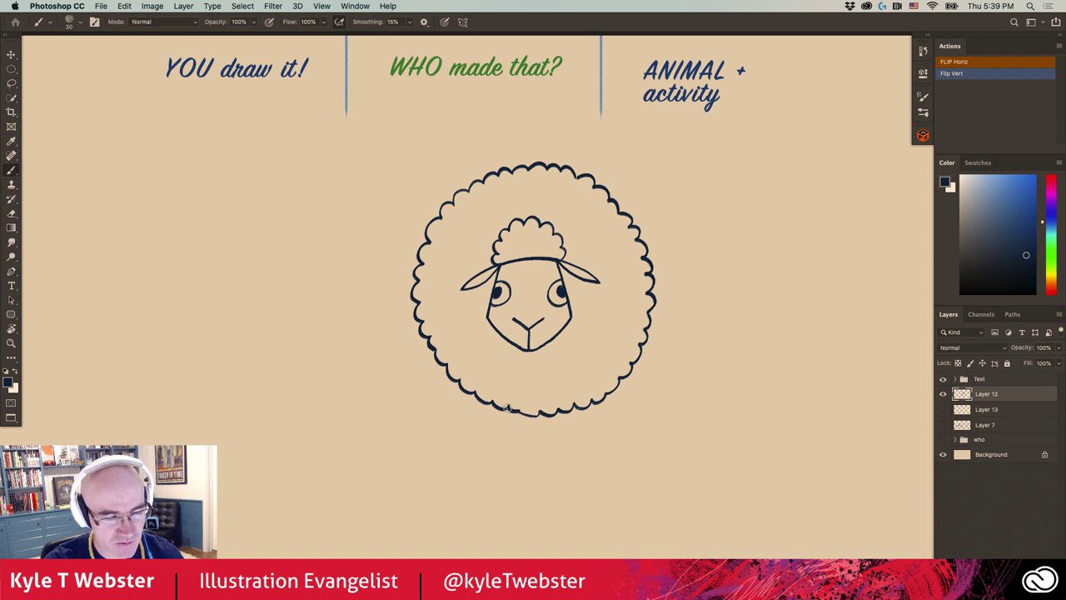
- Draw four pointed legs under the fleece and fill two of them in with dark ink
drag(503, 406, 509, 402)
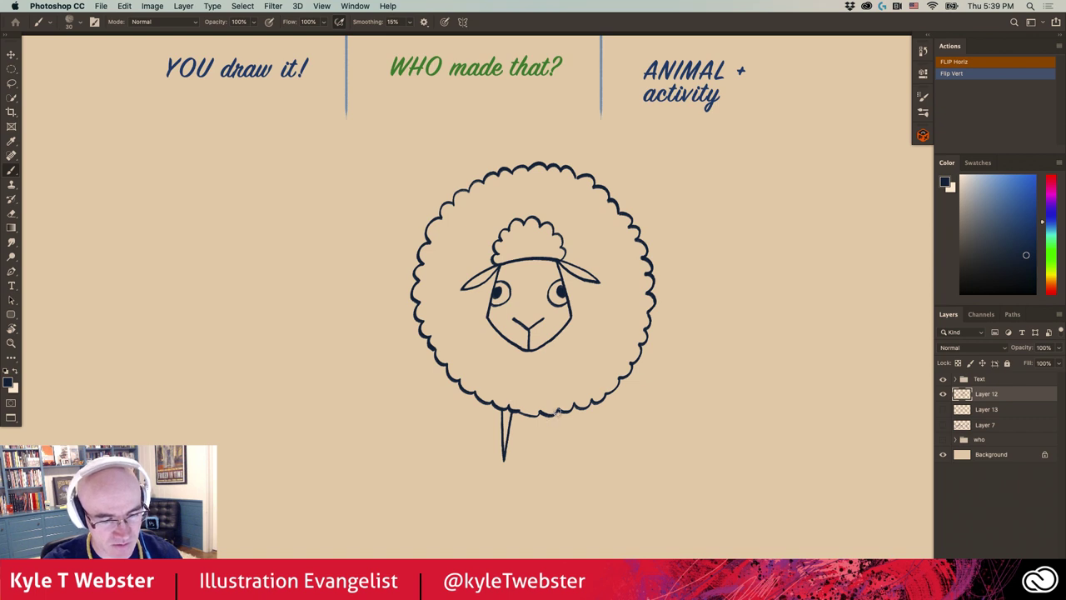
mouse_move(560, 410)
mouse_down()
mouse_move(567, 450)
mouse_move(564, 408)
mouse_up()
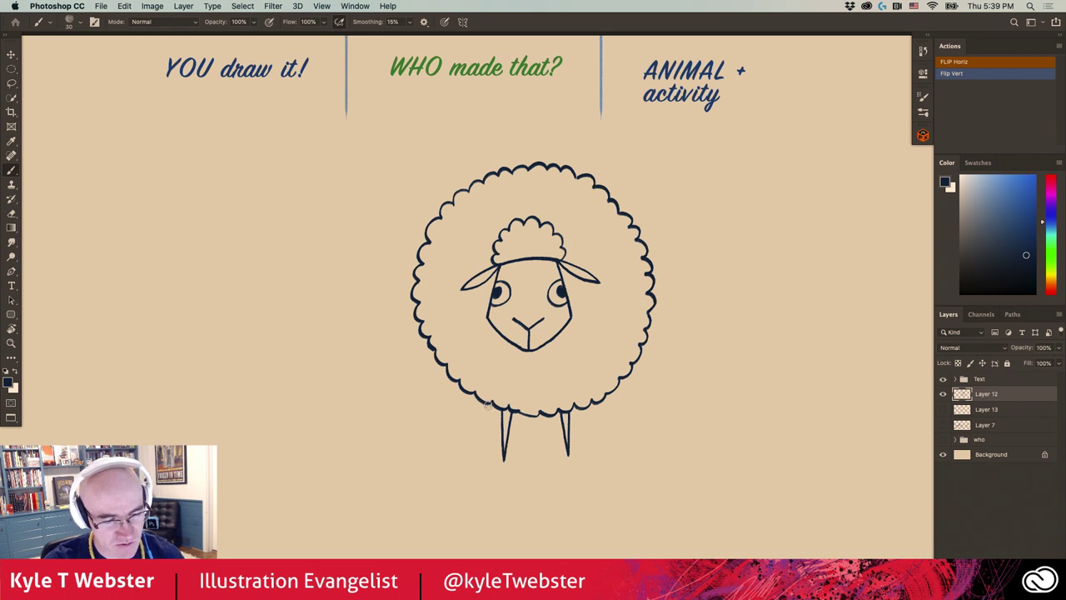
mouse_move(488, 403)
mouse_down()
mouse_move(489, 448)
mouse_move(491, 390)
mouse_up()
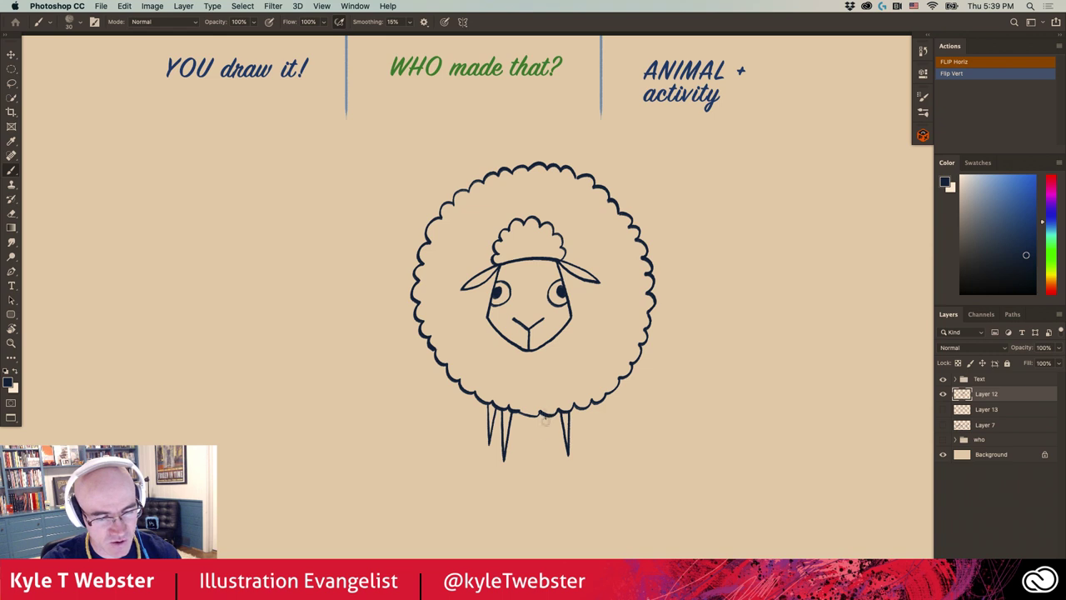
mouse_move(544, 417)
mouse_down()
mouse_move(548, 448)
mouse_move(554, 410)
mouse_up()
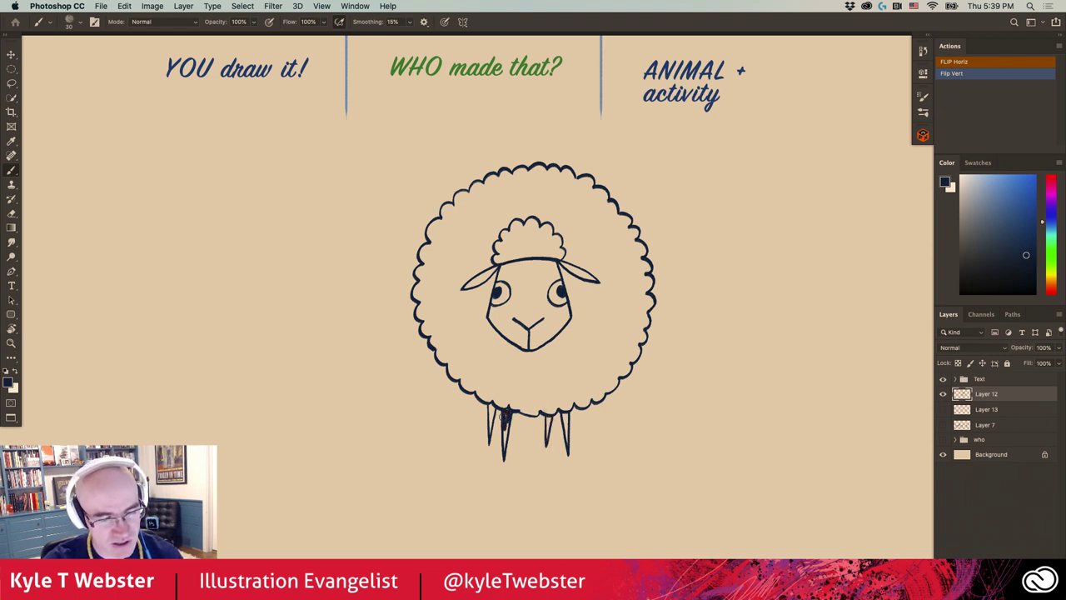
drag(504, 417, 504, 441)
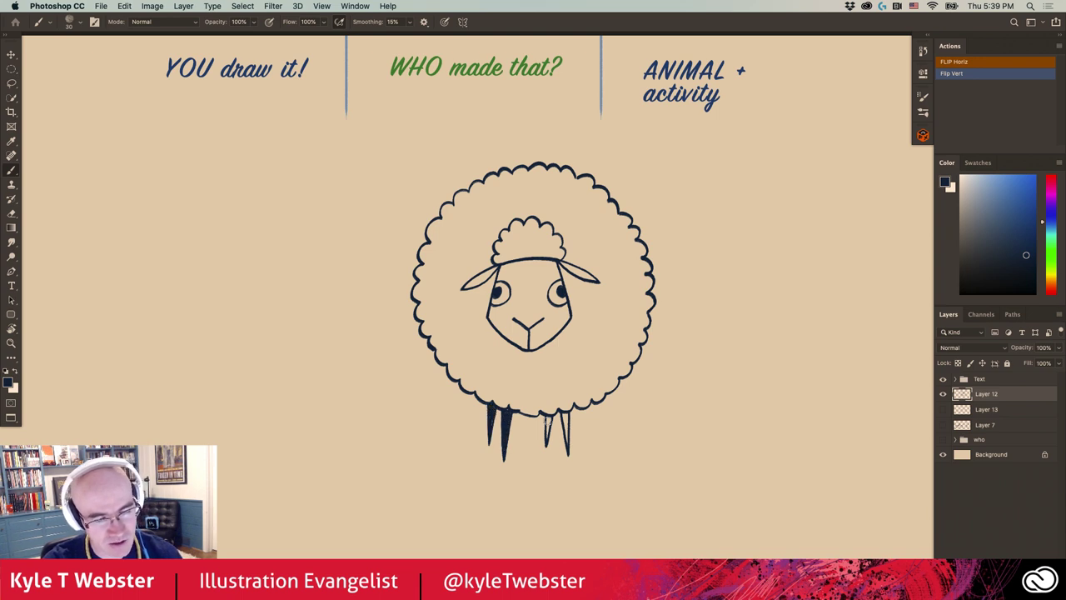
drag(548, 426, 547, 435)
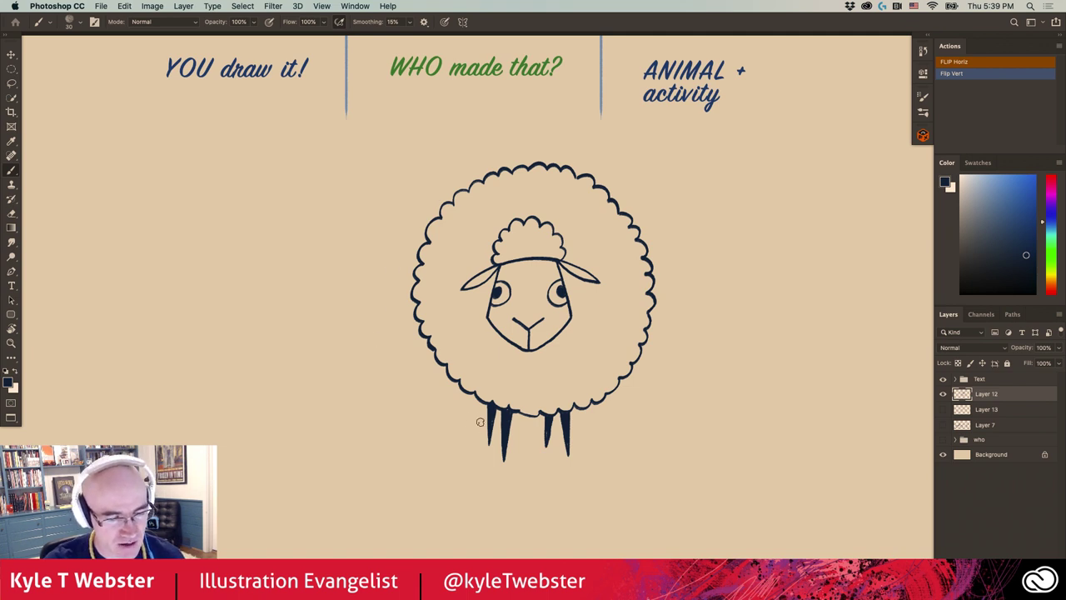
- Dab short grass strokes along the ground left of, between and right of the sheep's legs
mouse_move(480, 421)
mouse_down()
mouse_move(479, 441)
mouse_move(454, 443)
mouse_up()
mouse_move(441, 421)
mouse_down()
mouse_move(442, 439)
mouse_move(428, 433)
mouse_up()
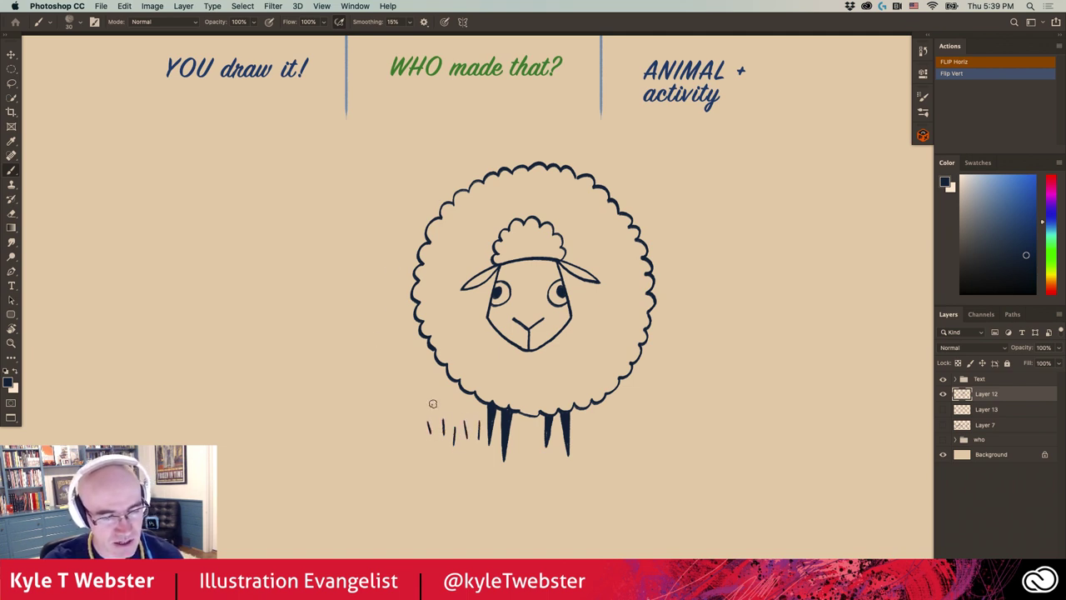
mouse_move(512, 426)
mouse_down()
mouse_move(511, 443)
mouse_move(533, 442)
mouse_up()
mouse_move(557, 424)
mouse_down()
mouse_move(556, 440)
mouse_move(606, 444)
mouse_up()
mouse_move(619, 425)
mouse_down()
mouse_move(618, 444)
mouse_move(632, 441)
mouse_up()
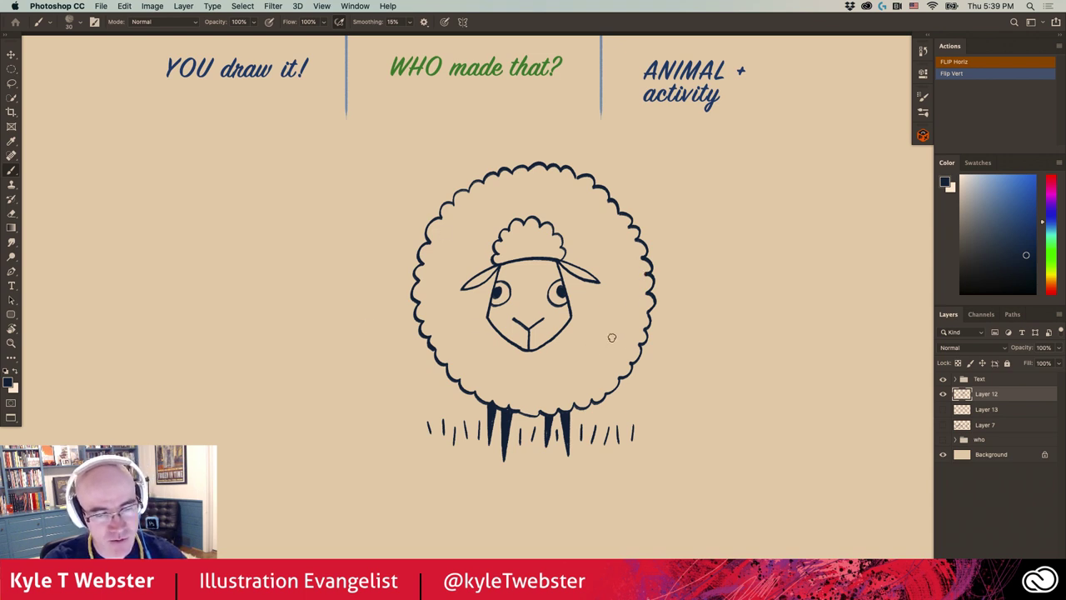
- Add small curly wool marks across the sheep's body on both sides and lower edge
mouse_move(613, 340)
mouse_down()
mouse_move(600, 354)
mouse_move(606, 372)
mouse_move(571, 390)
mouse_up()
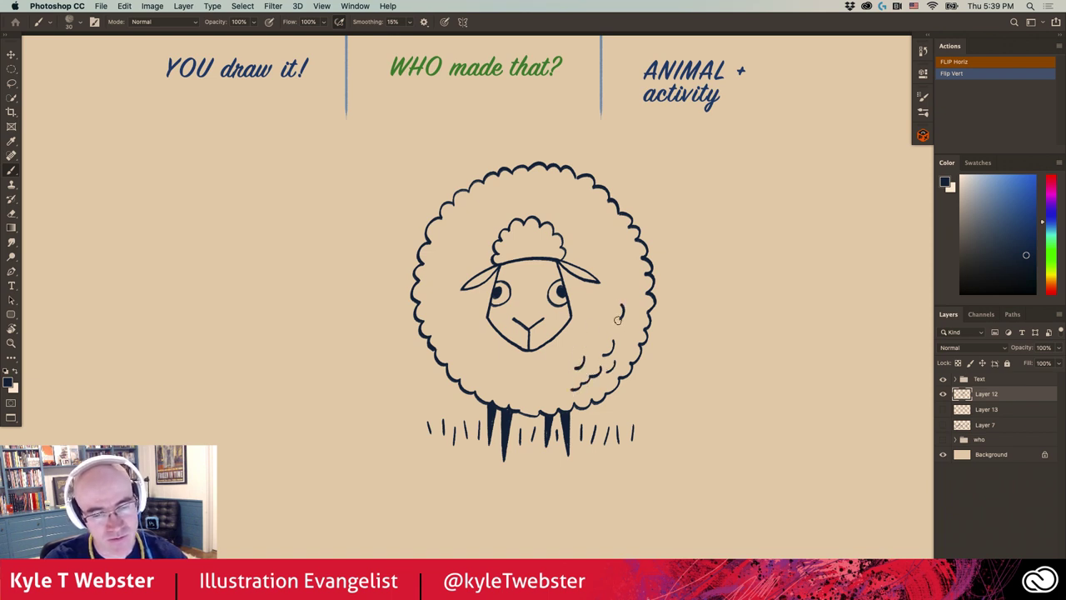
drag(625, 310, 625, 325)
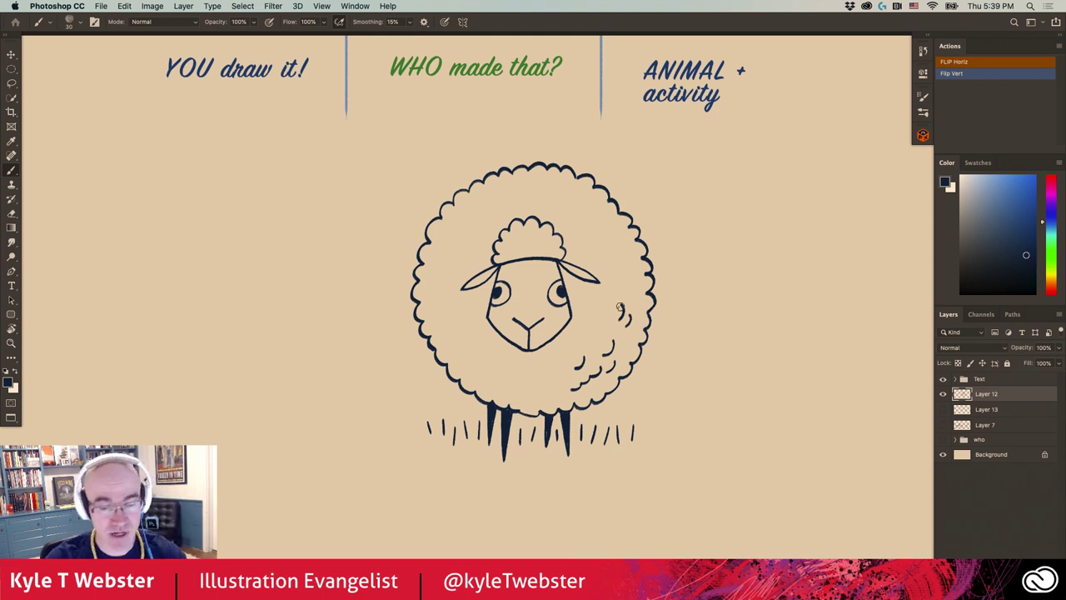
drag(631, 319, 626, 289)
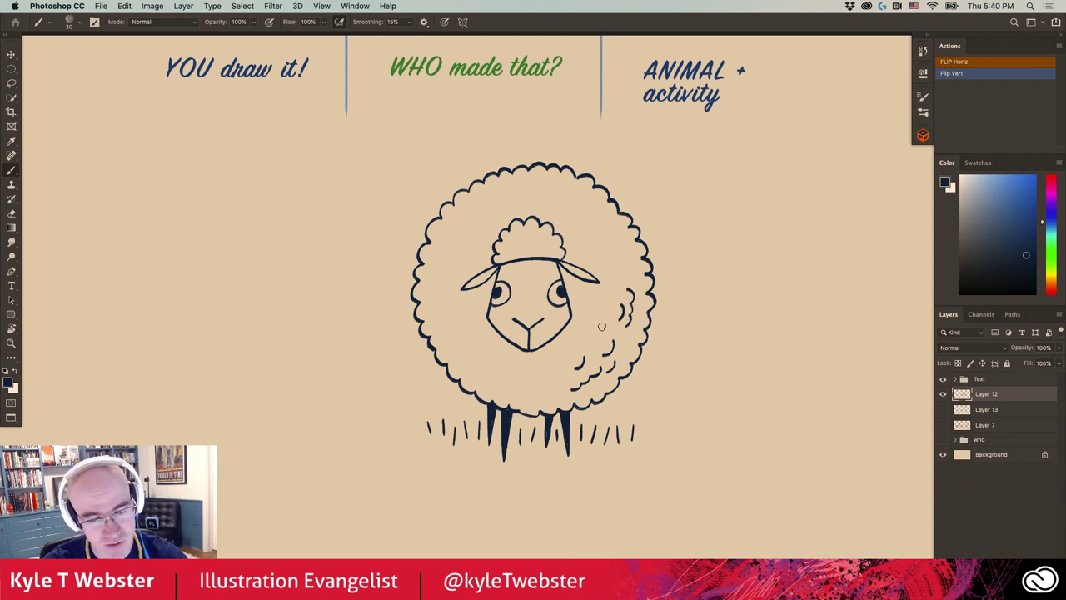
drag(601, 328, 606, 312)
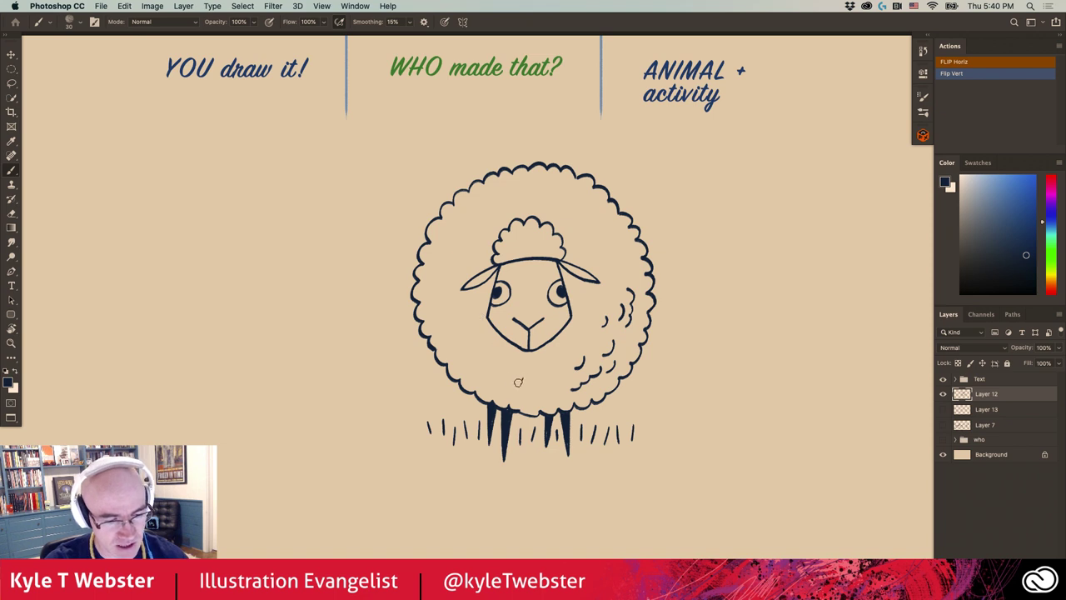
mouse_move(518, 381)
mouse_down()
mouse_move(498, 386)
mouse_move(486, 364)
mouse_up()
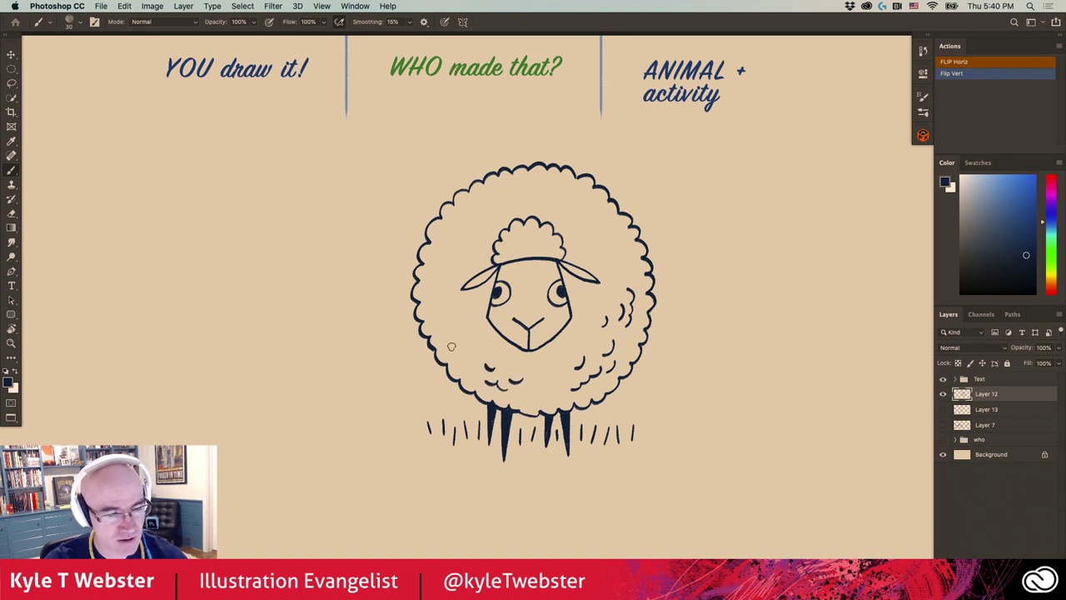
drag(454, 329, 451, 350)
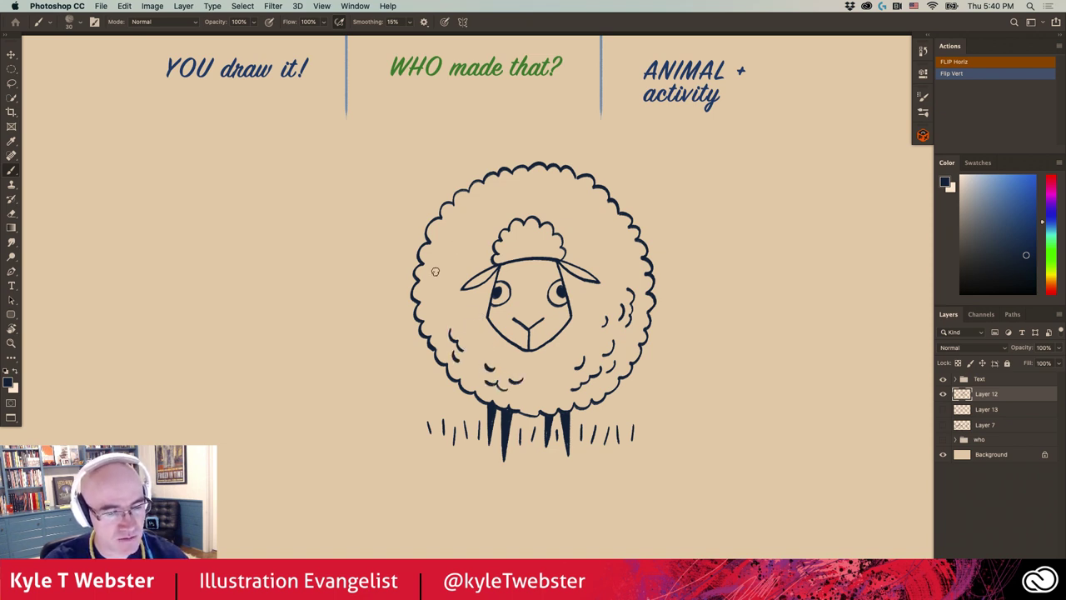
mouse_move(430, 288)
mouse_down()
mouse_move(432, 310)
mouse_move(450, 316)
mouse_up()
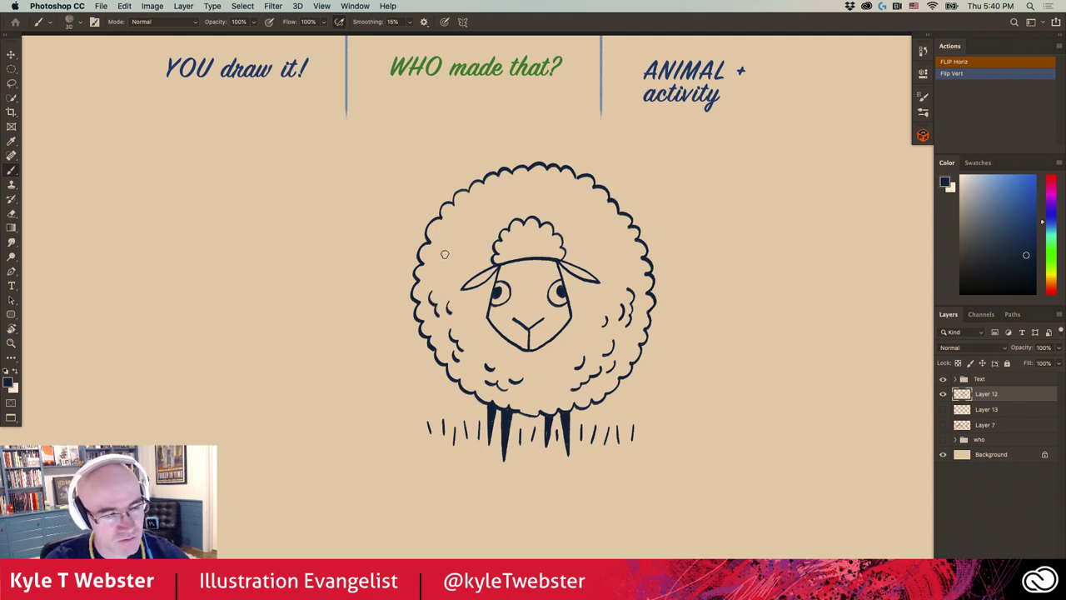
drag(448, 253, 446, 266)
drag(623, 259, 627, 269)
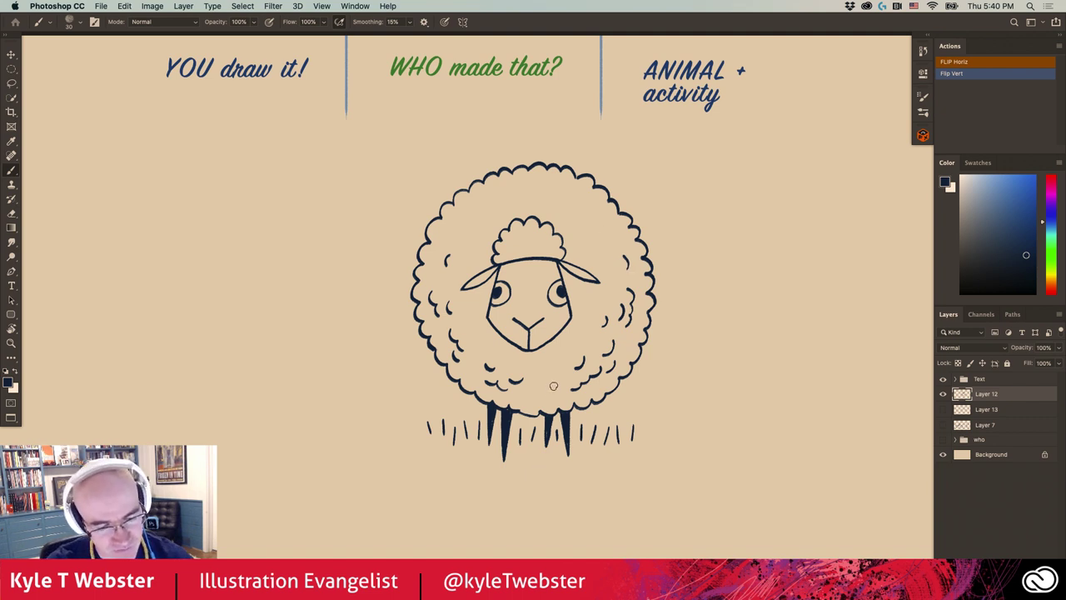
drag(552, 386, 527, 400)
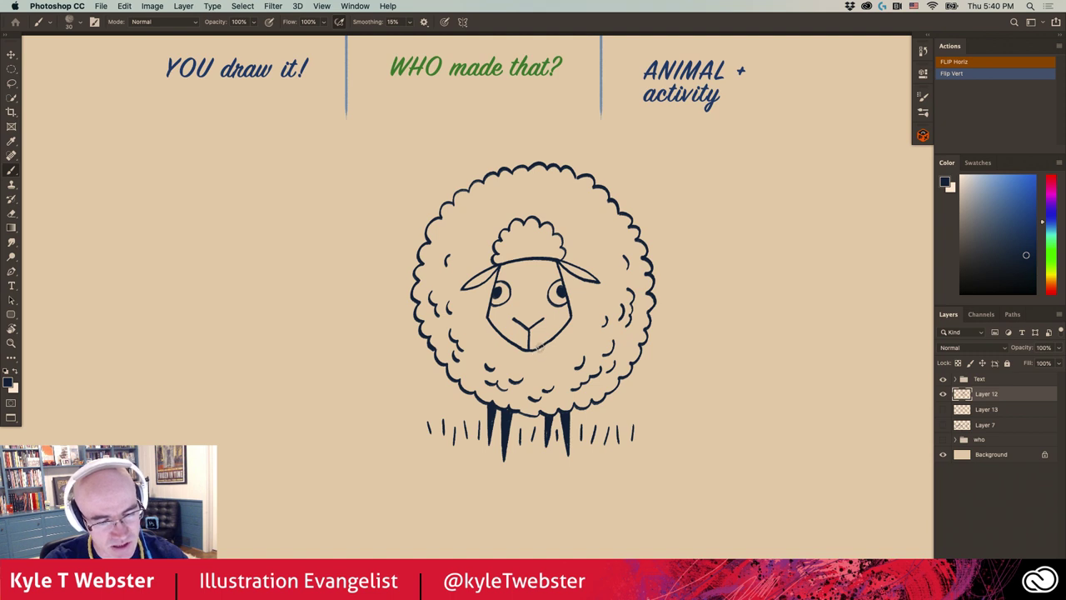
mouse_move(518, 348)
mouse_down()
mouse_move(535, 352)
mouse_move(502, 358)
mouse_move(497, 347)
mouse_move(510, 363)
mouse_up()
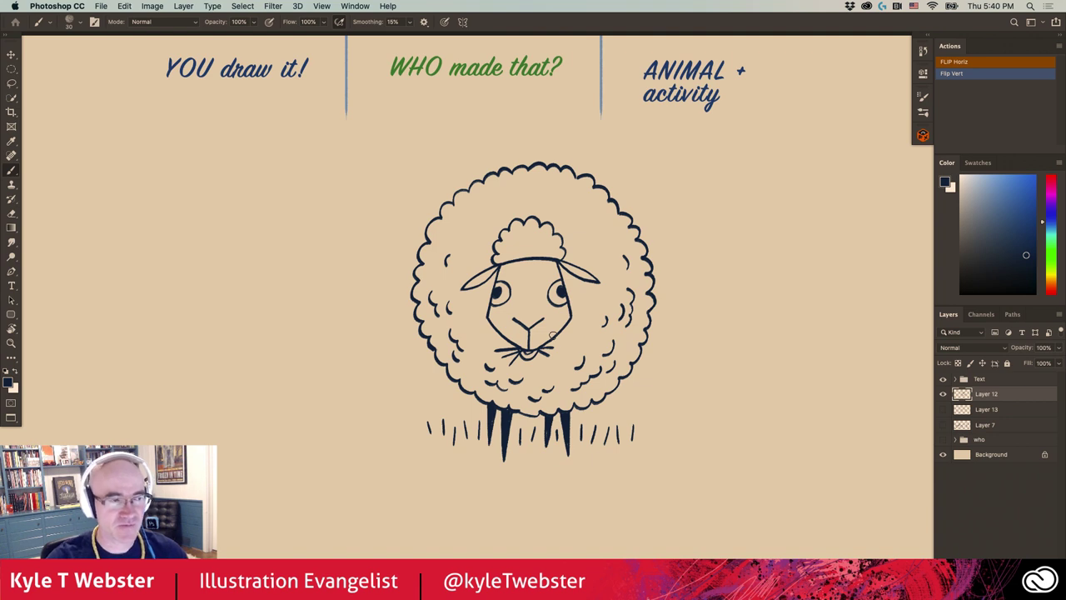
key(ctrl+z)
key(ctrl+z)
key(ctrl+z)
key(ctrl+z)
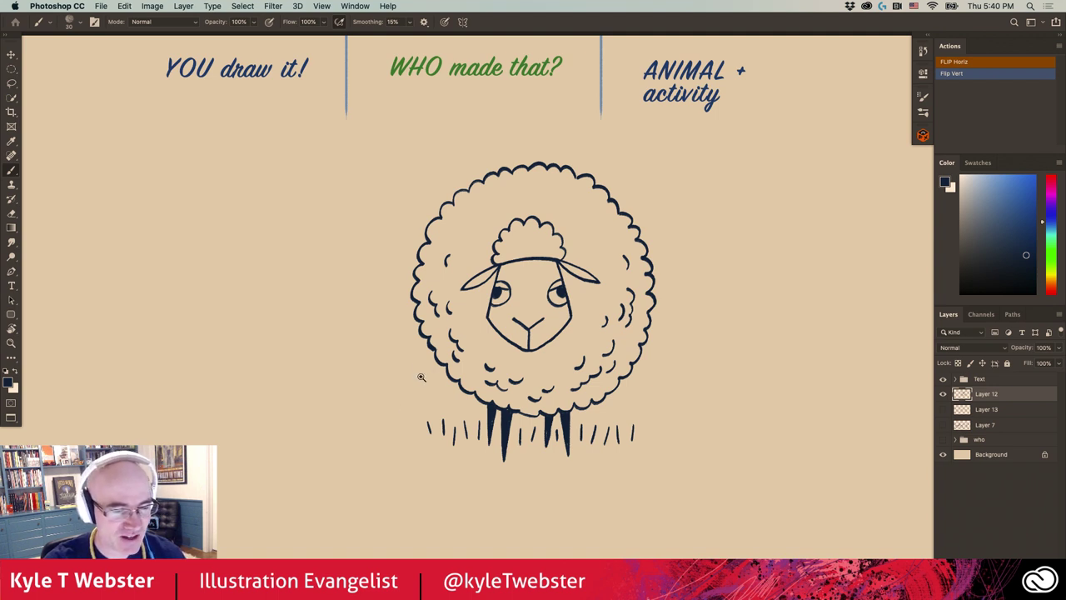
- Move the sheep drawing to the right side of the slide and nudge it lower
mouse_move(416, 374)
mouse_down()
mouse_move(357, 355)
mouse_move(730, 345)
mouse_up()
key(v)
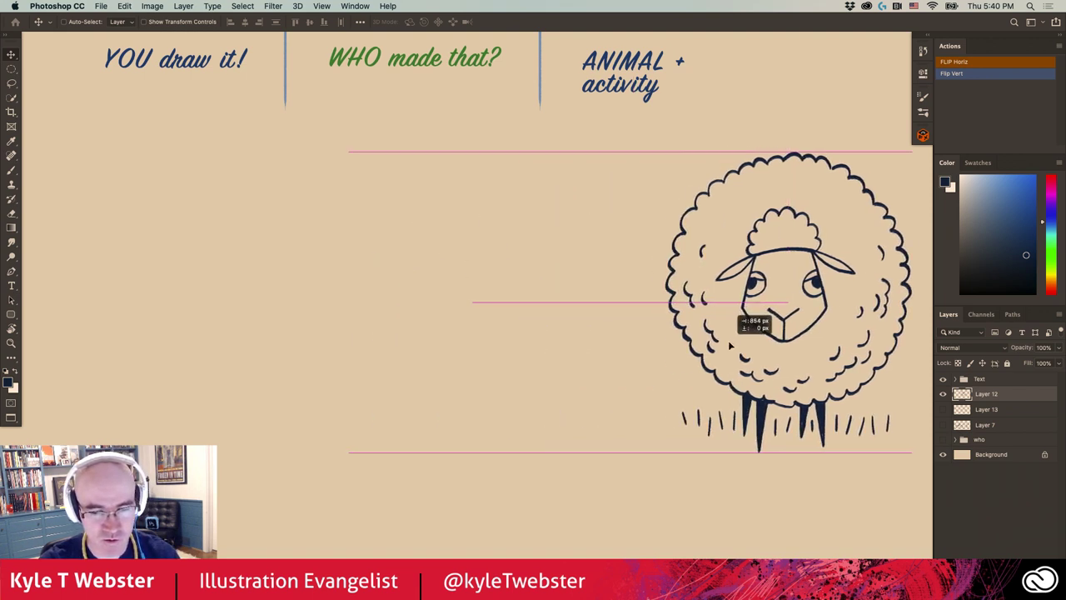
scroll(478, 358, down, 2)
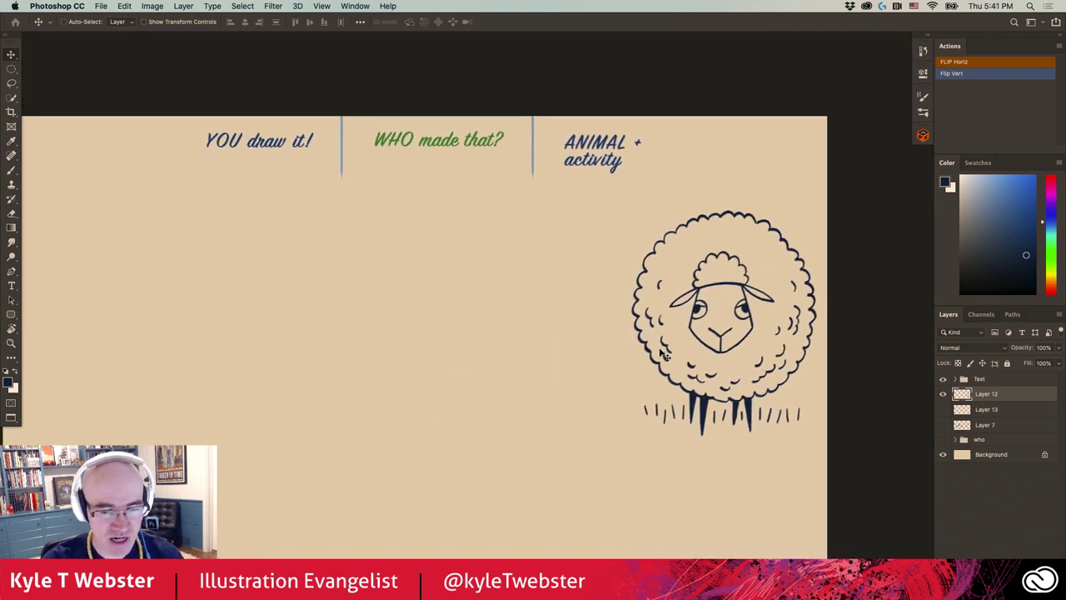
drag(664, 354, 666, 365)
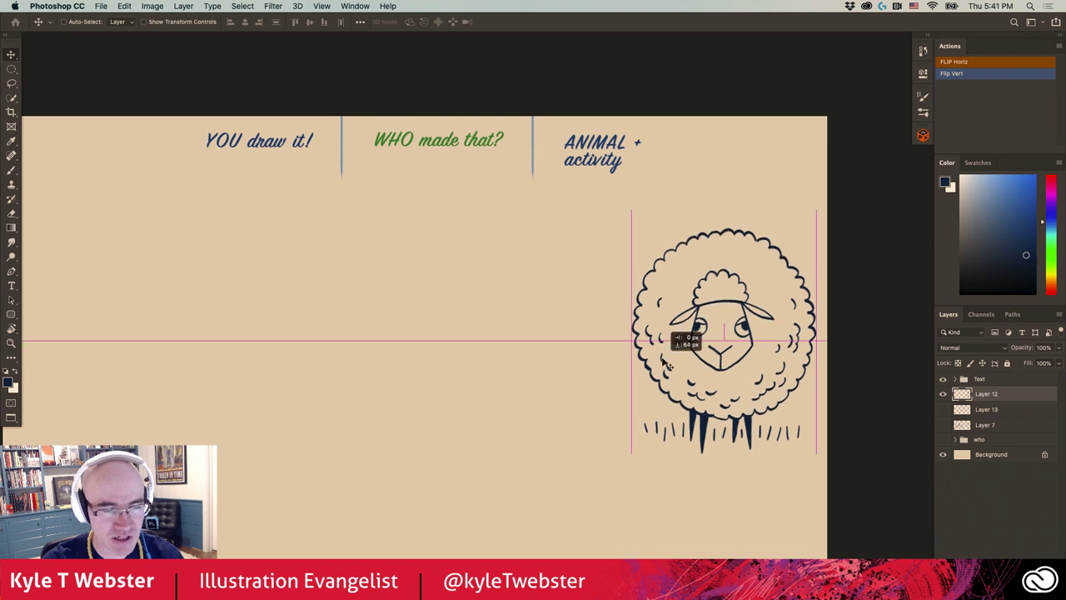
- Switch back to the Brush and hide the sheep drawing on Layer 12
drag(388, 419, 450, 412)
key(b)
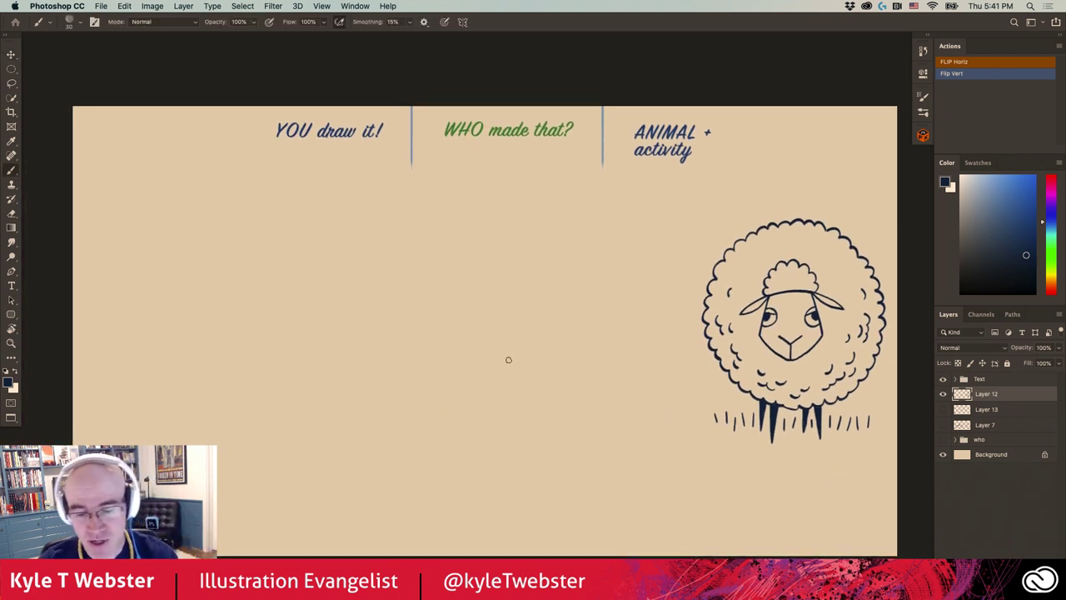
click(943, 393)
- Show the who group's egret portrait and expand the group to list Layers 4, 11 and 10
click(943, 440)
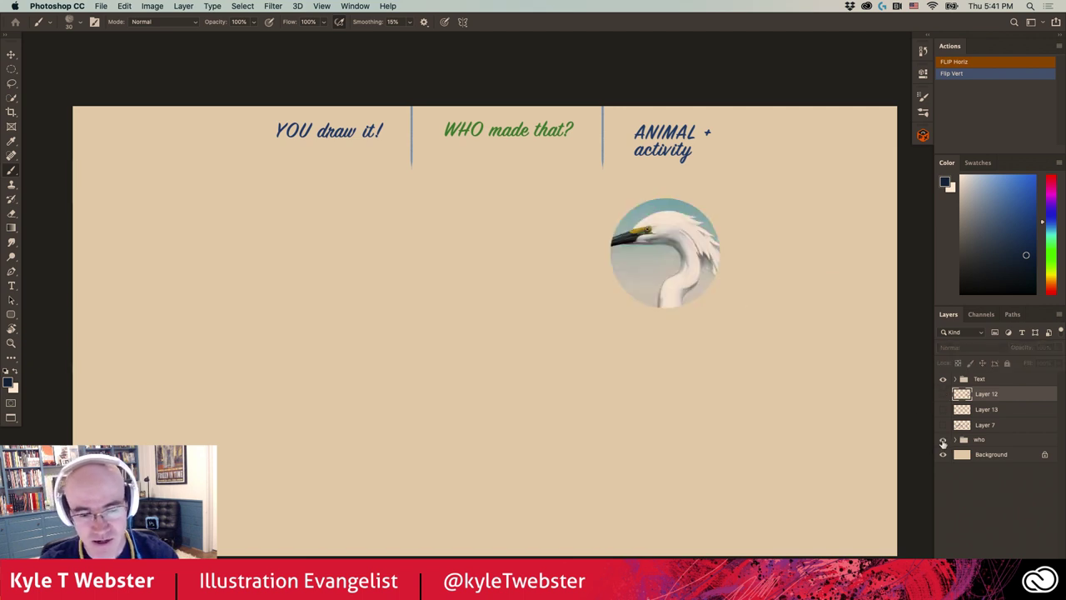
scroll(374, 405, up, 3)
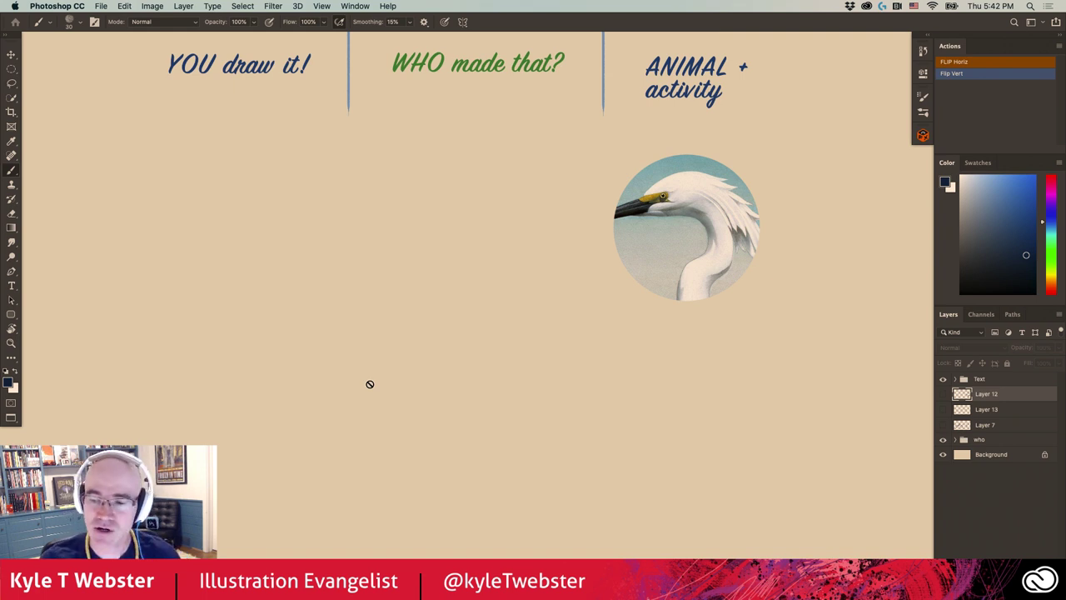
drag(435, 364, 446, 361)
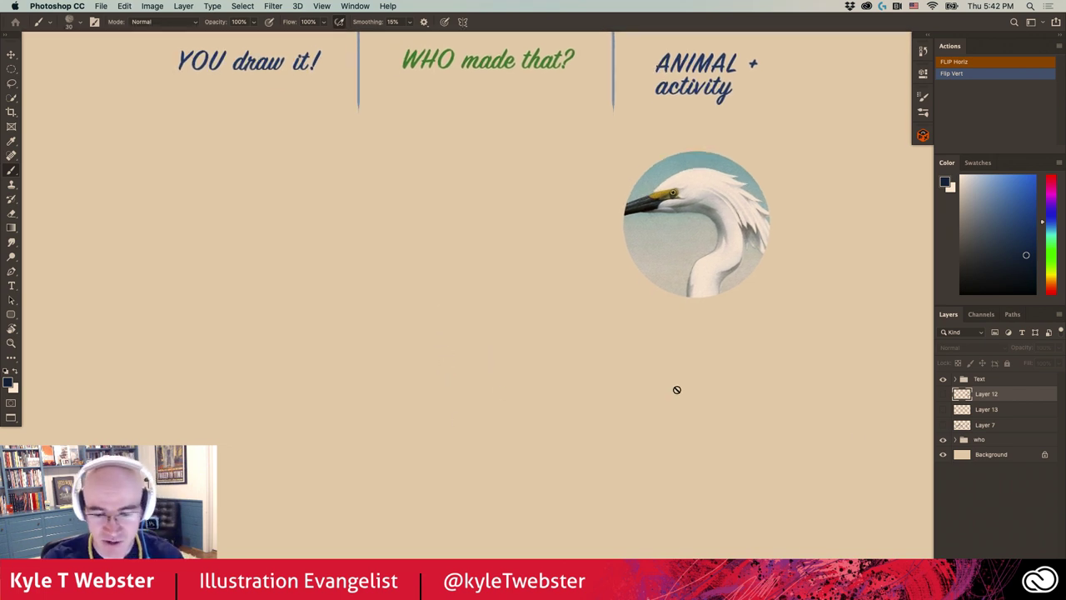
click(955, 440)
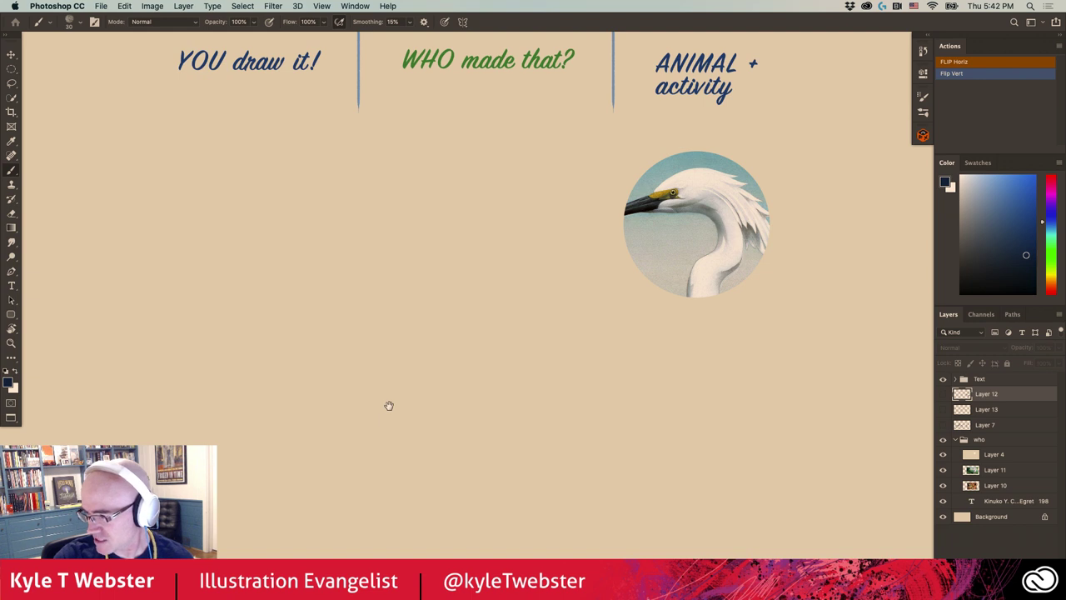
- Hide Layer 4 to reveal the full egret painting, and view it full screen before returning
click(943, 455)
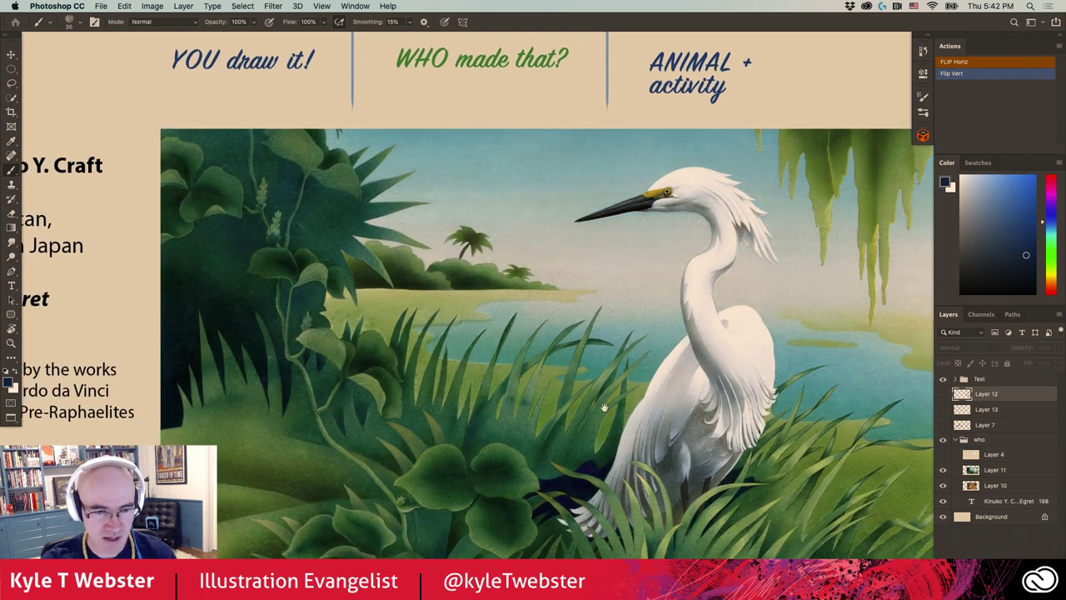
drag(604, 406, 558, 386)
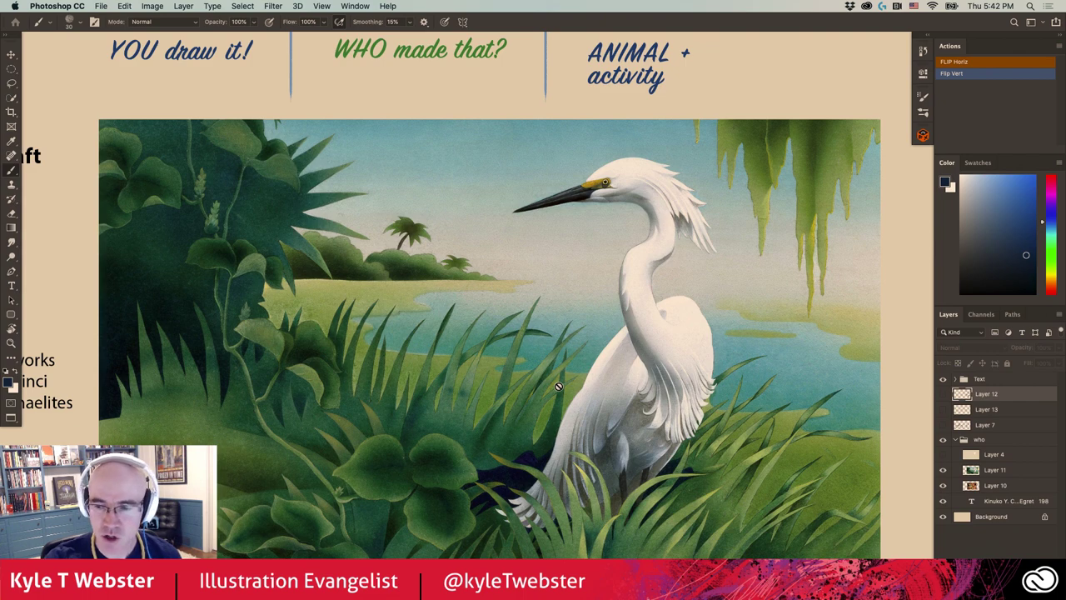
key(f)
drag(370, 404, 492, 421)
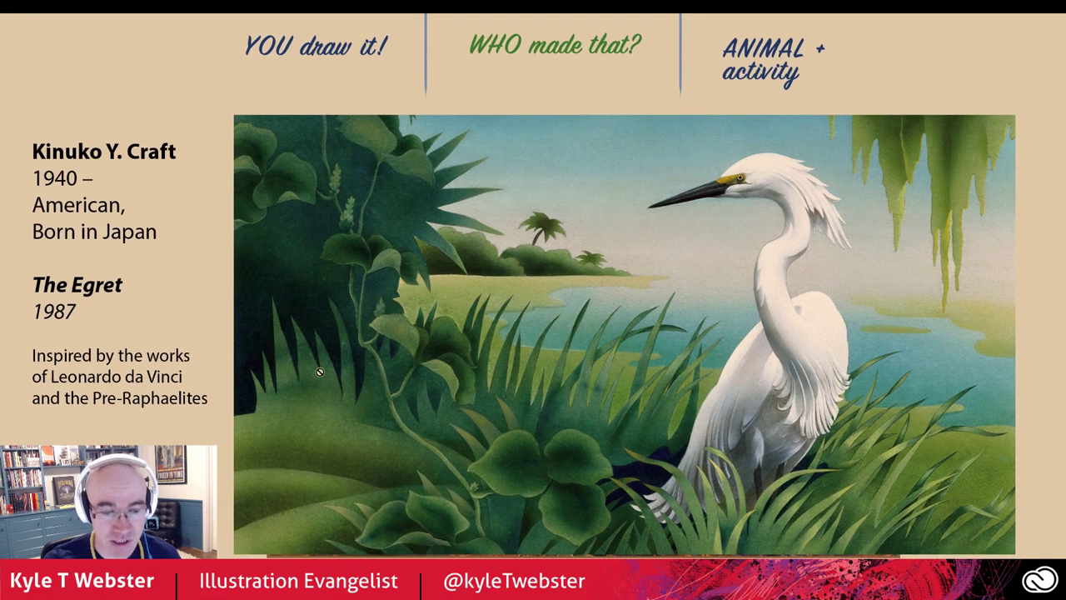
key(f)
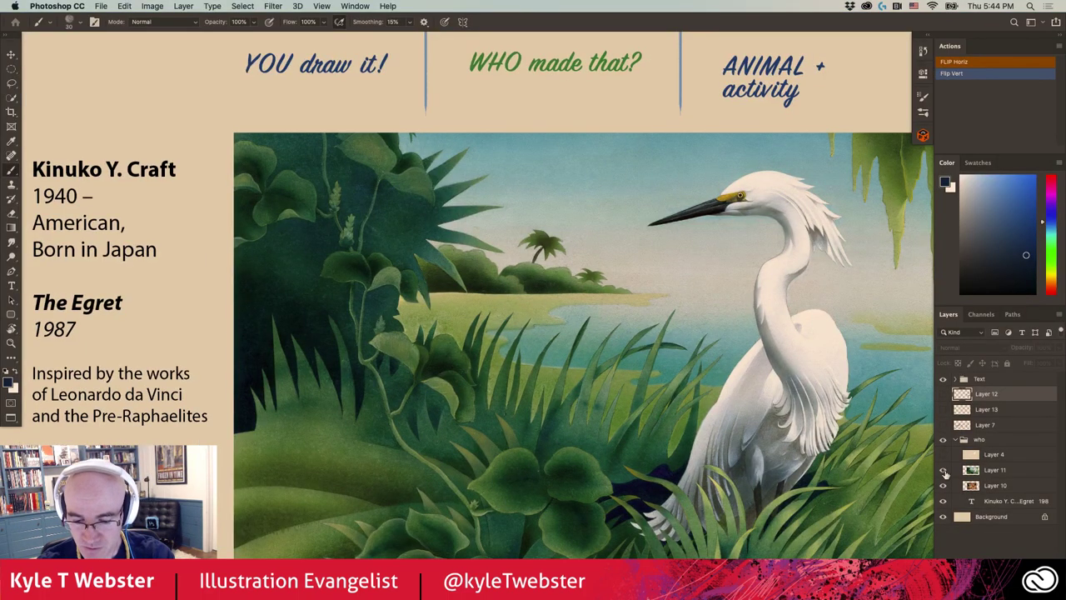
- Hide Layer 11 to reveal the ornate painting, zoom out, and leave full-screen view
click(944, 471)
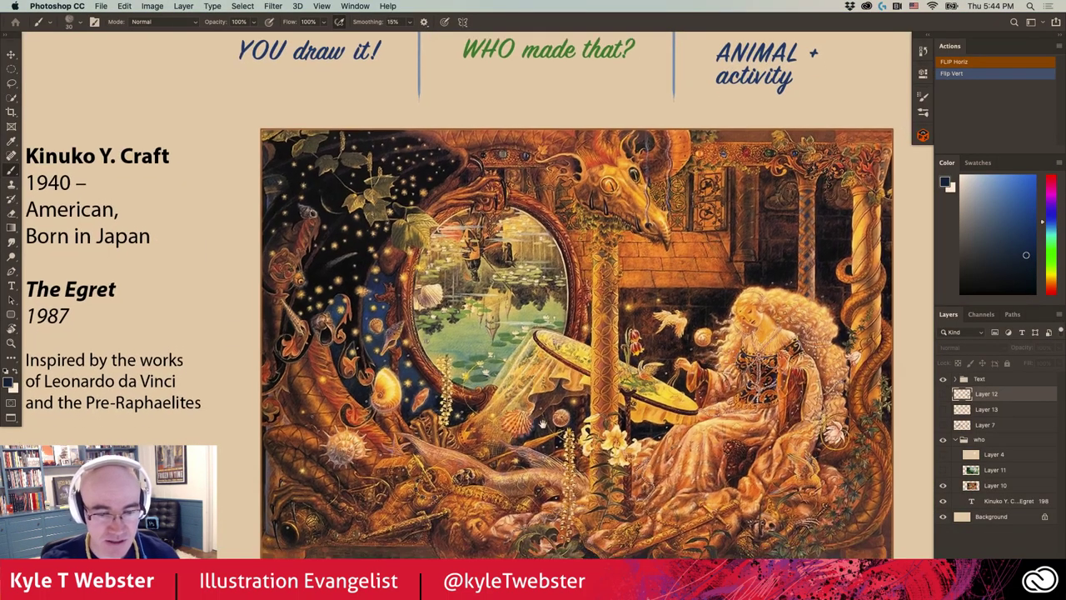
scroll(511, 428, up, 2)
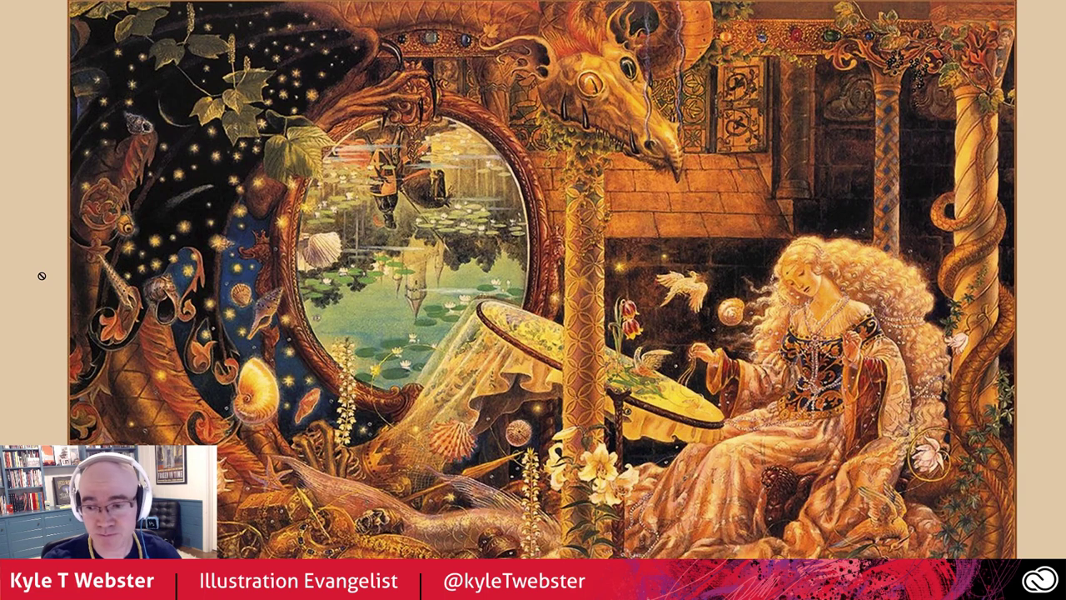
click(380, 337)
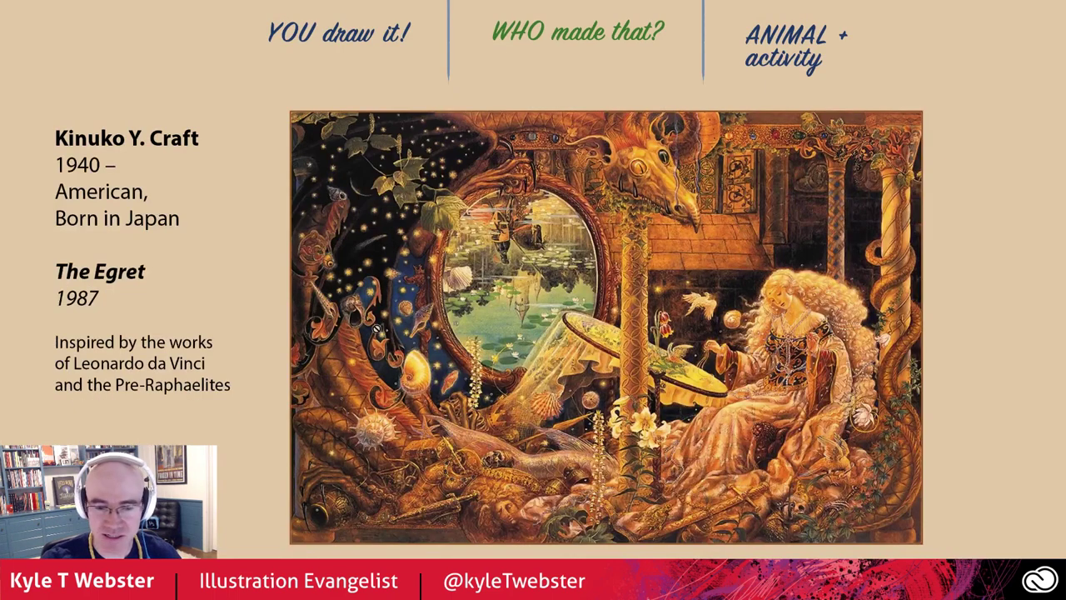
key(f)
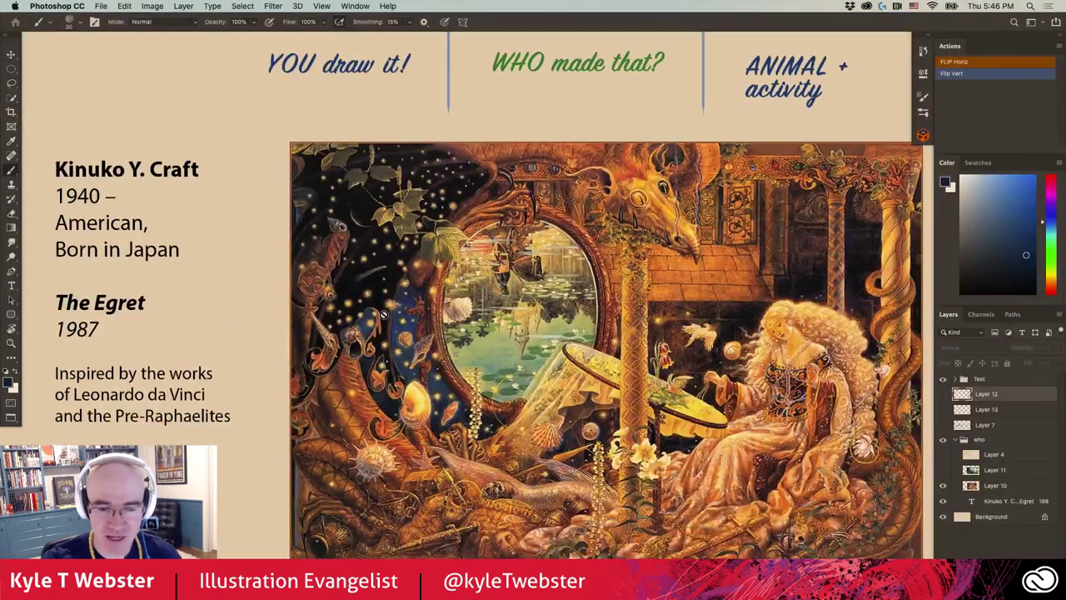
- Collapse and hide the who group so the sheep drawing on Layer 12 shows again
scroll(530, 336, right, 2)
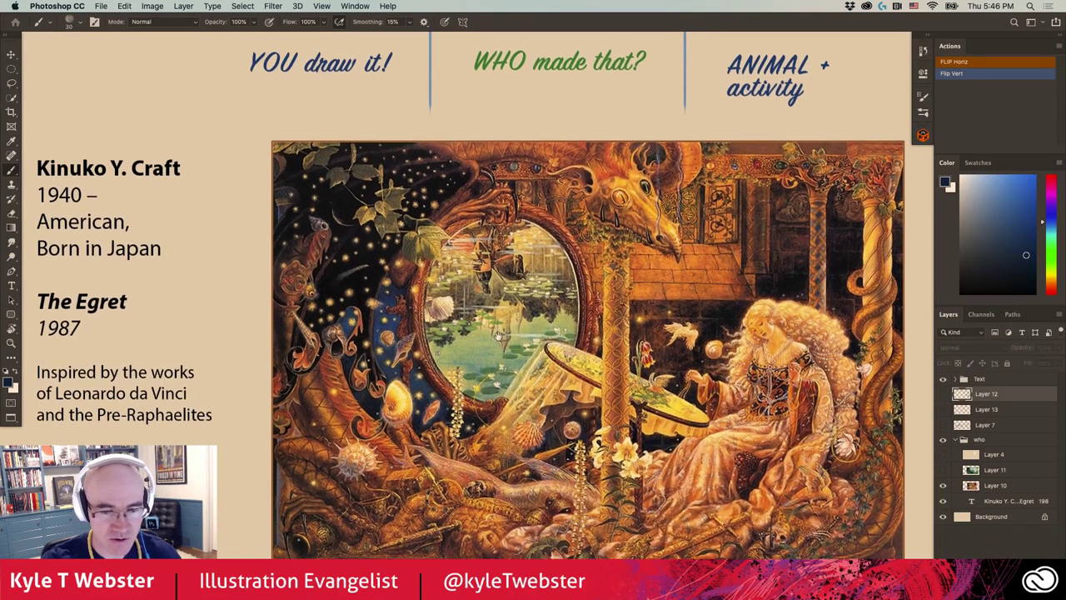
scroll(508, 333, right, 3)
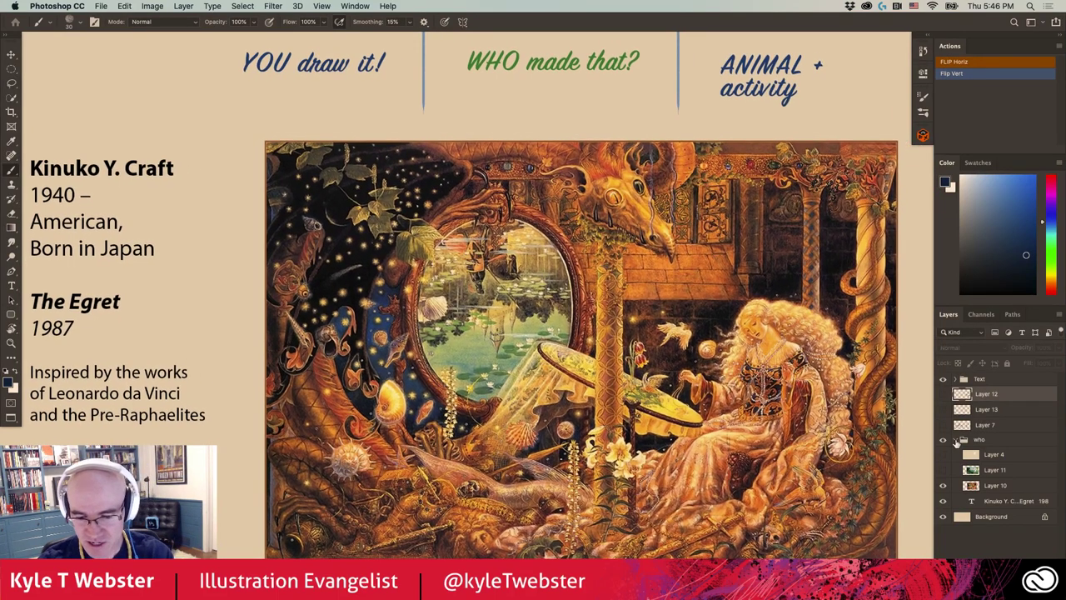
click(956, 440)
click(942, 393)
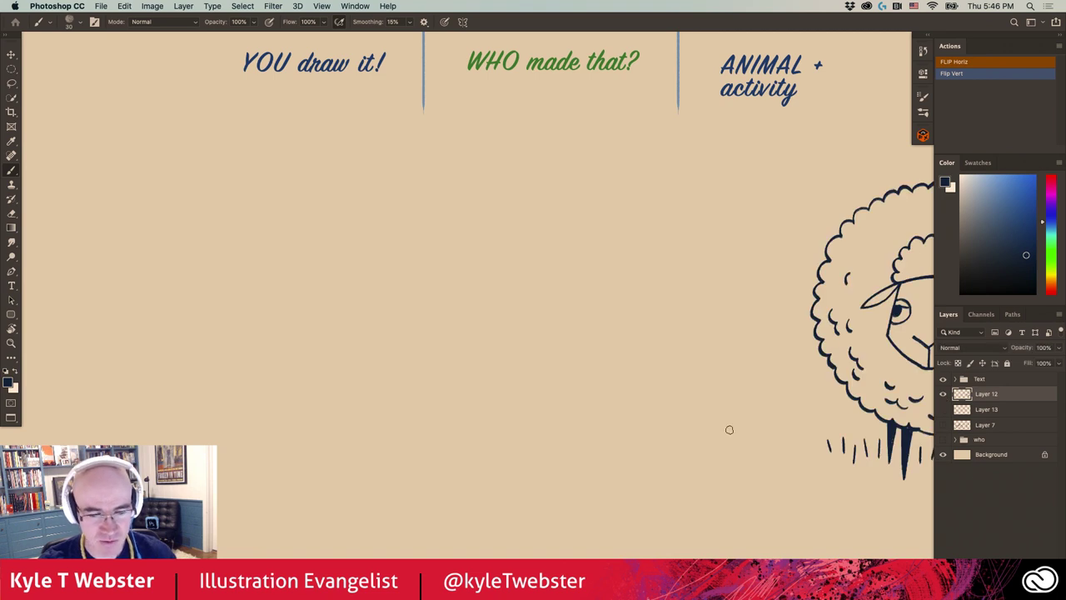
drag(483, 361, 419, 350)
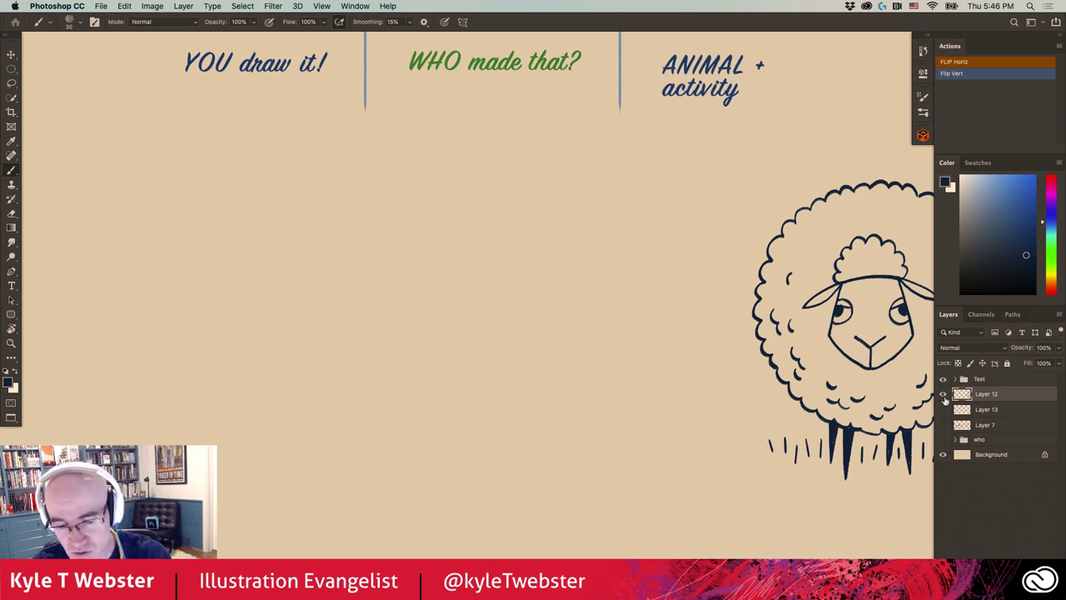
click(943, 393)
- Show Layer 7's plane and elephant drawings, pan across them, then hide them again
click(943, 424)
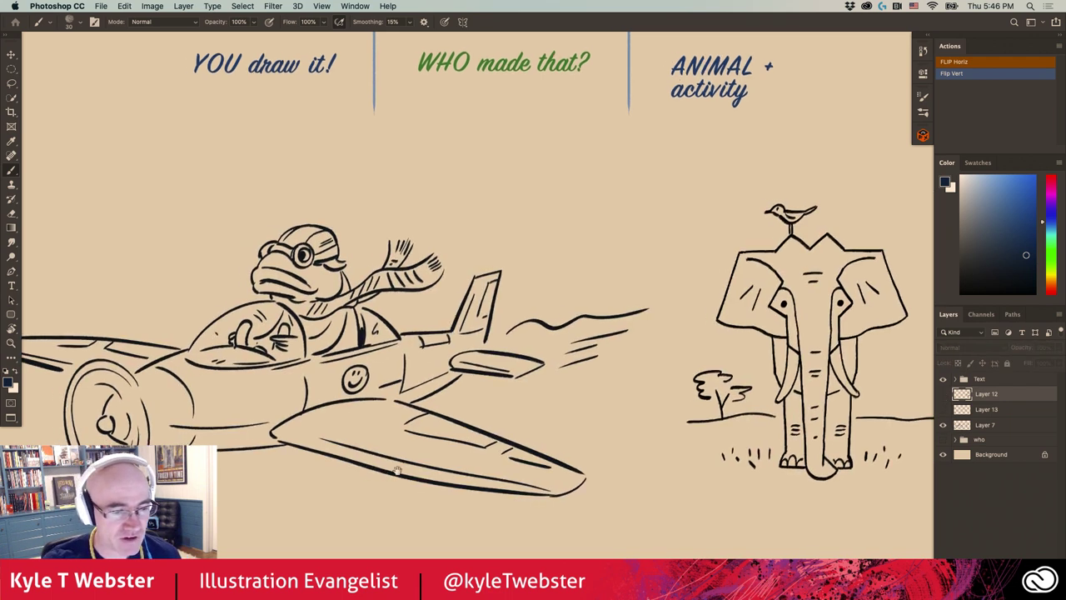
drag(365, 468, 457, 446)
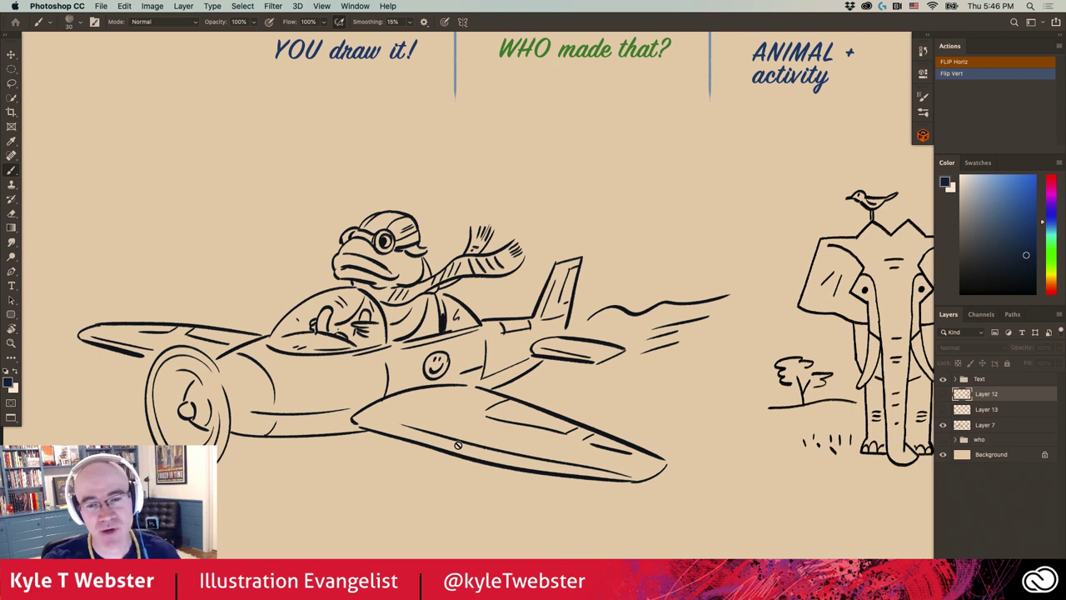
drag(429, 334, 395, 319)
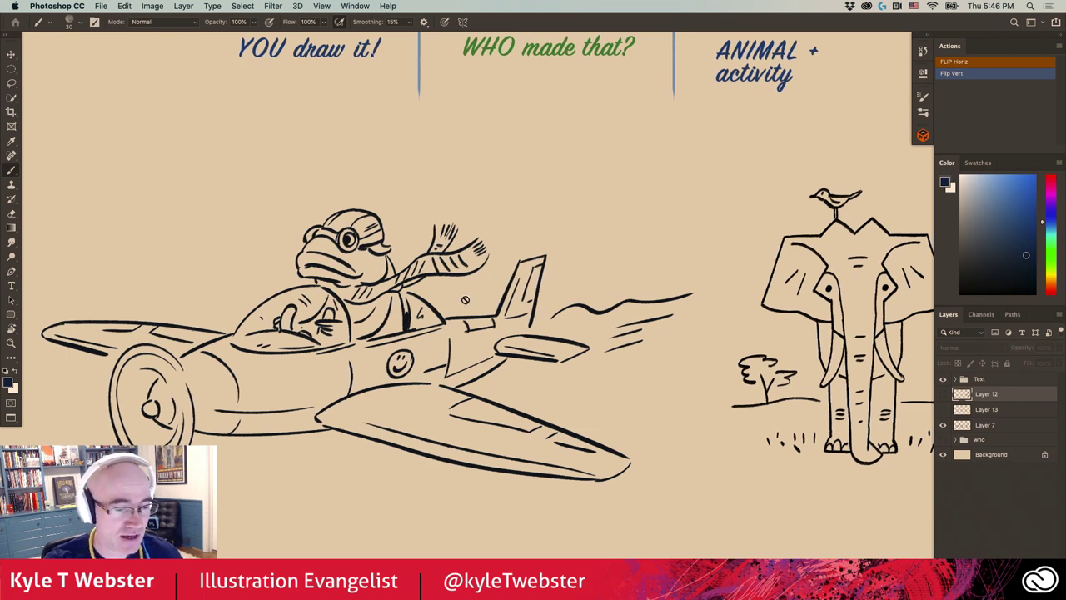
drag(402, 368, 389, 375)
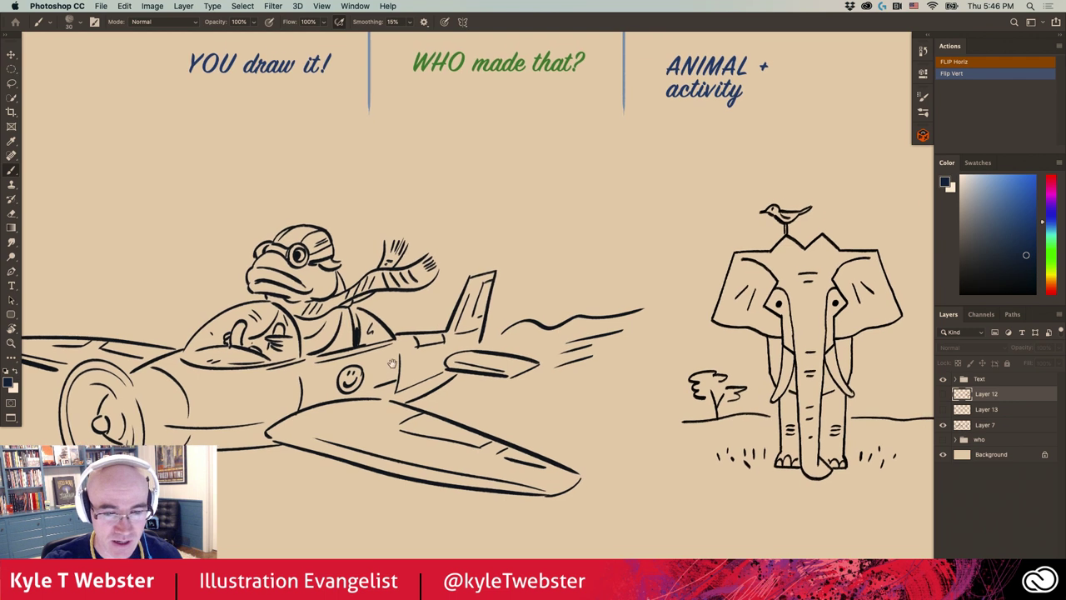
click(943, 424)
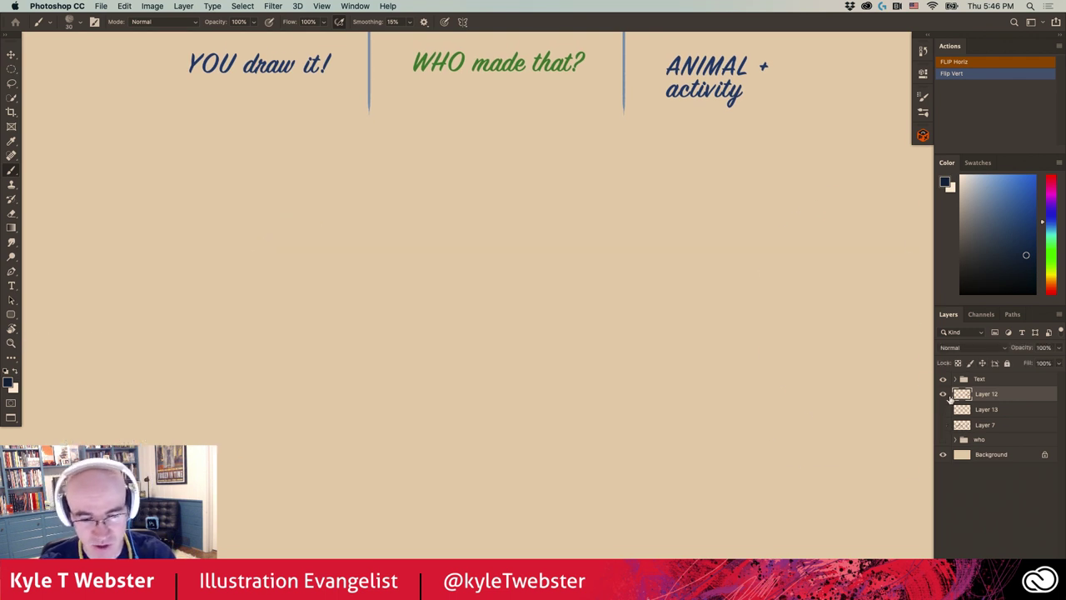
- Show the sheep drawing again and add a new empty Layer 14 above Layer 13
click(943, 393)
click(963, 411)
key(ctrl+shift+alt+n)
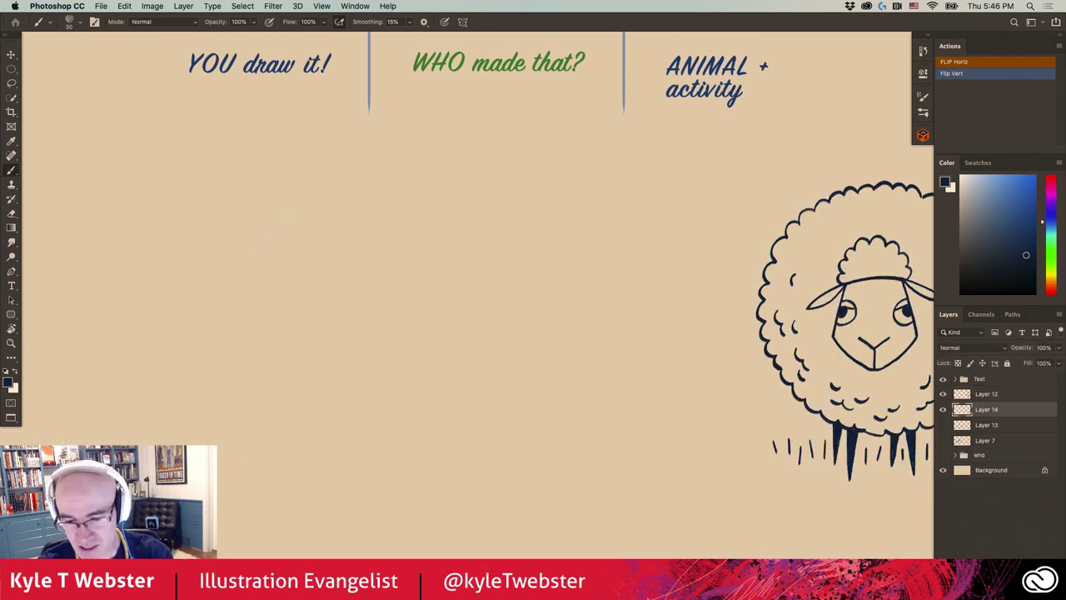
- Pick light blue as the drawing colour, draw a test scribble, then undo it
click(985, 193)
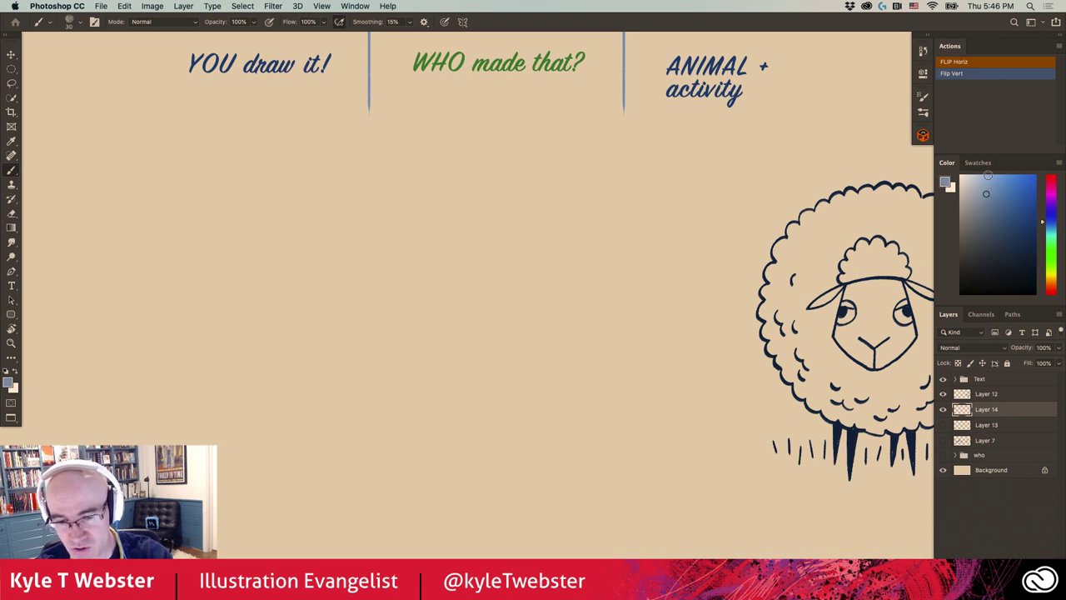
drag(395, 203, 355, 425)
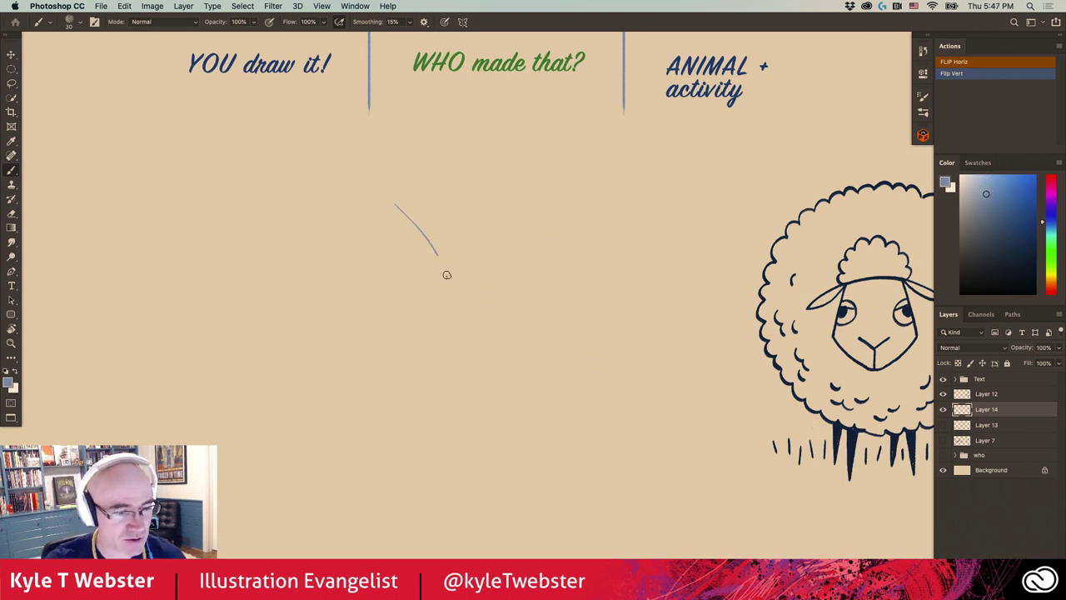
drag(431, 432, 595, 435)
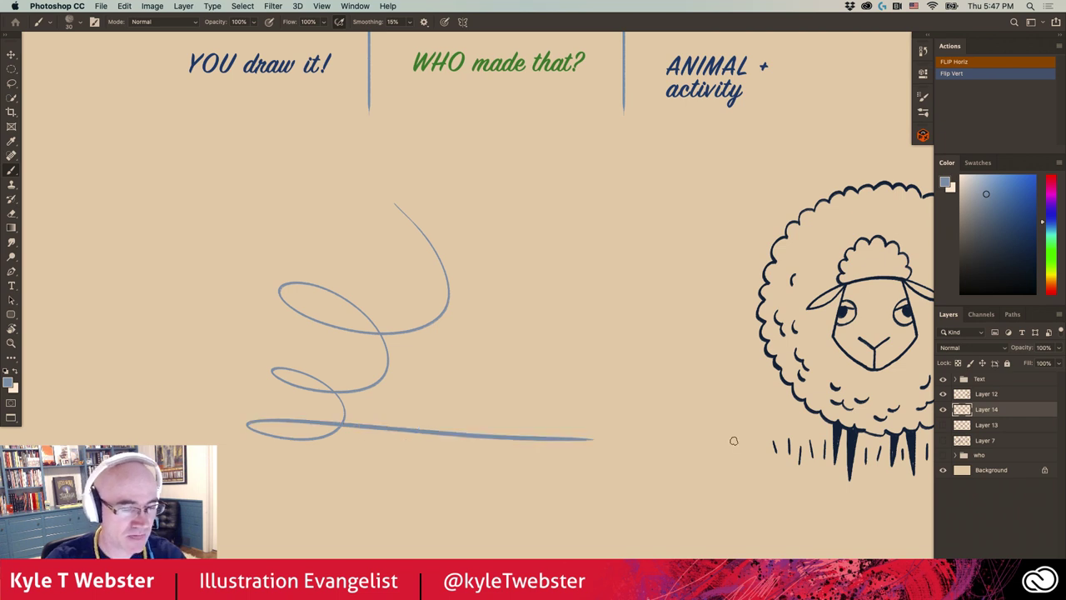
drag(369, 405, 382, 401)
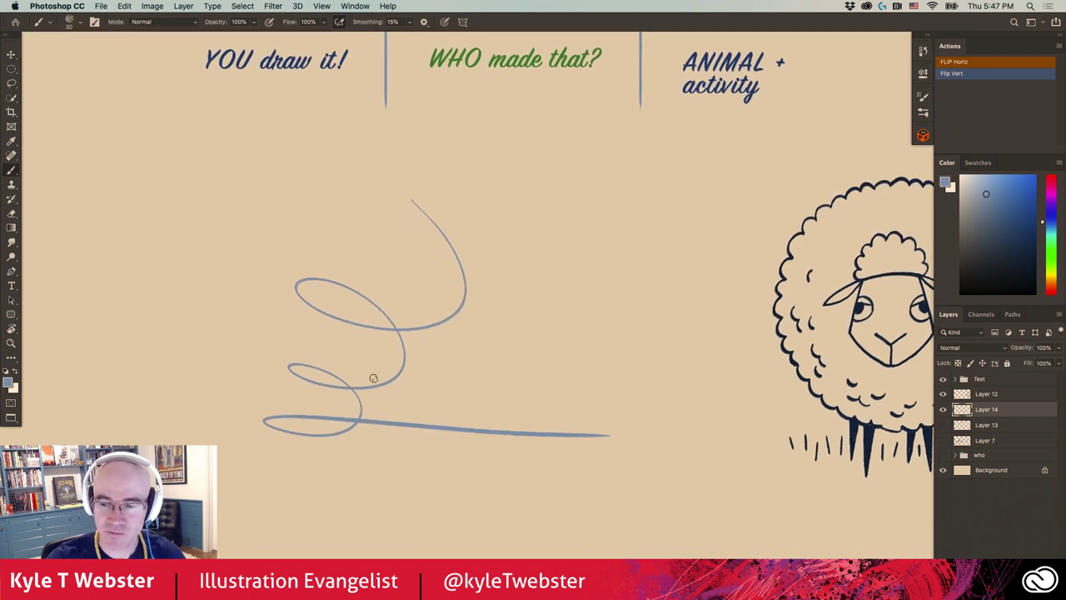
key(ctrl+z)
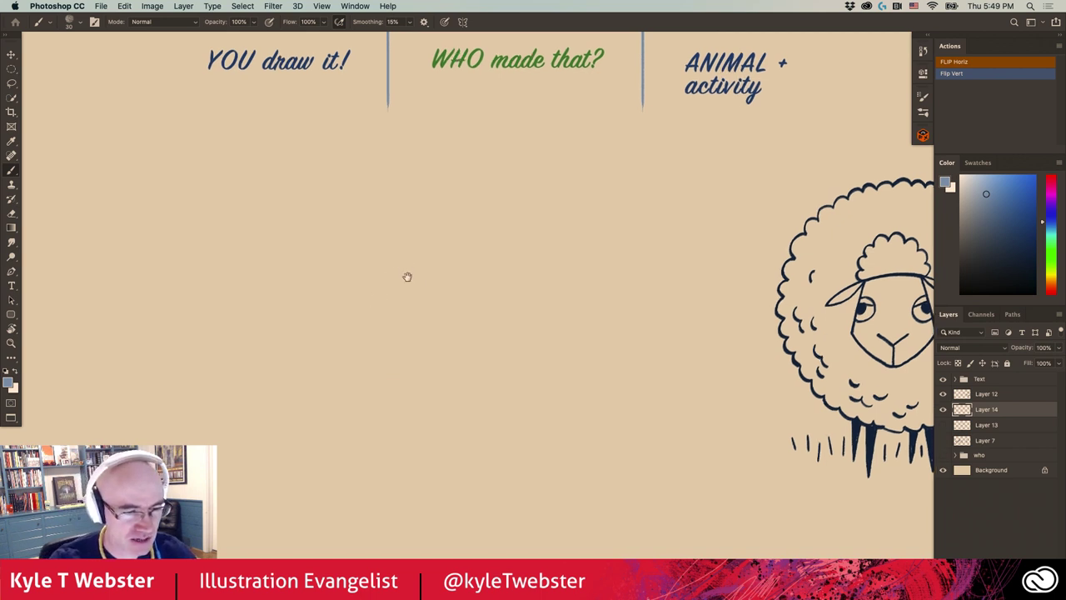
scroll(408, 275, left, 3)
- Rough in the kneeling figure's back line, lower body, folded leg and foot
drag(614, 334, 431, 197)
drag(575, 282, 498, 444)
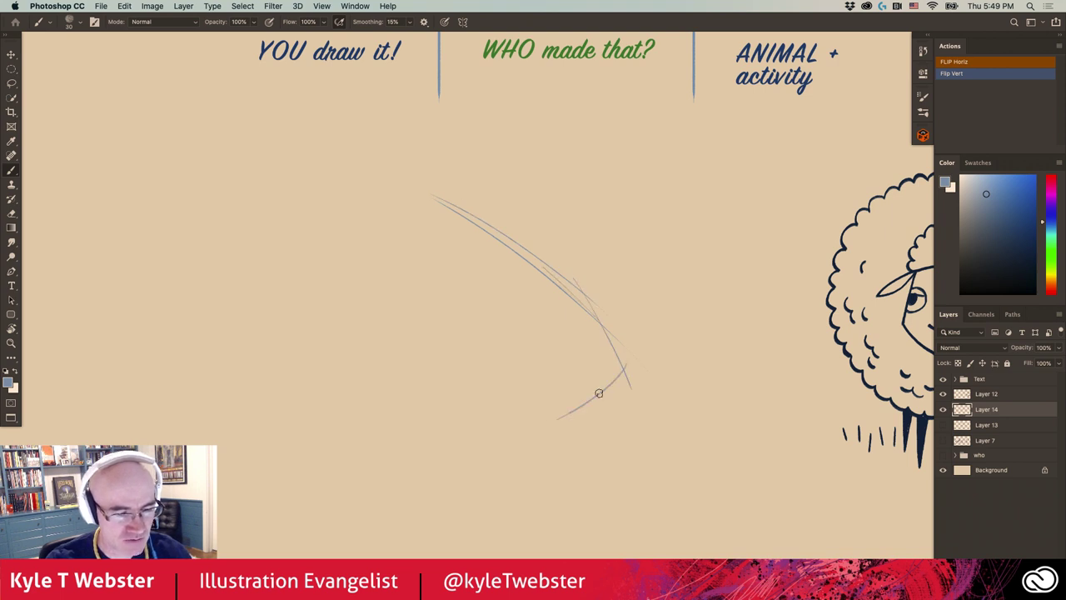
drag(556, 359, 480, 420)
mouse_move(520, 454)
mouse_down()
mouse_move(612, 445)
mouse_move(513, 435)
mouse_move(633, 429)
mouse_move(623, 444)
mouse_up()
drag(607, 407, 583, 411)
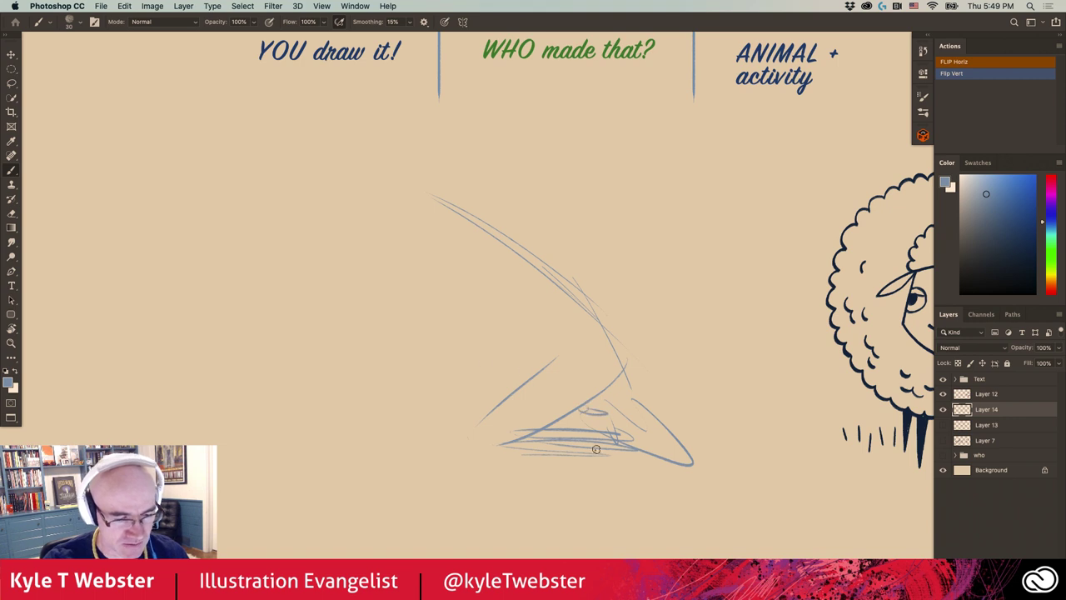
mouse_move(518, 375)
mouse_down()
mouse_move(447, 434)
mouse_move(463, 418)
mouse_up()
mouse_move(474, 367)
mouse_down()
mouse_move(435, 436)
mouse_move(533, 431)
mouse_move(428, 454)
mouse_up()
drag(624, 391, 666, 450)
drag(538, 393, 446, 420)
drag(598, 379, 512, 385)
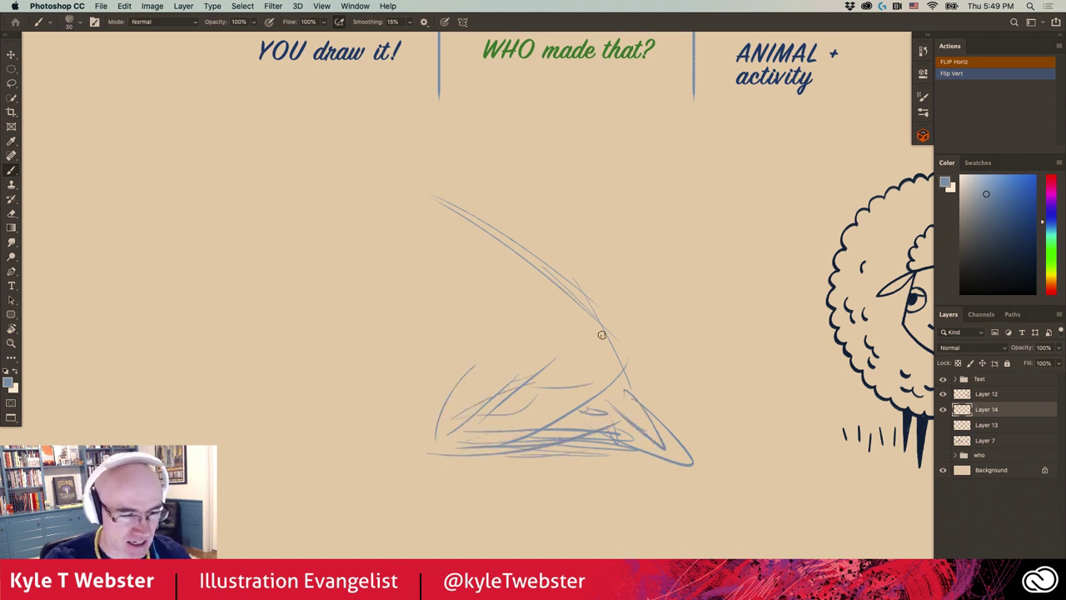
drag(602, 335, 500, 366)
drag(587, 309, 553, 276)
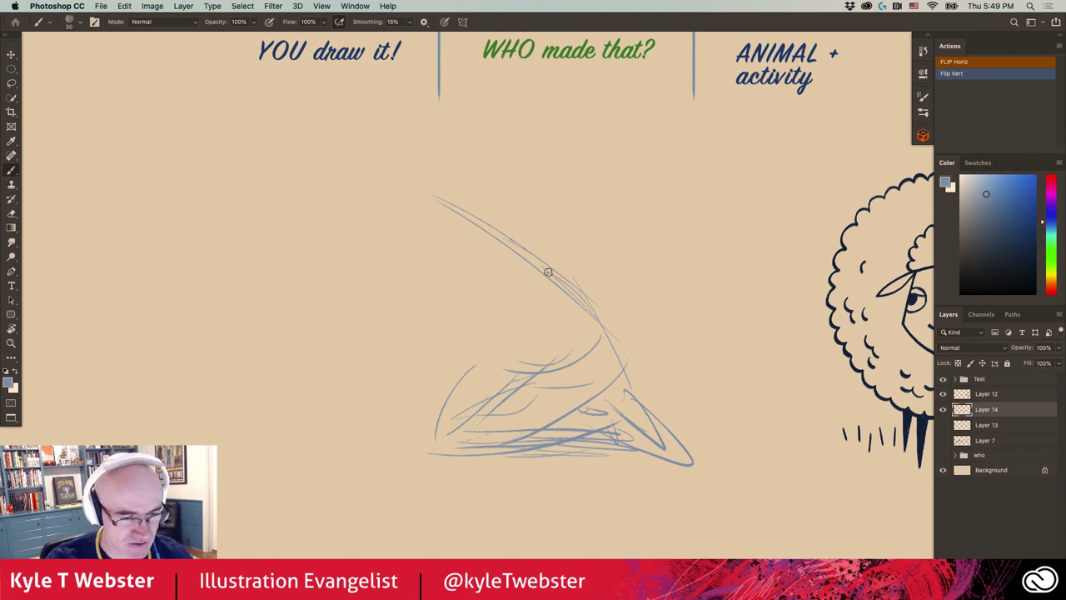
- Sketch the upper-body oval, arm, hand and the elongated limb reaching out left
drag(538, 240, 533, 292)
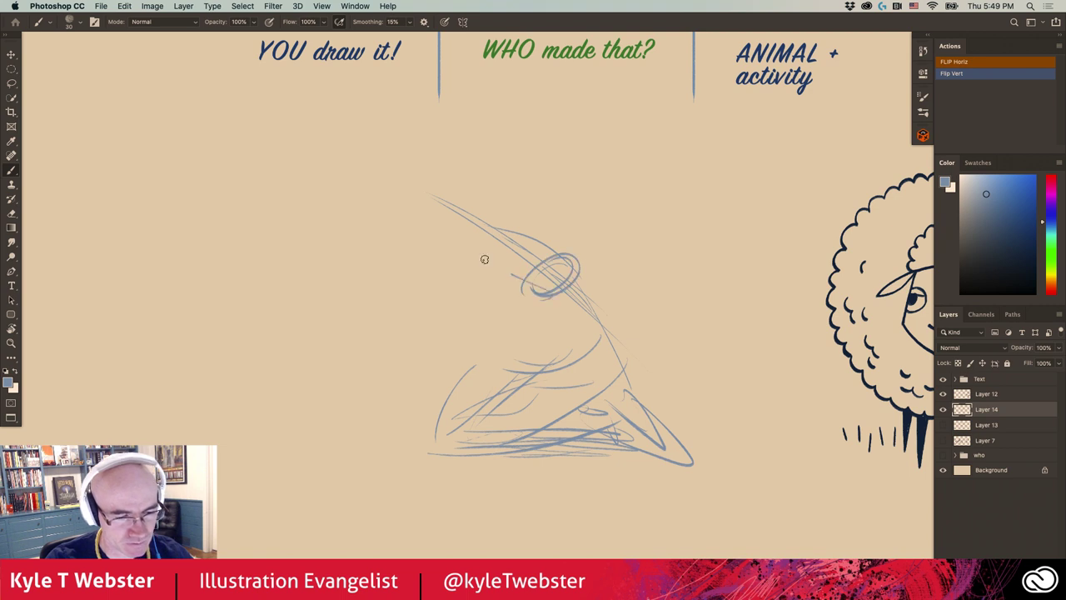
mouse_move(574, 250)
mouse_down()
mouse_move(454, 218)
mouse_move(468, 311)
mouse_up()
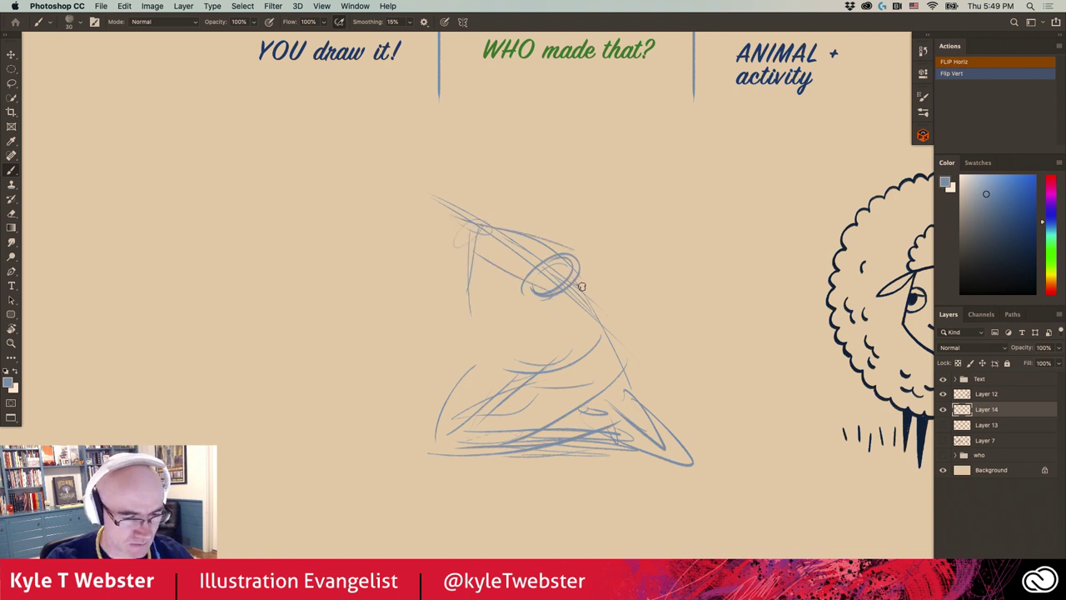
mouse_move(567, 254)
mouse_down()
mouse_move(611, 286)
mouse_move(523, 338)
mouse_up()
mouse_move(583, 283)
mouse_down()
mouse_move(496, 331)
mouse_move(556, 330)
mouse_move(476, 360)
mouse_move(506, 363)
mouse_move(593, 318)
mouse_up()
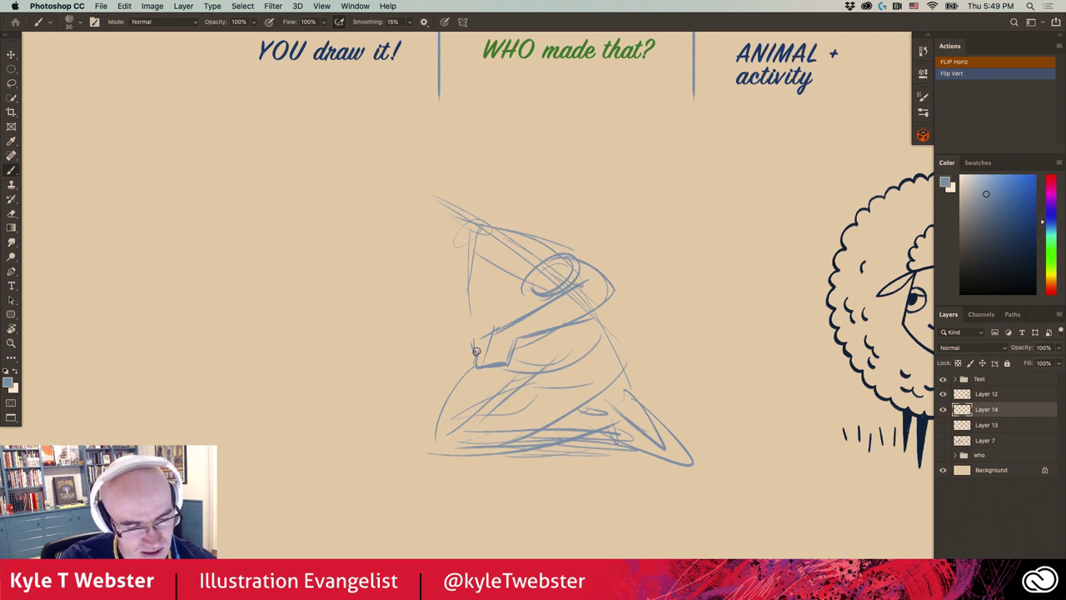
drag(475, 341, 476, 366)
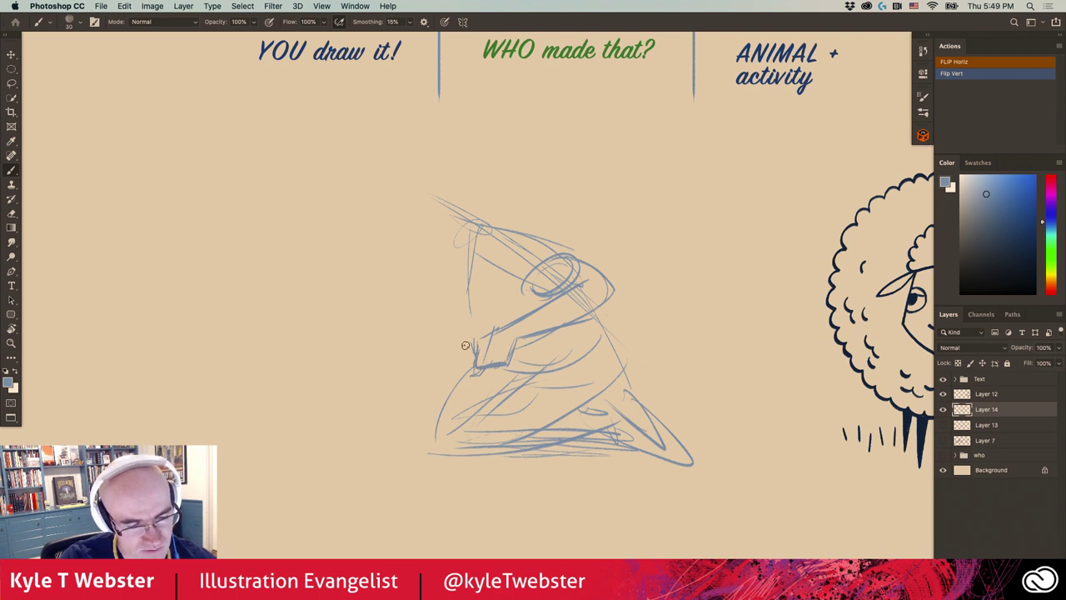
mouse_move(472, 335)
mouse_down()
mouse_move(467, 358)
mouse_move(408, 386)
mouse_move(457, 339)
mouse_up()
drag(416, 377, 453, 357)
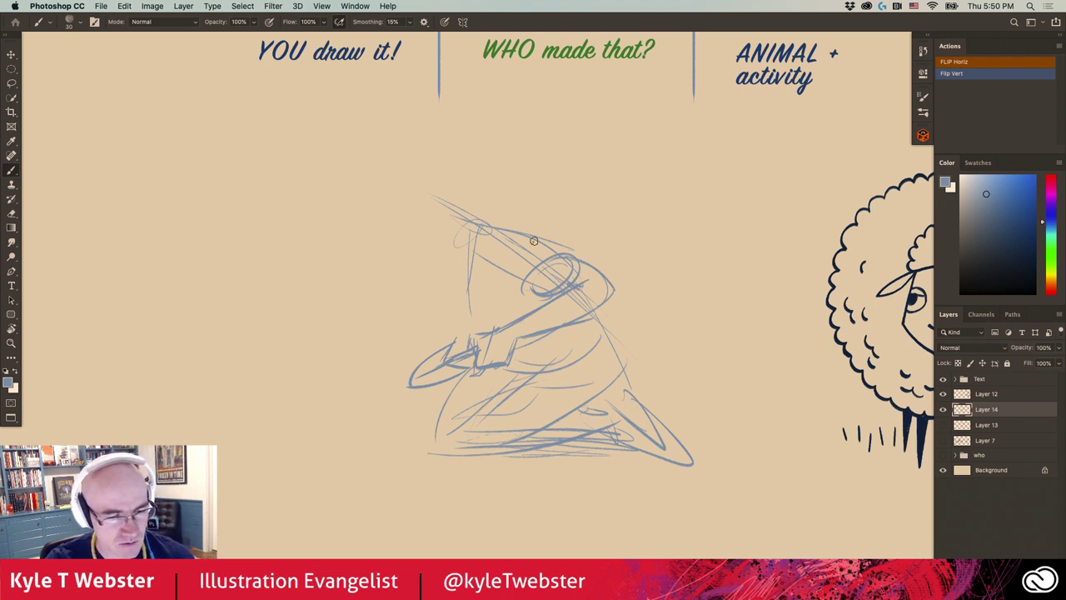
- Rework the upper oval and redraw the back, right side and base of the torso
mouse_move(584, 264)
mouse_down()
mouse_move(560, 249)
mouse_move(550, 297)
mouse_up()
mouse_move(562, 250)
mouse_down()
mouse_move(498, 234)
mouse_move(525, 270)
mouse_move(538, 242)
mouse_up()
drag(538, 241, 496, 255)
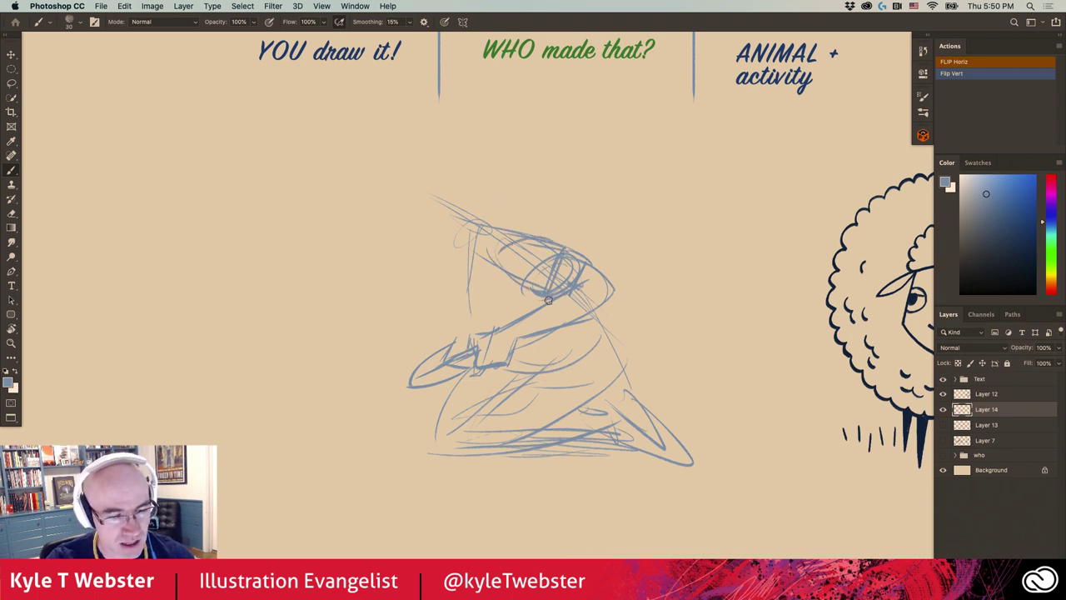
drag(621, 346, 597, 306)
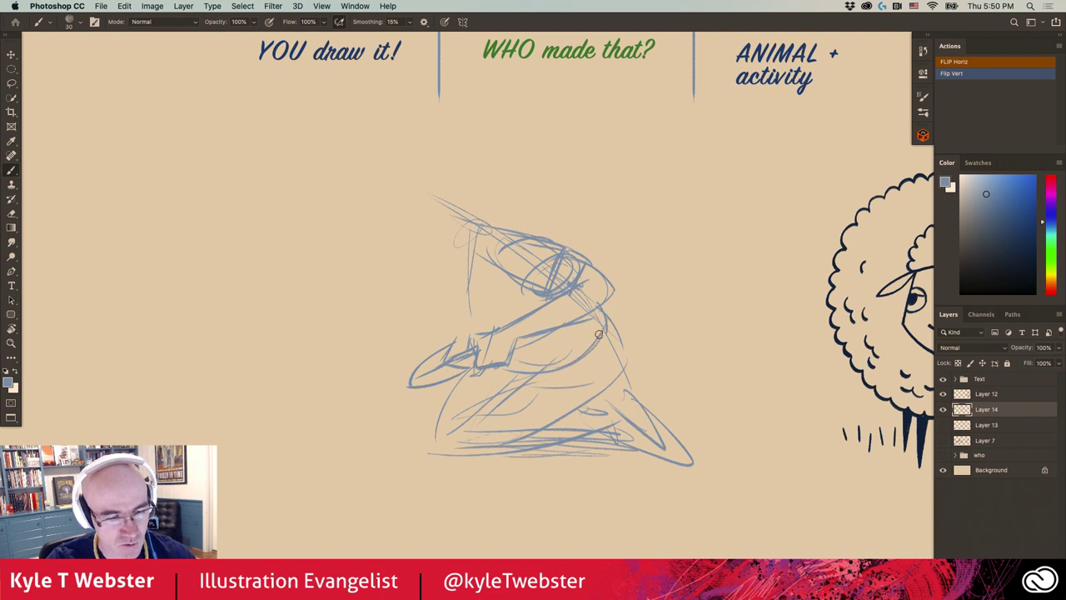
mouse_move(601, 305)
mouse_down()
mouse_move(618, 379)
mouse_move(555, 416)
mouse_up()
drag(604, 379, 523, 434)
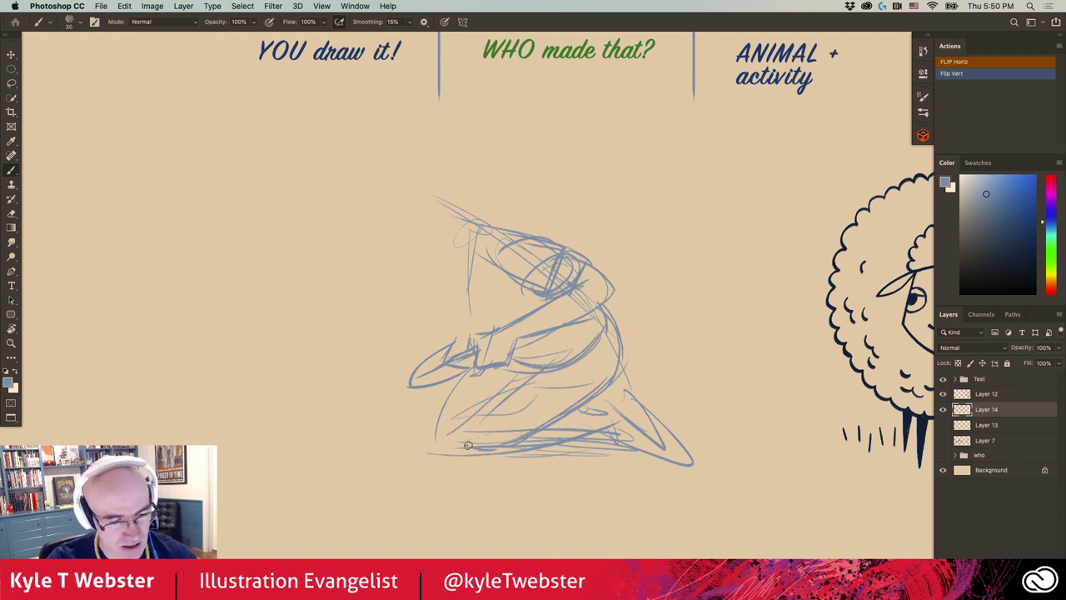
mouse_move(463, 450)
mouse_down()
mouse_move(556, 430)
mouse_move(587, 399)
mouse_move(629, 399)
mouse_move(649, 429)
mouse_move(600, 409)
mouse_move(620, 412)
mouse_up()
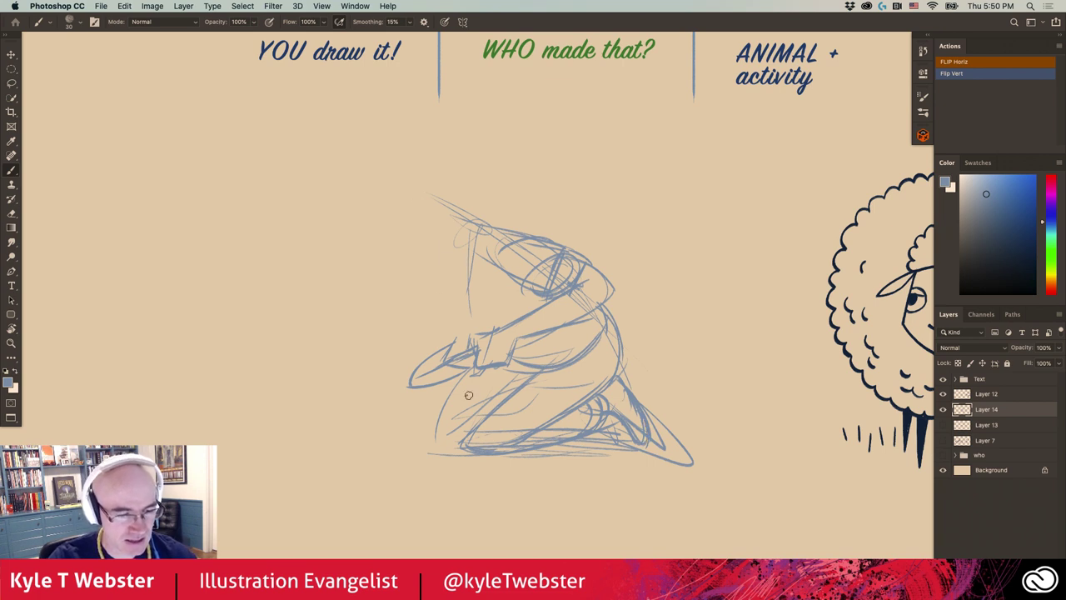
- Define the figure's lower-left edge and chest, and add neck lines above the upper body
mouse_move(457, 390)
mouse_down()
mouse_move(429, 425)
mouse_move(434, 437)
mouse_up()
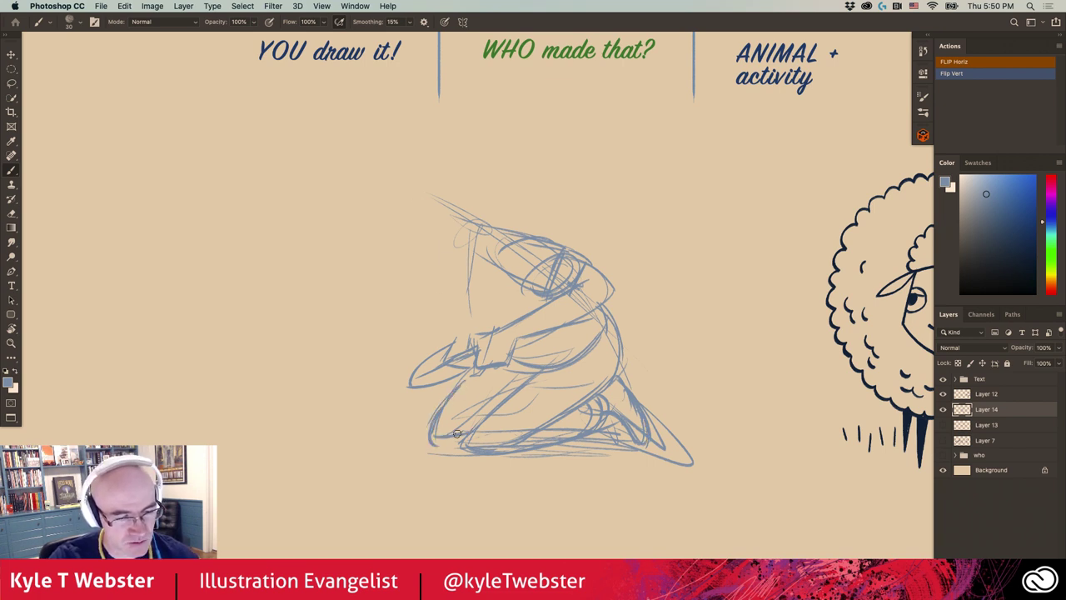
drag(459, 387, 441, 412)
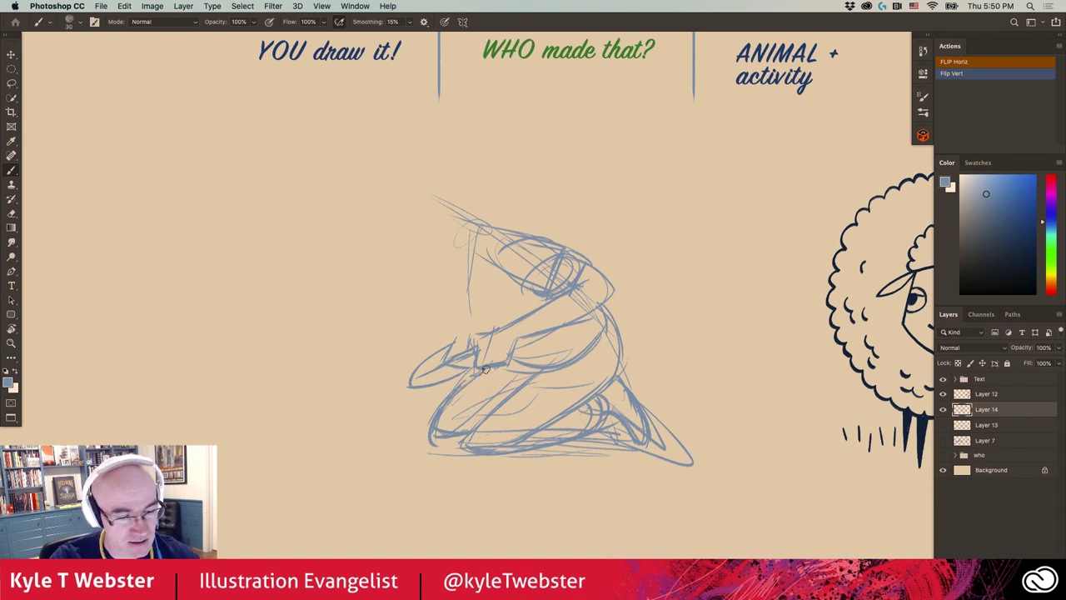
drag(483, 368, 455, 398)
mouse_move(530, 363)
mouse_down()
mouse_move(597, 319)
mouse_move(543, 358)
mouse_move(583, 353)
mouse_up()
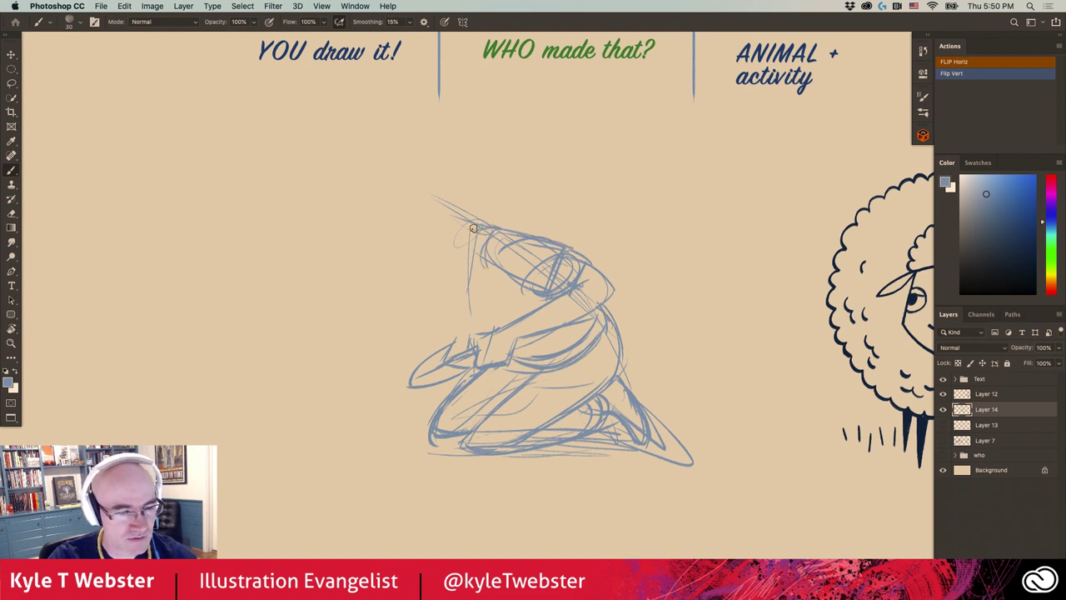
mouse_move(517, 233)
mouse_down()
mouse_move(472, 235)
mouse_move(467, 266)
mouse_move(463, 254)
mouse_up()
mouse_move(485, 302)
mouse_down()
mouse_move(464, 257)
mouse_move(445, 269)
mouse_up()
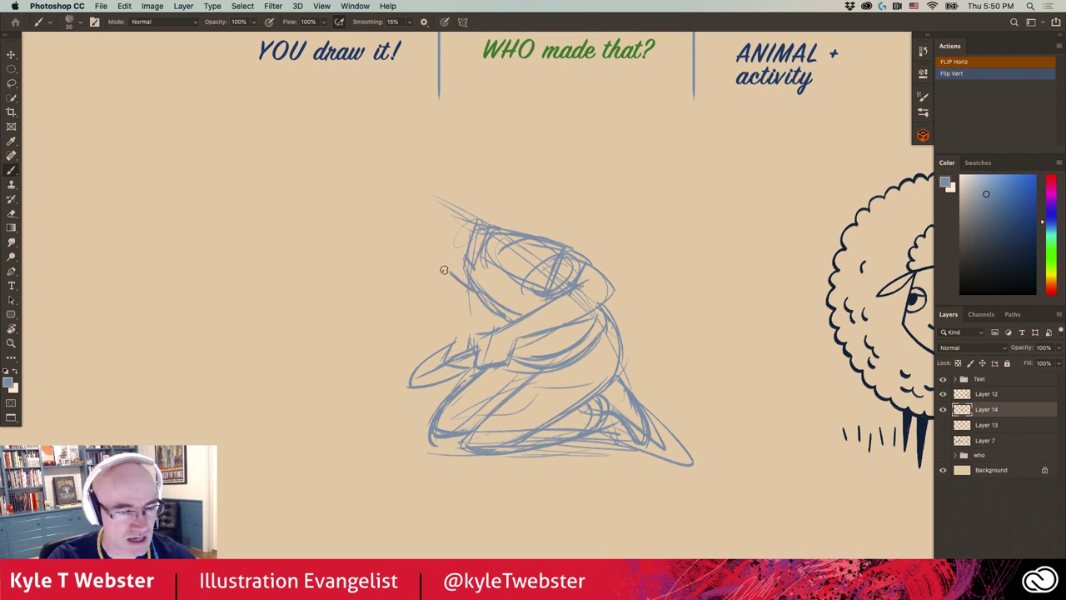
drag(479, 223, 421, 178)
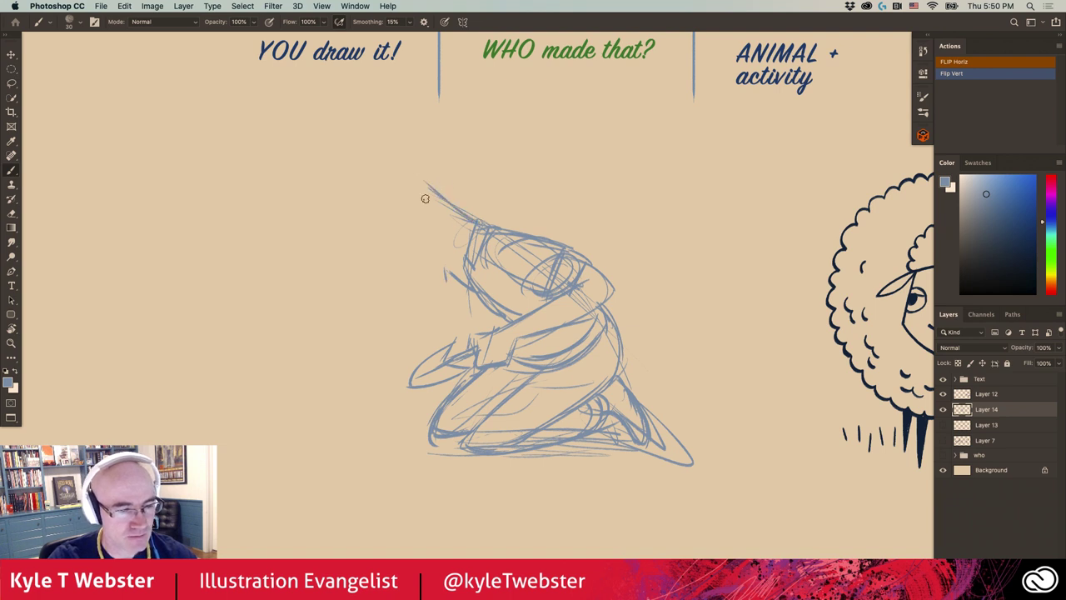
mouse_move(461, 273)
mouse_down()
mouse_move(416, 263)
mouse_move(385, 310)
mouse_move(357, 318)
mouse_move(360, 225)
mouse_up()
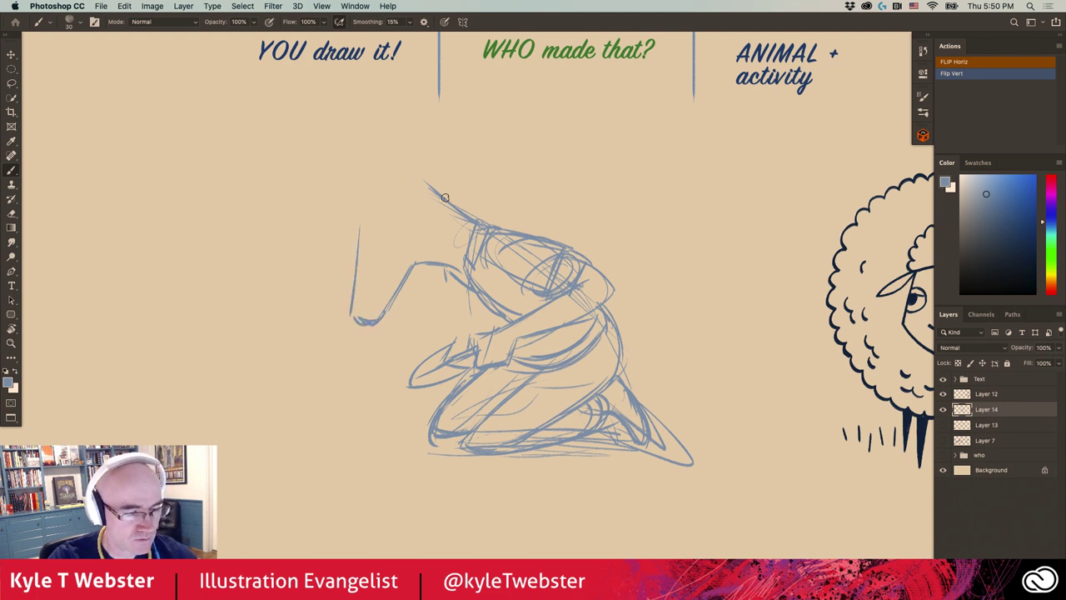
- Sketch the horse's head outline, ear, jaw and cheek, eye, chin and front of the neck
mouse_move(431, 187)
mouse_down()
mouse_move(389, 163)
mouse_move(472, 178)
mouse_move(474, 225)
mouse_up()
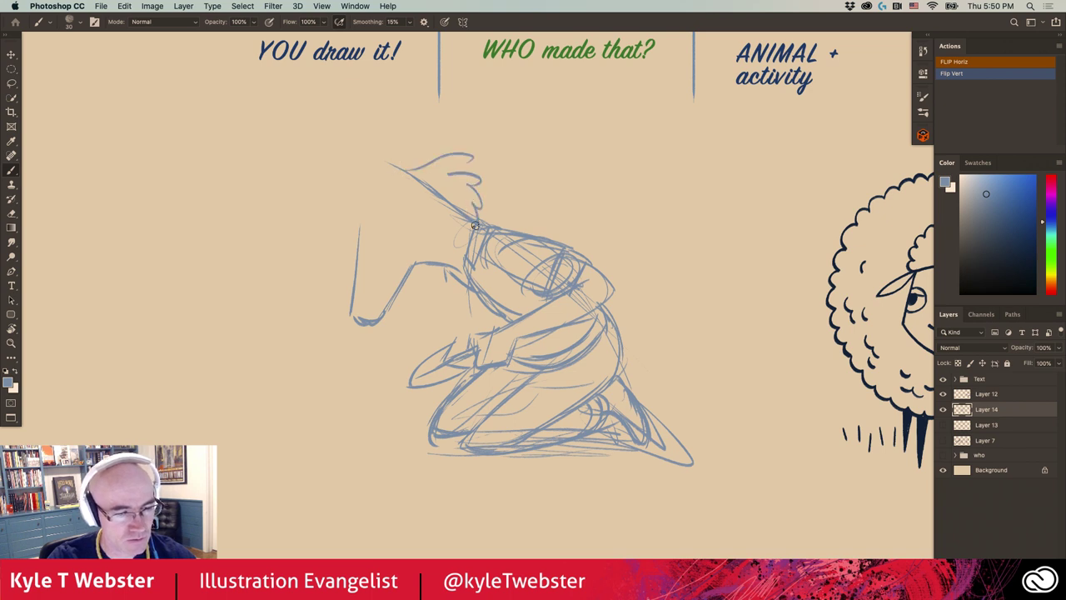
mouse_move(458, 158)
mouse_down()
mouse_move(379, 175)
mouse_move(354, 146)
mouse_move(379, 177)
mouse_move(337, 204)
mouse_move(350, 229)
mouse_up()
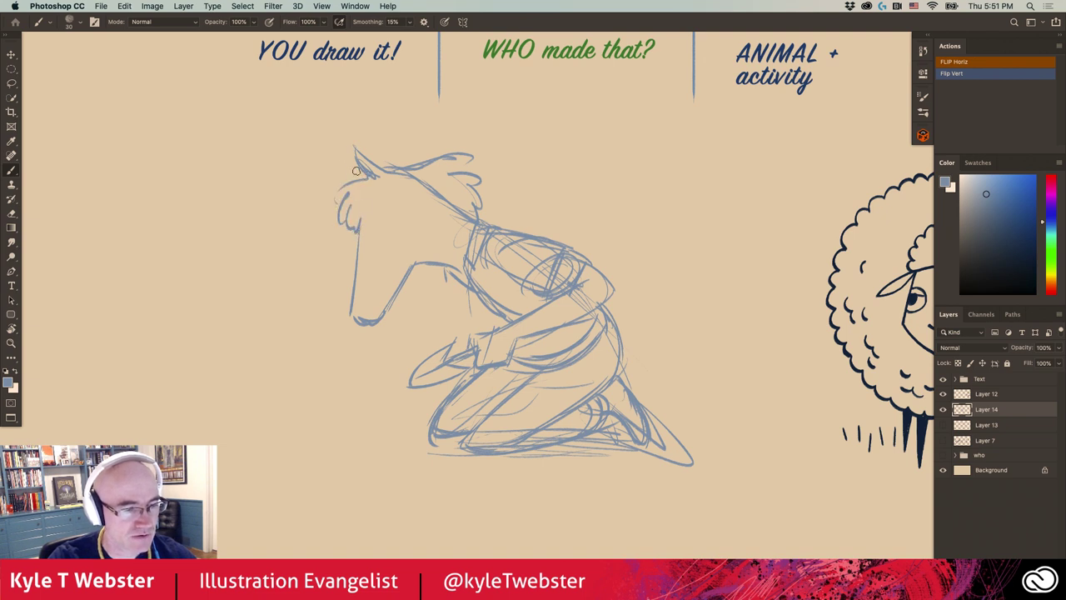
drag(345, 154, 355, 178)
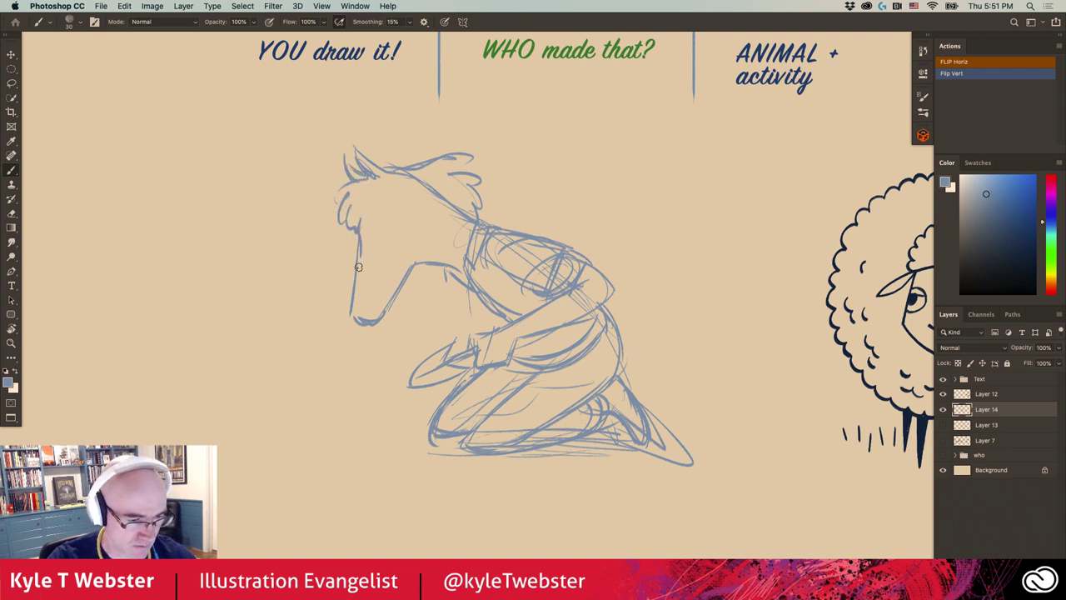
drag(362, 235, 355, 267)
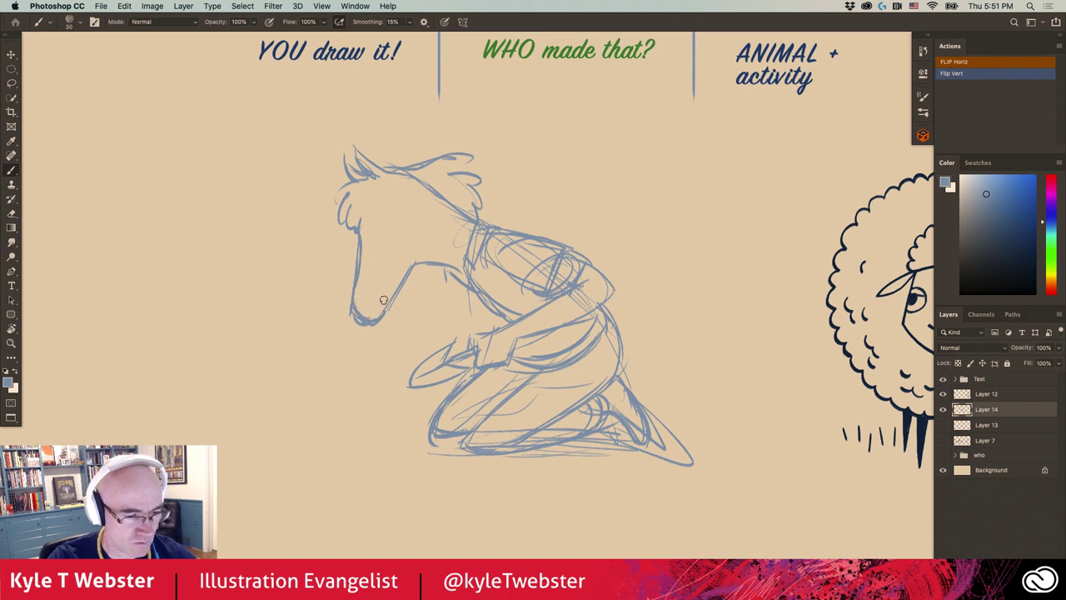
drag(381, 313, 408, 271)
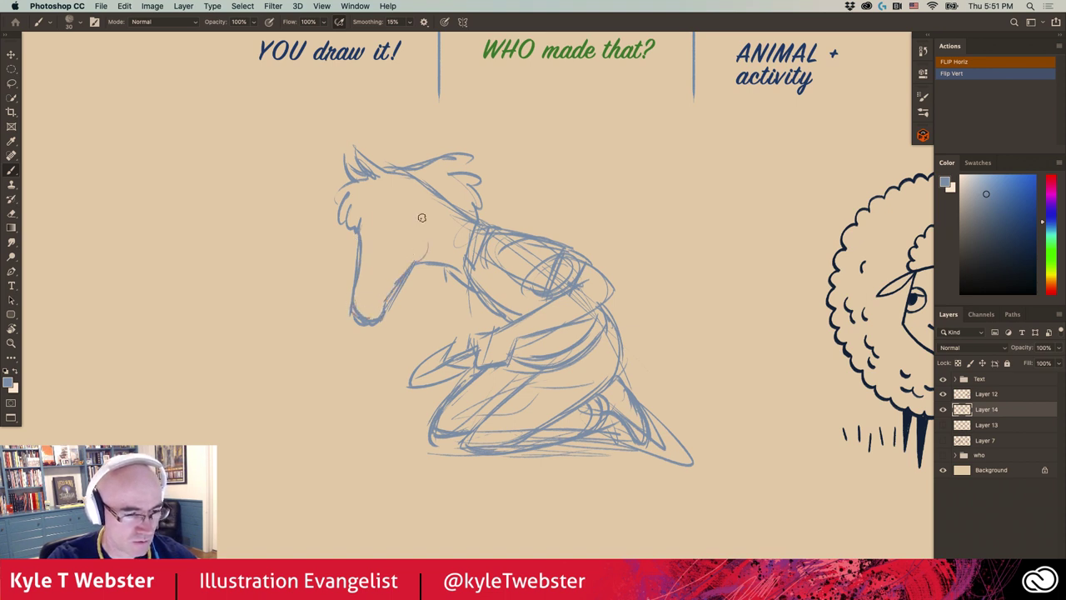
drag(422, 218, 391, 273)
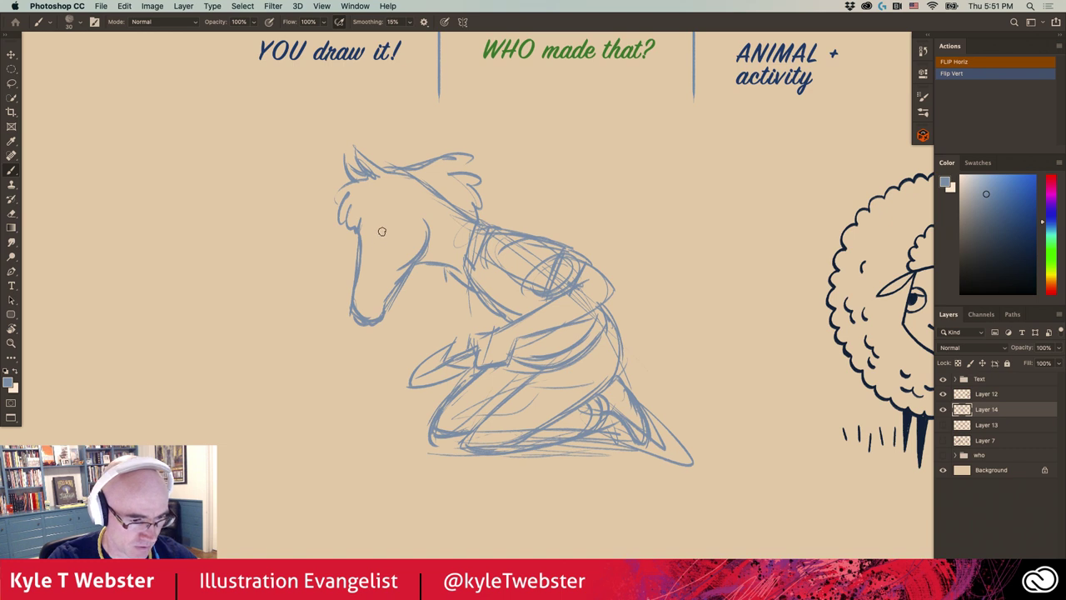
drag(382, 227, 377, 238)
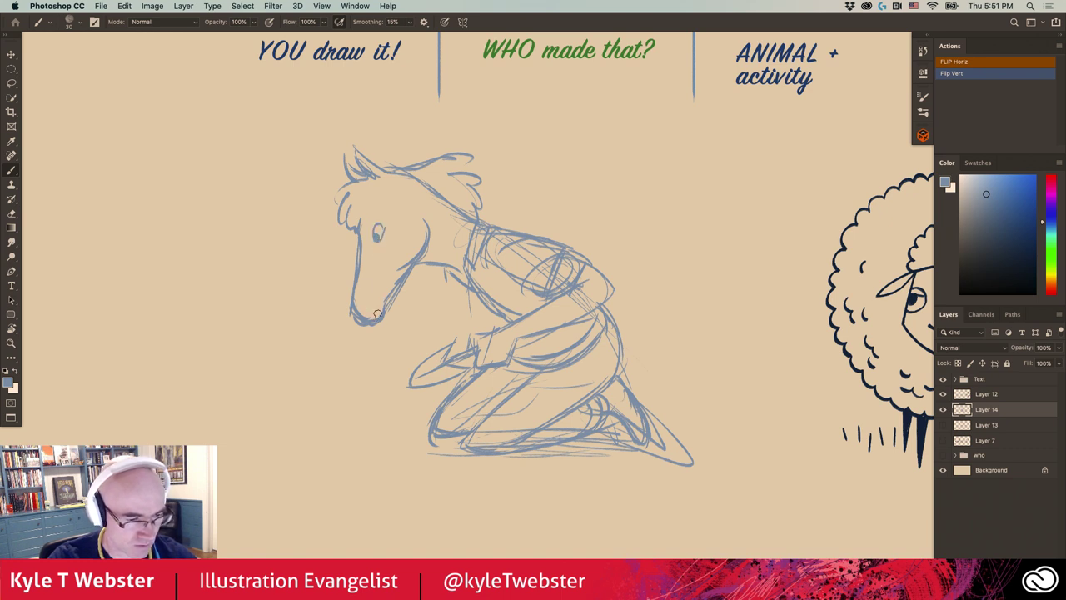
drag(377, 313, 386, 283)
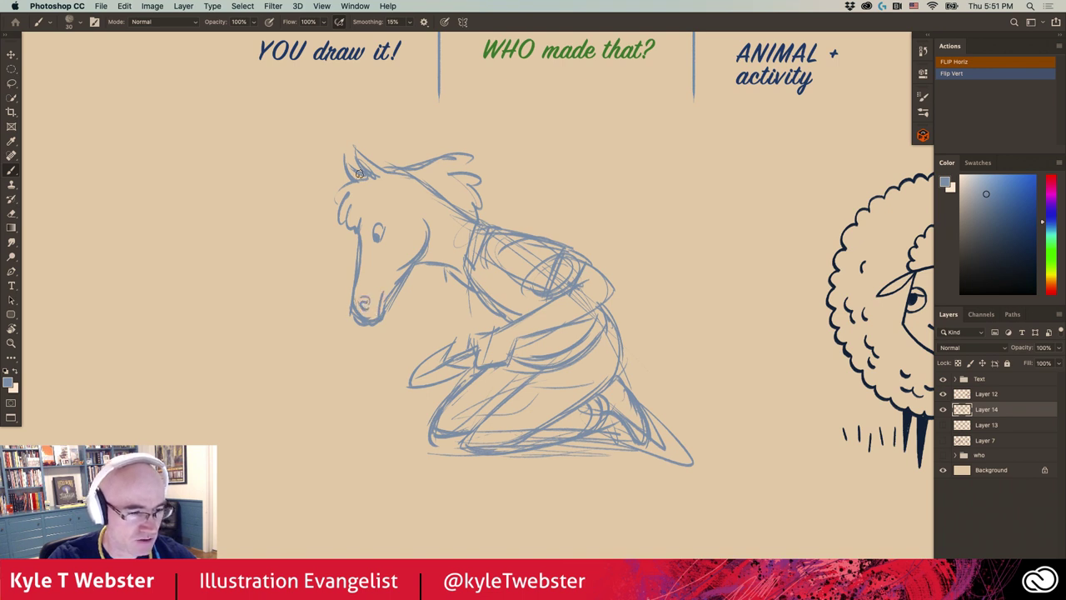
mouse_move(359, 229)
mouse_down()
mouse_move(372, 175)
mouse_move(328, 179)
mouse_move(430, 166)
mouse_move(470, 218)
mouse_up()
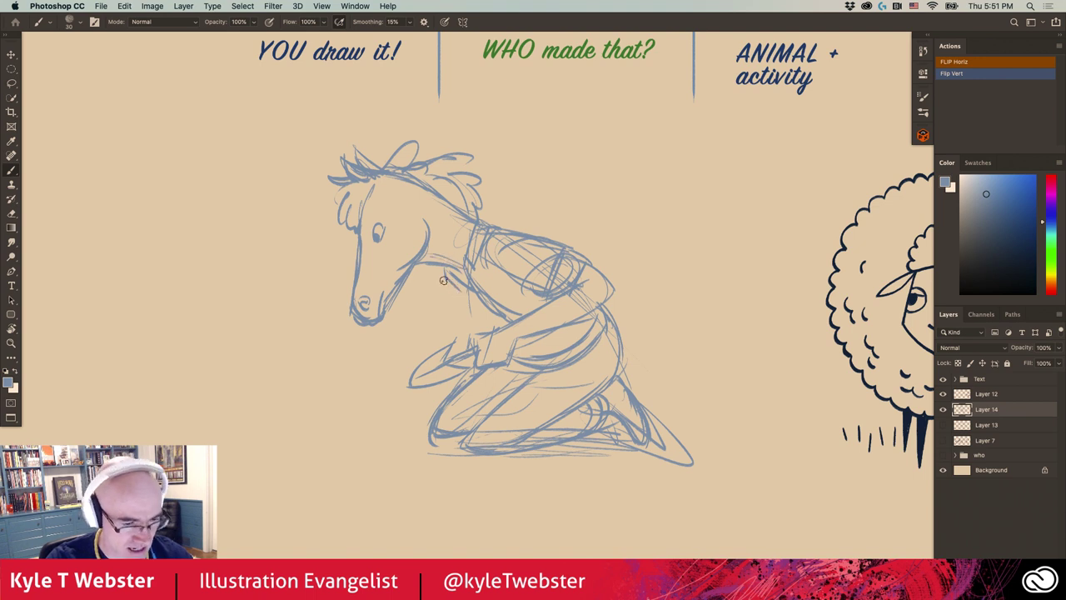
mouse_move(437, 268)
mouse_down()
mouse_move(432, 313)
mouse_move(409, 353)
mouse_up()
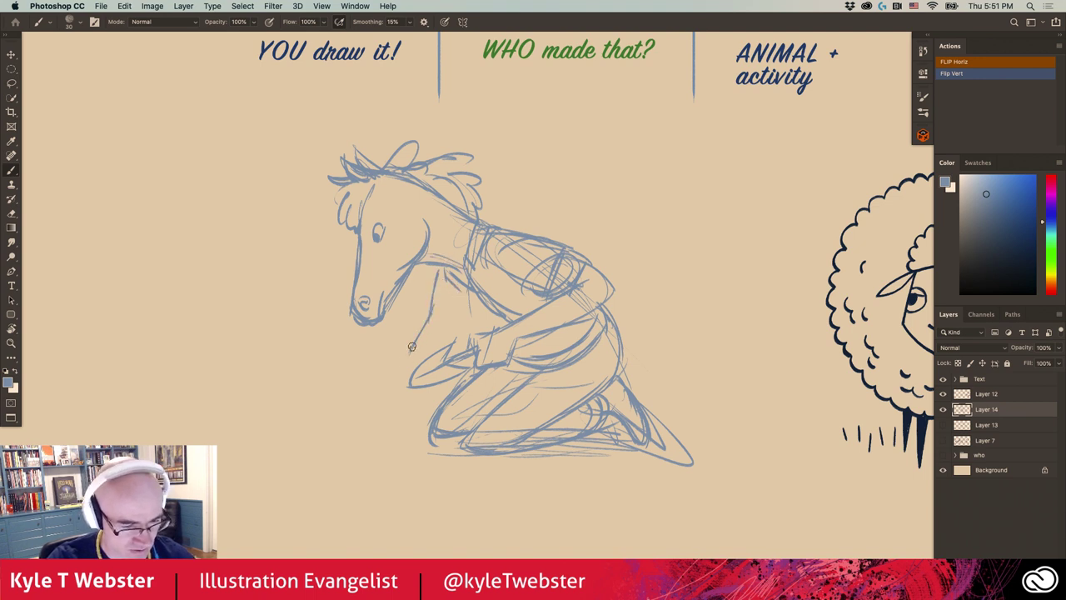
- Extend the chest line and sketch the arm and hand reaching down into a leafy plant
mouse_move(432, 283)
mouse_down()
mouse_move(401, 356)
mouse_move(404, 345)
mouse_up()
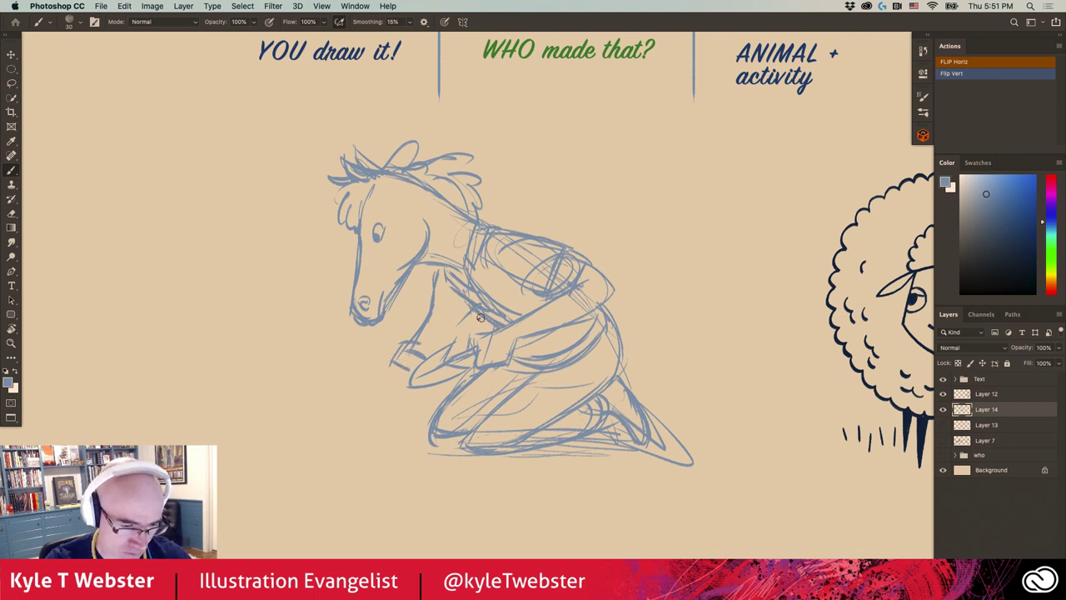
drag(440, 289, 480, 315)
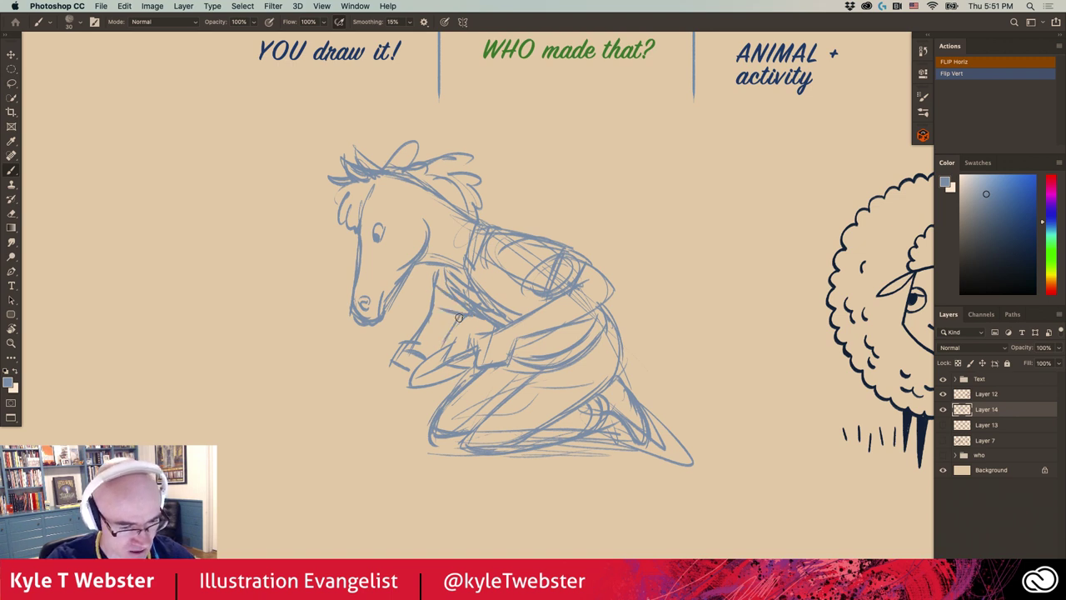
mouse_move(394, 371)
mouse_down()
mouse_move(356, 409)
mouse_move(369, 414)
mouse_move(334, 398)
mouse_move(327, 423)
mouse_move(306, 427)
mouse_move(278, 358)
mouse_move(260, 392)
mouse_move(307, 375)
mouse_up()
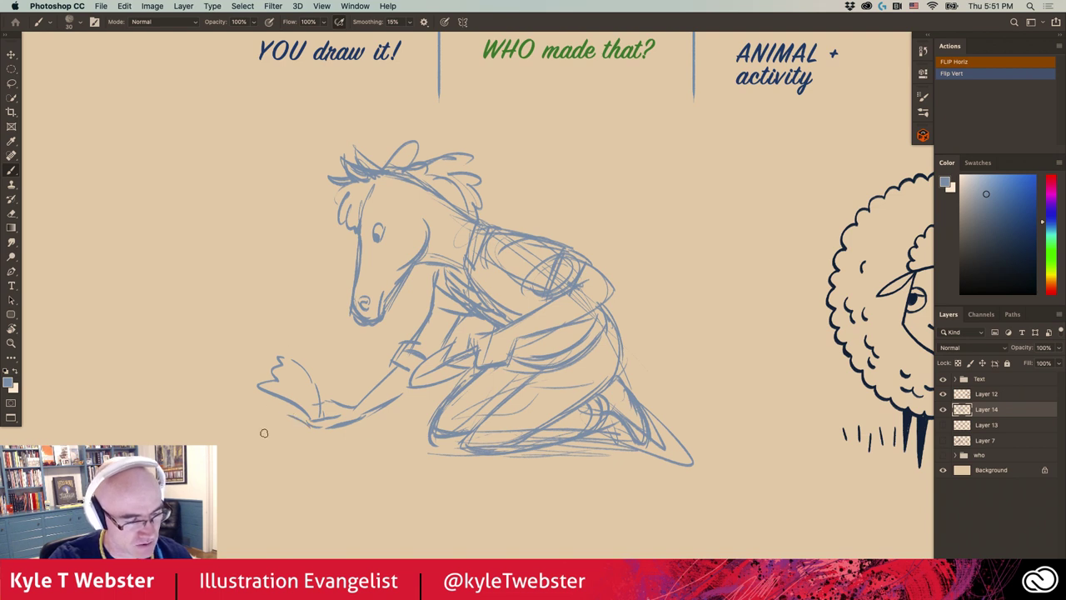
mouse_move(272, 442)
mouse_down()
mouse_move(320, 435)
mouse_move(270, 452)
mouse_move(228, 414)
mouse_move(242, 453)
mouse_move(265, 475)
mouse_move(281, 463)
mouse_up()
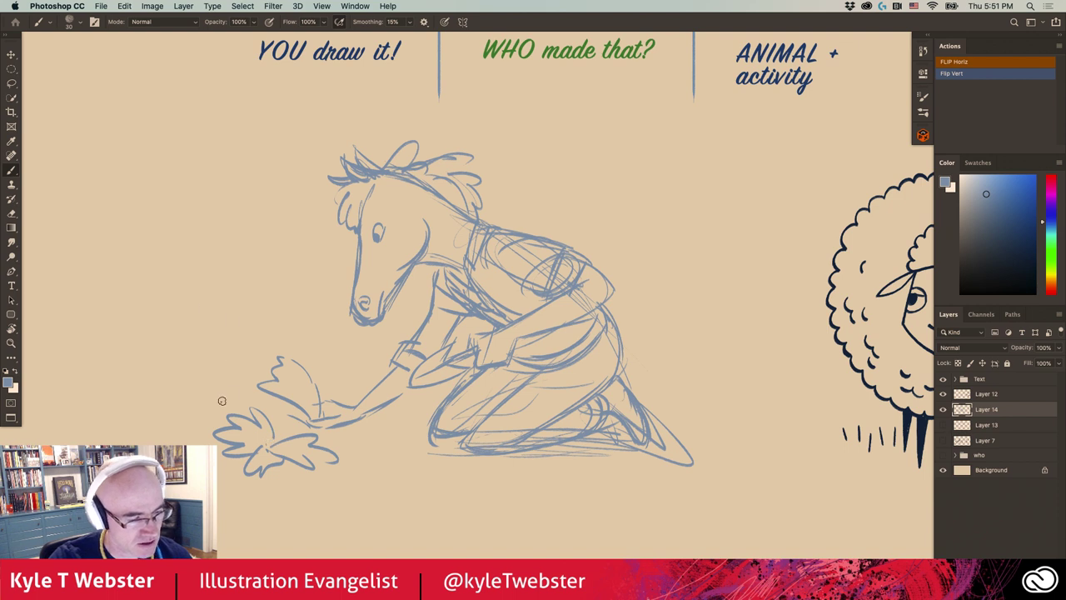
- Add grass blades at lower left plus a tall-stemmed flower, tulip bloom and leaves
mouse_move(204, 426)
mouse_down()
mouse_move(215, 377)
mouse_move(196, 378)
mouse_up()
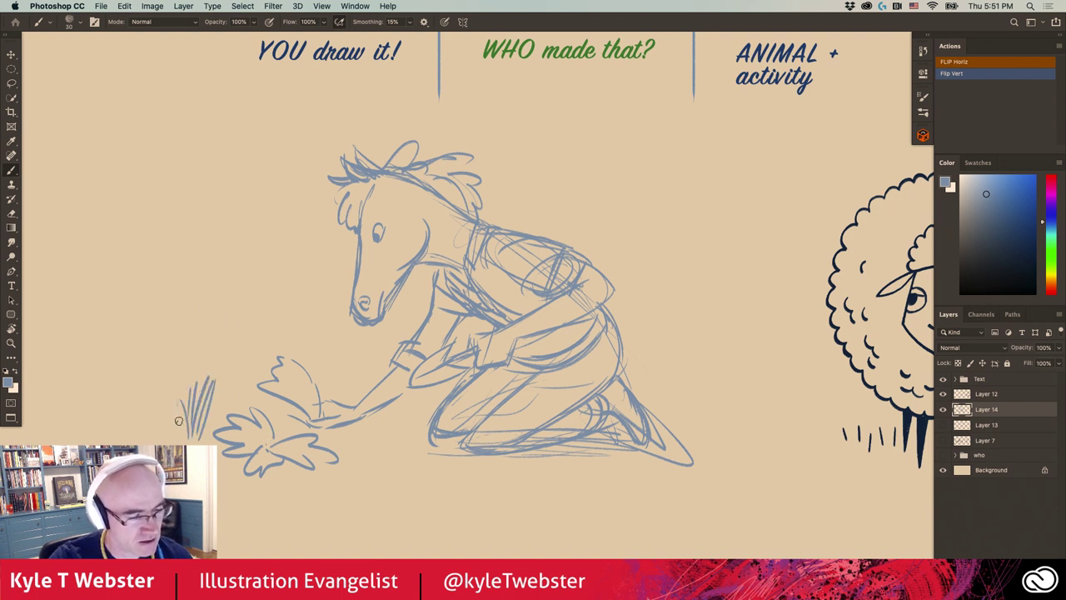
mouse_move(180, 440)
mouse_down()
mouse_move(185, 410)
mouse_move(255, 345)
mouse_up()
drag(236, 410, 250, 350)
mouse_move(240, 388)
mouse_down()
mouse_move(226, 333)
mouse_move(284, 335)
mouse_move(272, 305)
mouse_move(246, 313)
mouse_up()
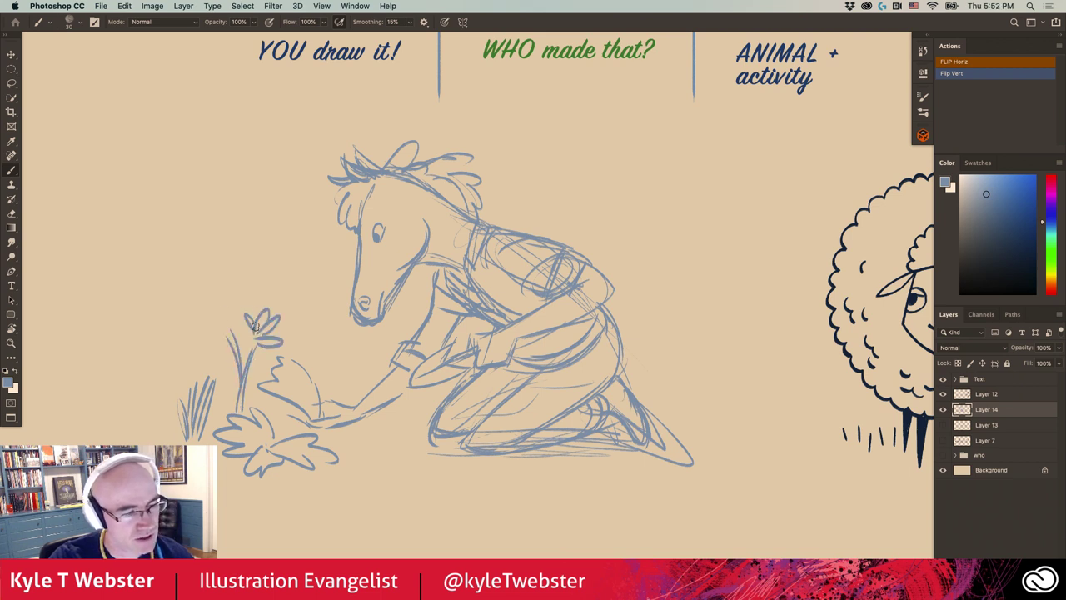
mouse_move(230, 355)
mouse_down()
mouse_move(206, 358)
mouse_move(227, 285)
mouse_move(241, 272)
mouse_up()
drag(278, 336, 300, 331)
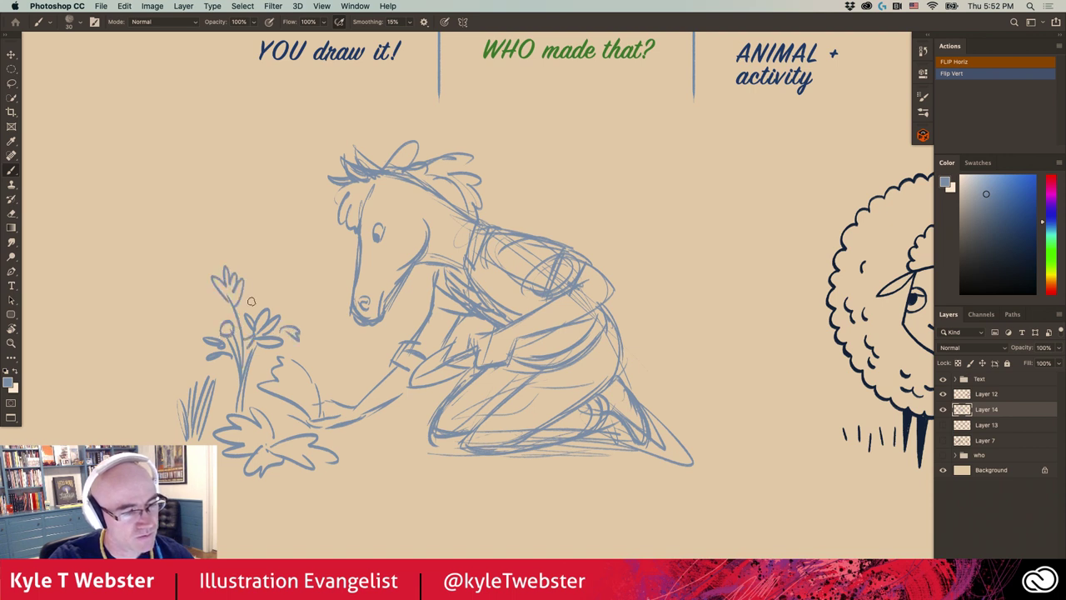
drag(250, 303, 272, 295)
- Add arched grass, ground marks, a grass tick by the back foot, and a curled tail
mouse_move(170, 365)
mouse_down()
mouse_move(188, 375)
mouse_move(166, 380)
mouse_up()
drag(147, 387, 160, 391)
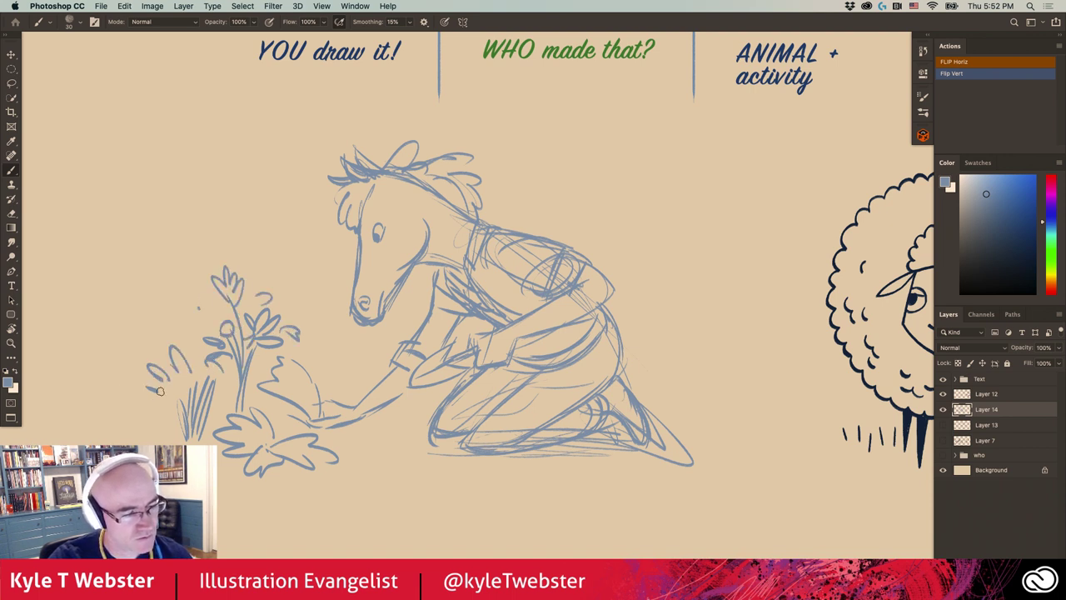
mouse_move(350, 450)
mouse_down()
mouse_move(402, 455)
mouse_move(378, 463)
mouse_move(421, 422)
mouse_up()
drag(685, 435, 704, 439)
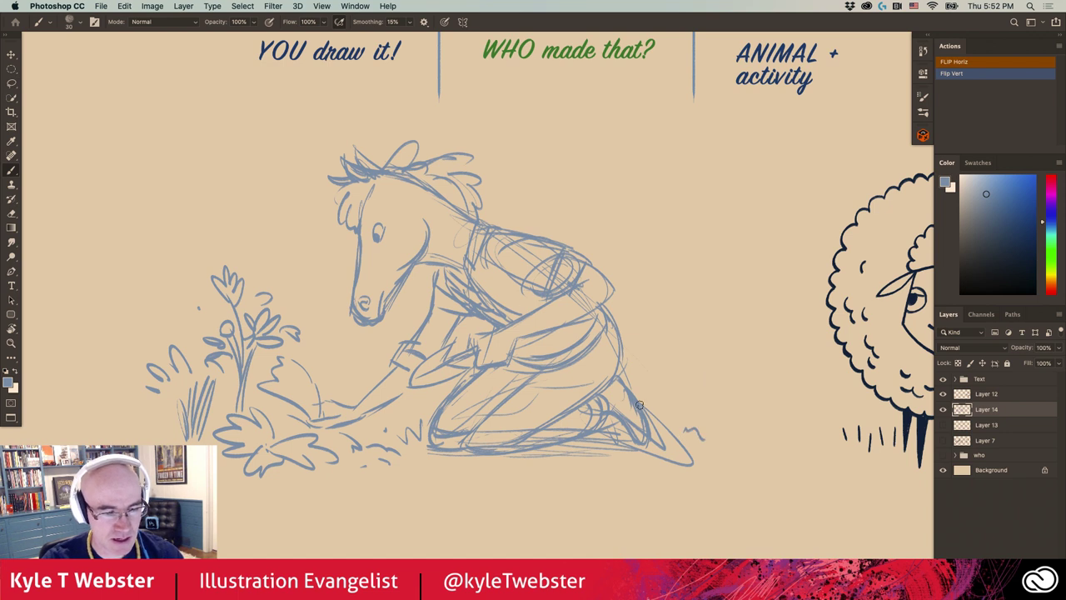
drag(622, 337, 687, 200)
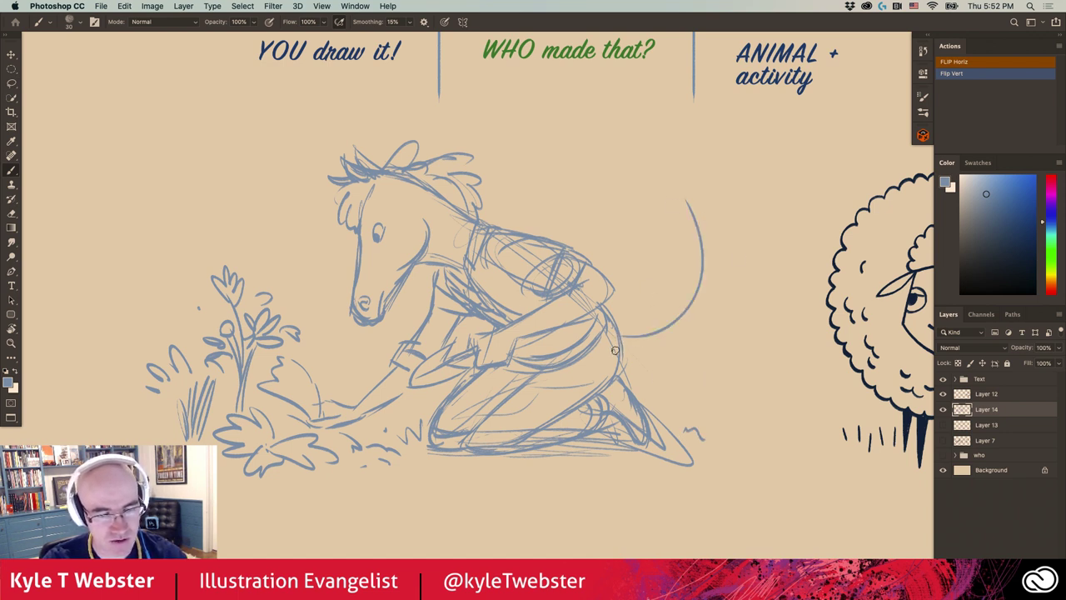
- Sketch a curled tail off the horse's back and a long tapered unicorn horn on its forehead
mouse_move(626, 356)
mouse_down()
mouse_move(740, 283)
mouse_move(701, 216)
mouse_move(641, 329)
mouse_up()
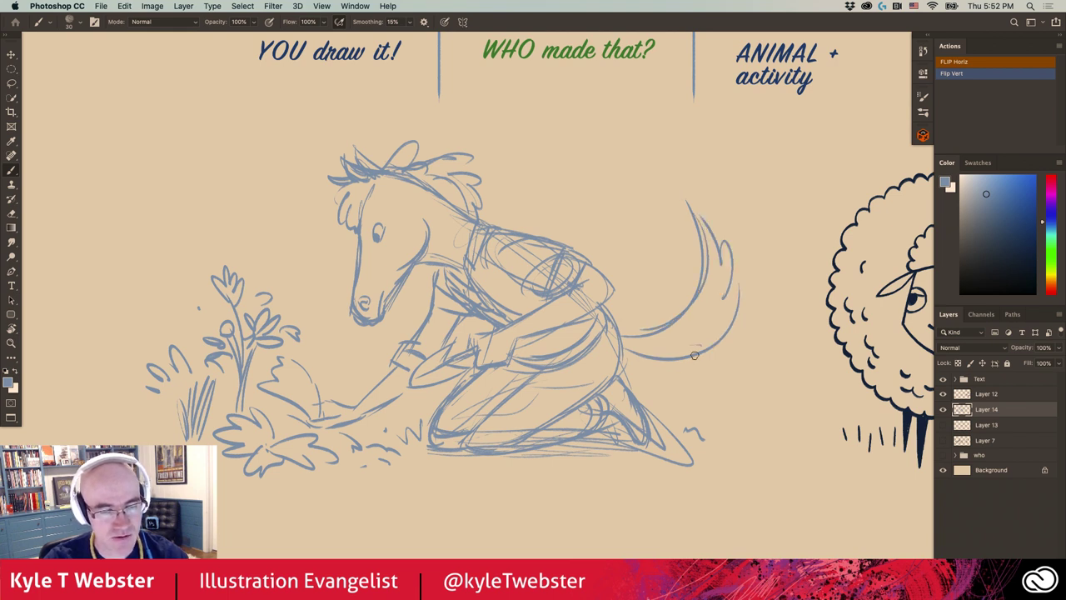
mouse_move(703, 355)
mouse_down()
mouse_move(612, 350)
mouse_move(618, 360)
mouse_up()
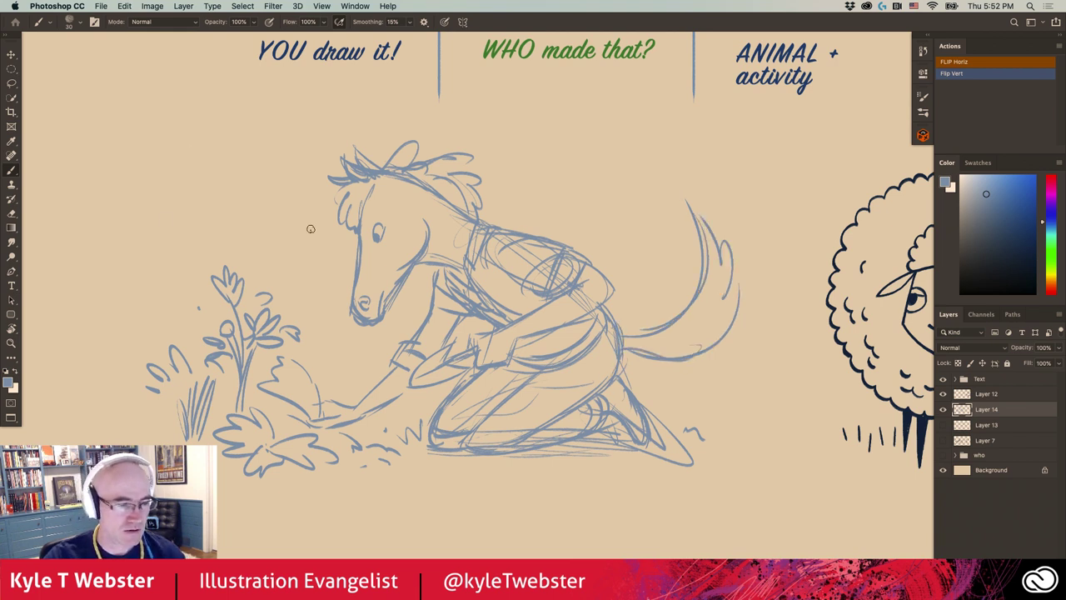
drag(328, 176, 253, 175)
drag(333, 192, 253, 178)
drag(346, 181, 208, 176)
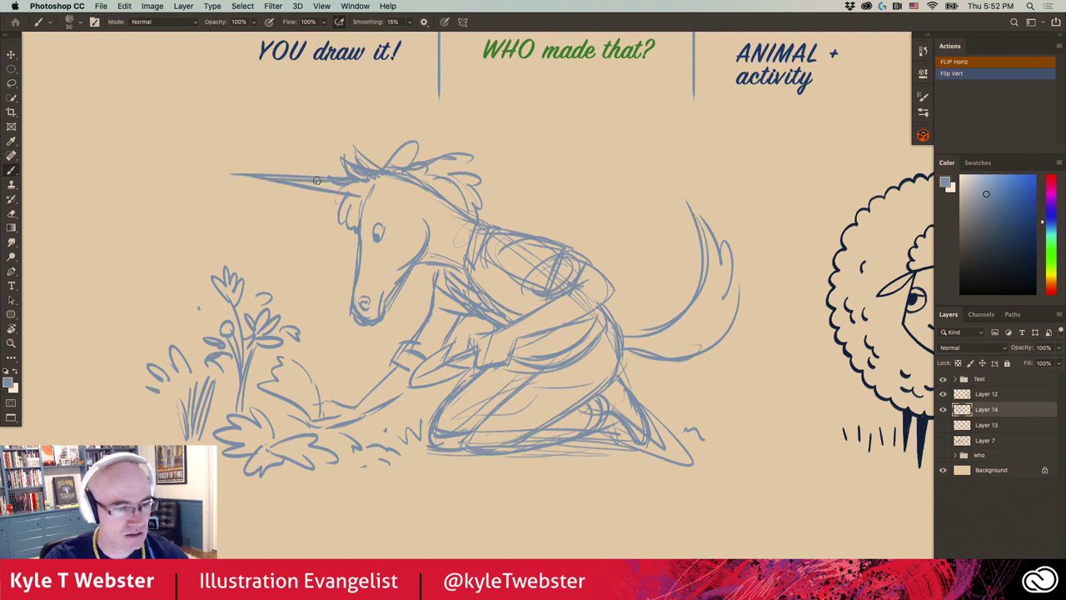
mouse_move(313, 180)
mouse_down()
mouse_move(355, 180)
mouse_move(348, 233)
mouse_move(346, 190)
mouse_move(368, 235)
mouse_up()
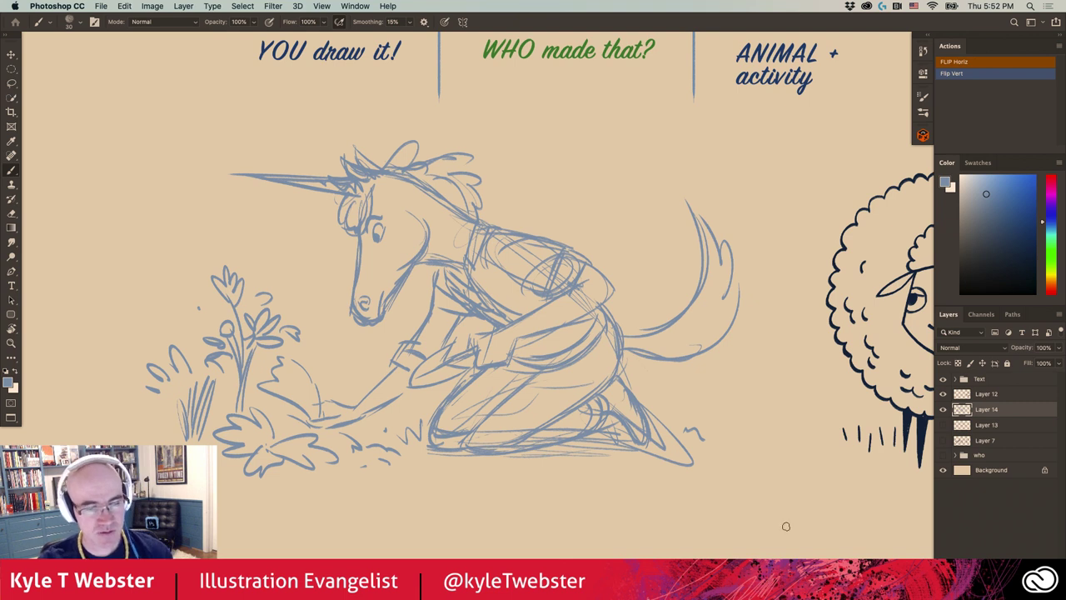
- Fade the sketch layer to 30% opacity, add a new empty layer, and pick dark navy
click(1046, 347)
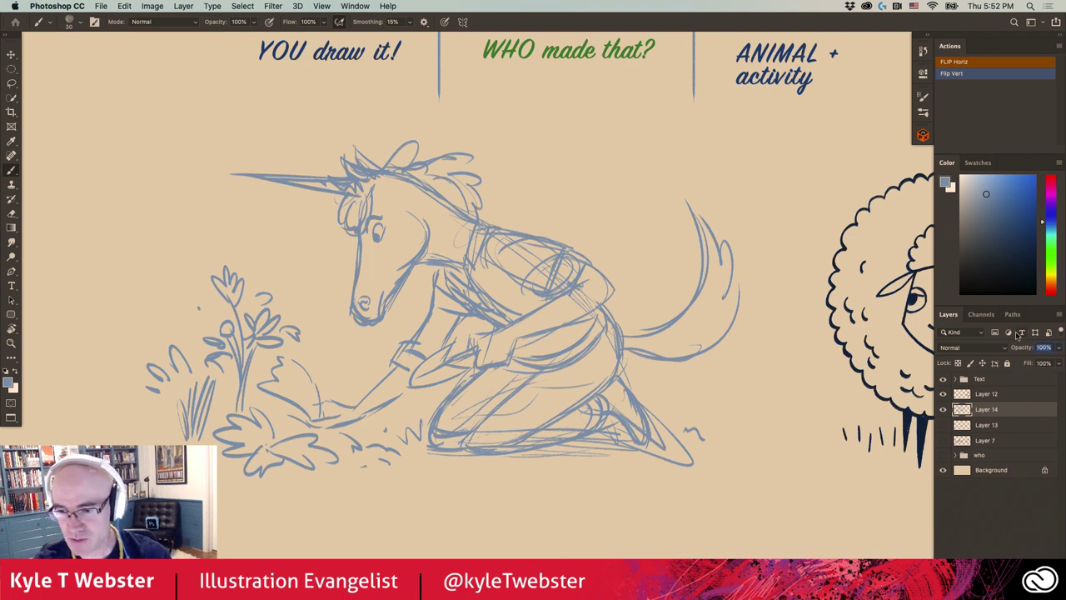
text(30)
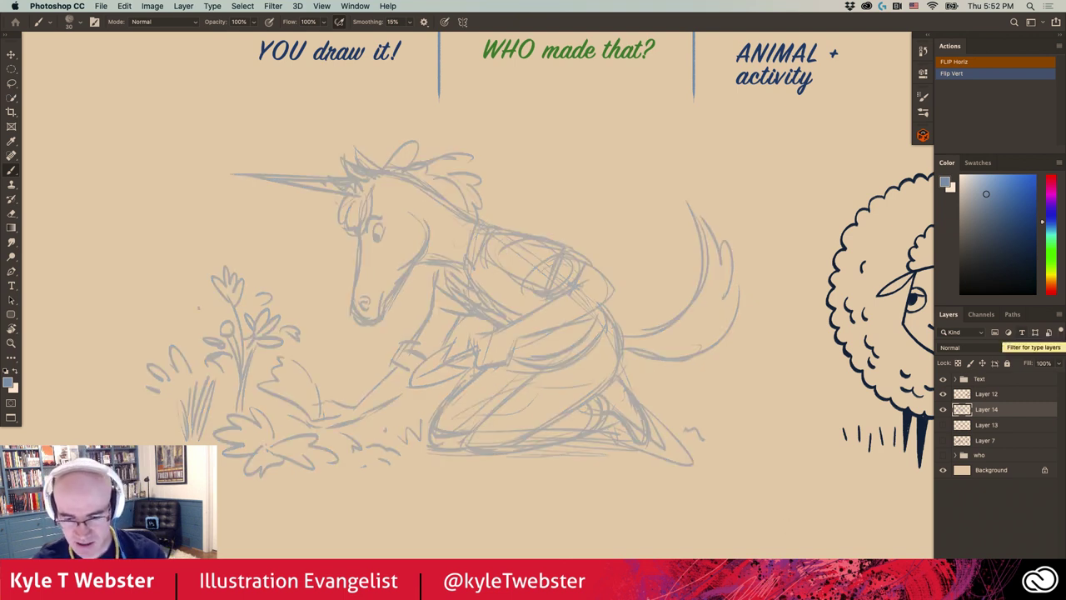
key(ctrl+shift+alt+n)
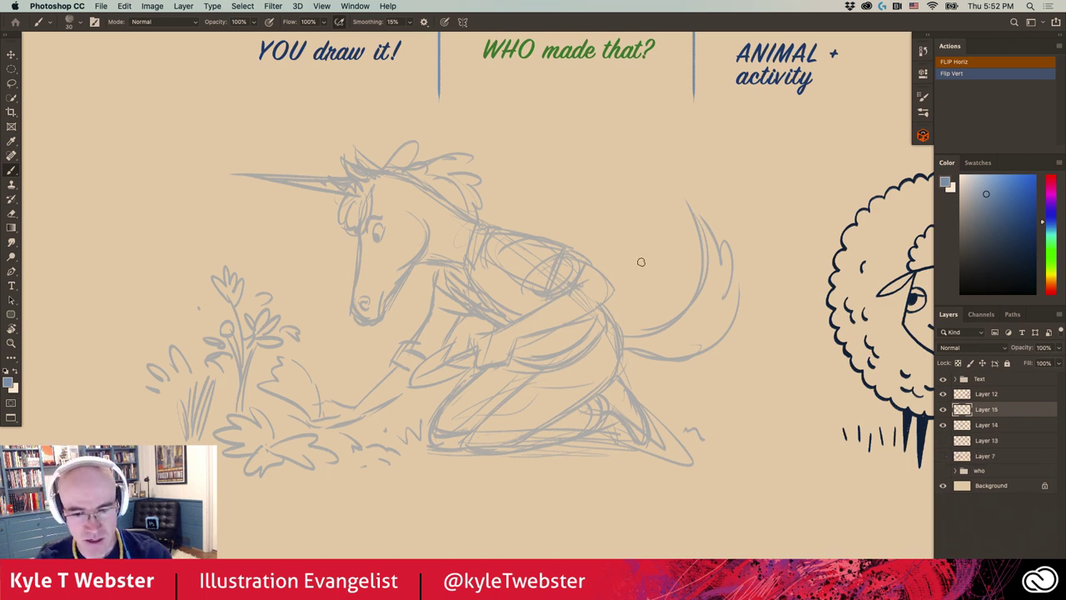
drag(641, 263, 312, 252)
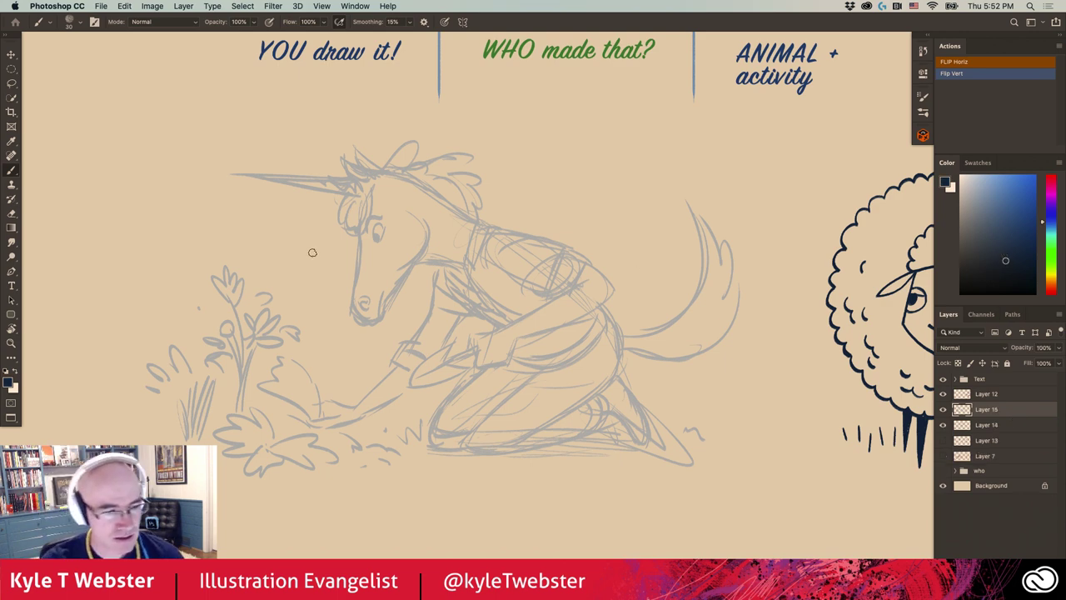
scroll(283, 221, up, 3)
- Ink the unicorn's eye, forelock, face front, nostril curl and muzzle freckles
mouse_move(425, 247)
mouse_down()
mouse_move(444, 240)
mouse_move(429, 251)
mouse_move(433, 215)
mouse_move(416, 230)
mouse_up()
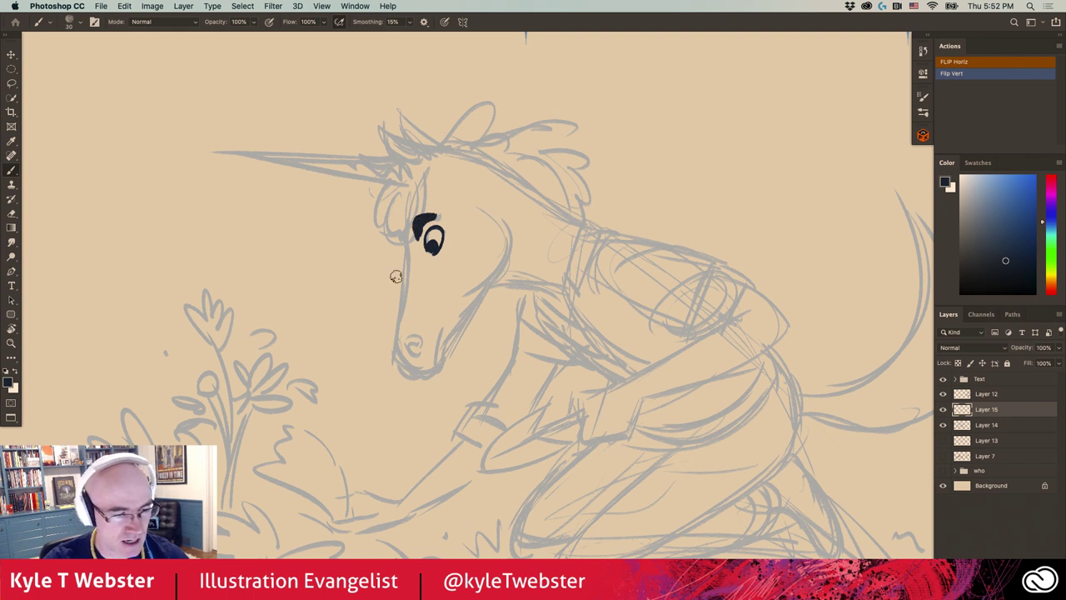
mouse_move(399, 170)
mouse_down()
mouse_move(377, 213)
mouse_move(403, 200)
mouse_move(413, 233)
mouse_move(409, 192)
mouse_move(426, 203)
mouse_up()
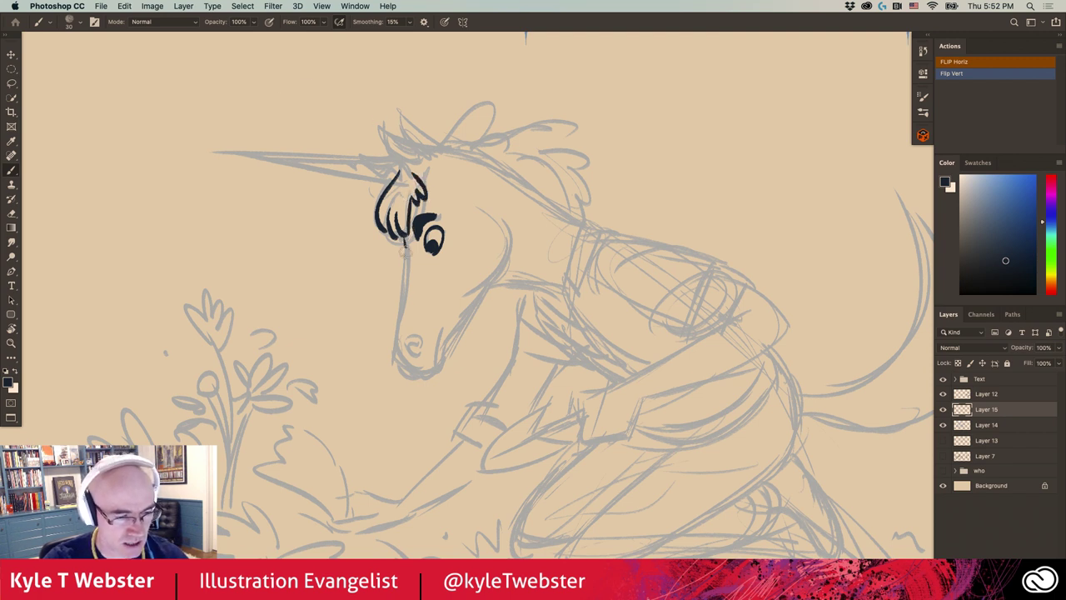
mouse_move(406, 244)
mouse_down()
mouse_move(395, 322)
mouse_move(425, 367)
mouse_move(442, 366)
mouse_move(442, 329)
mouse_move(511, 254)
mouse_move(490, 218)
mouse_up()
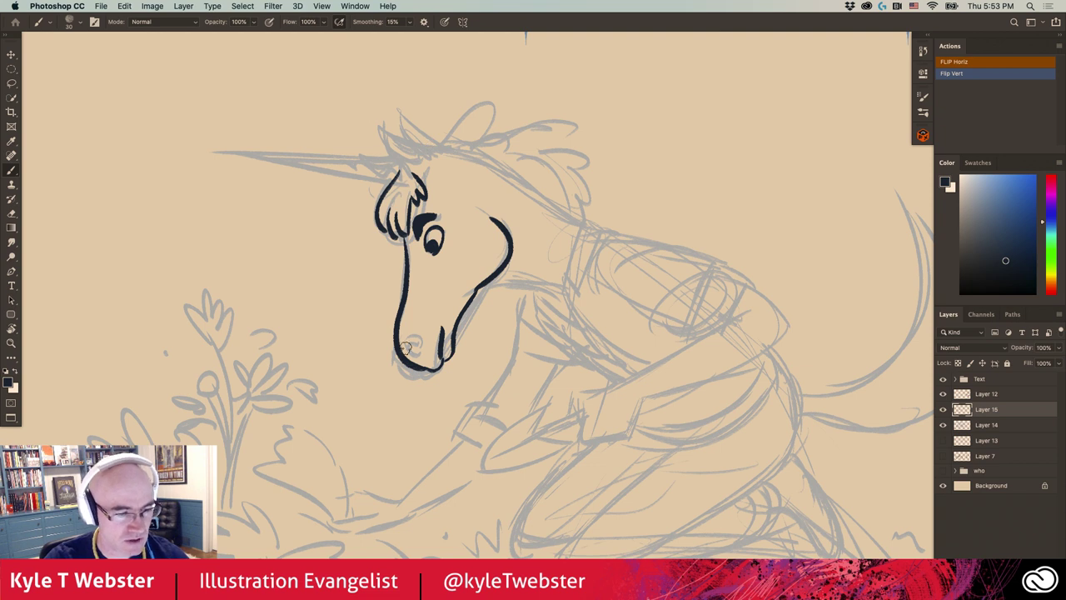
mouse_move(406, 348)
mouse_down()
mouse_move(418, 338)
mouse_move(421, 351)
mouse_up()
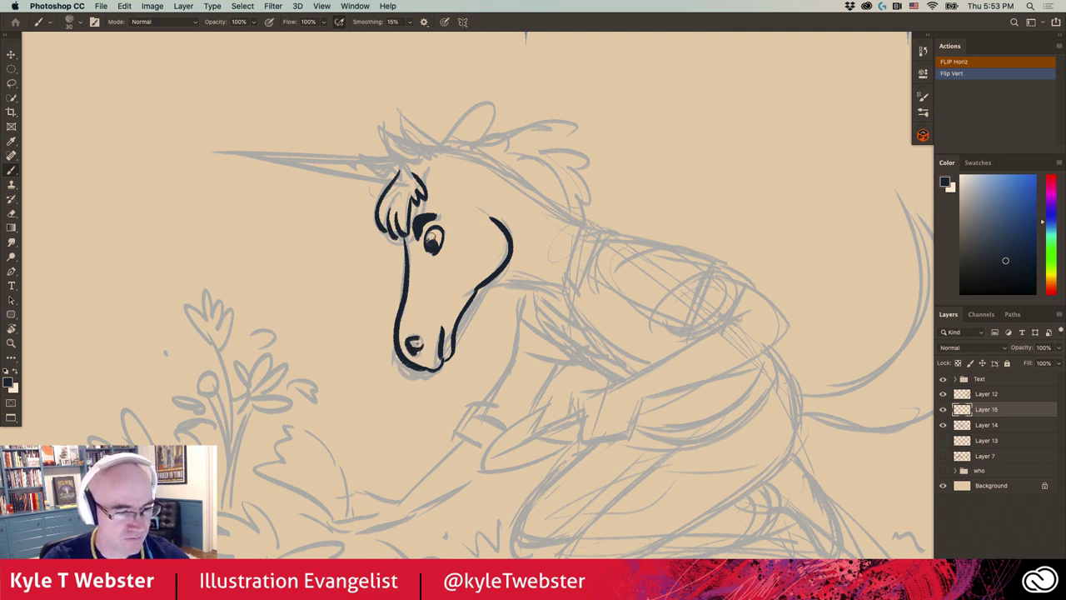
click(413, 317)
click(412, 323)
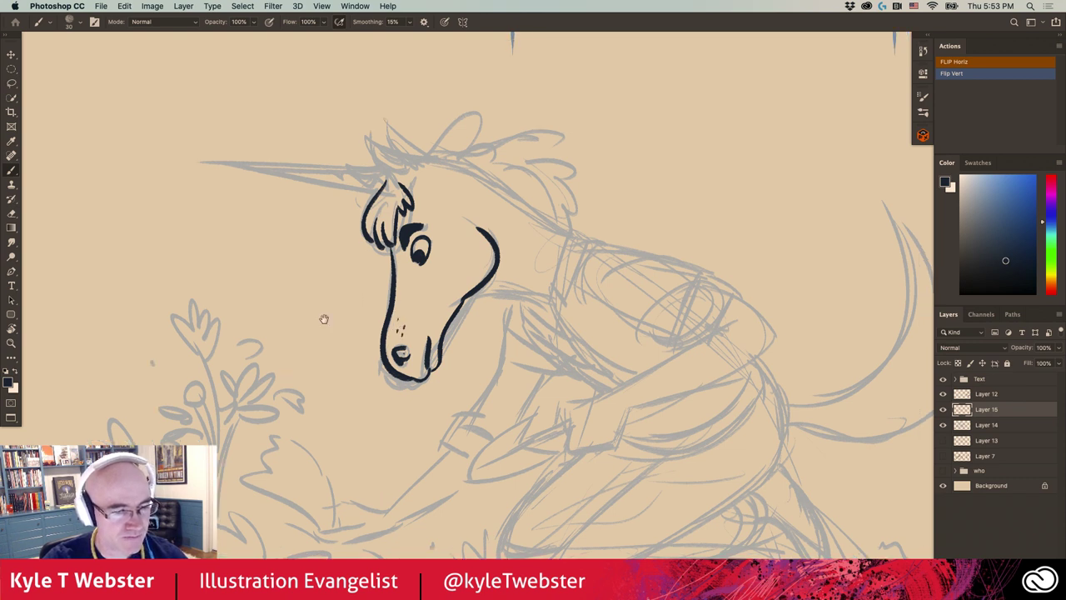
drag(414, 300, 360, 329)
- Ink the head top, the horn's upper and lower edges, and its spiral ridge hatches
mouse_move(386, 184)
mouse_down()
mouse_move(307, 170)
mouse_move(371, 196)
mouse_move(322, 175)
mouse_up()
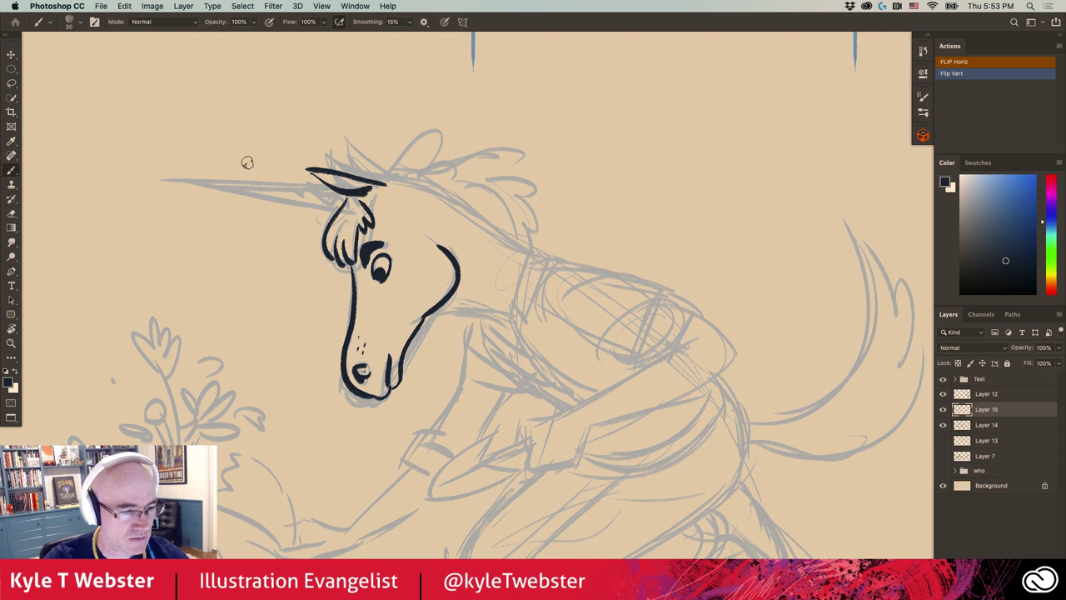
drag(208, 204, 376, 218)
drag(491, 200, 354, 204)
drag(503, 224, 358, 207)
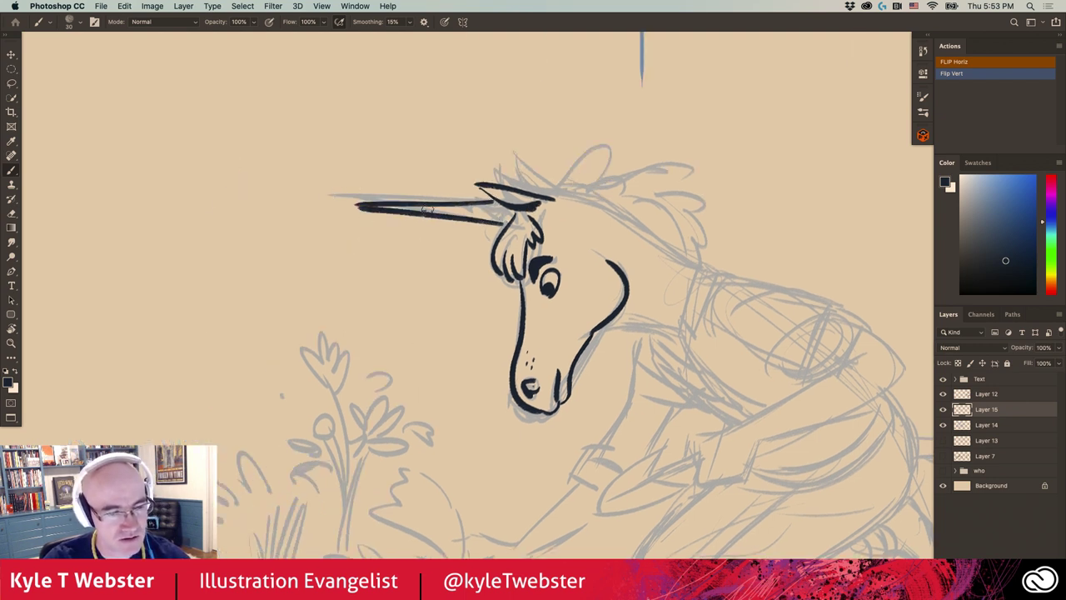
drag(441, 209, 491, 218)
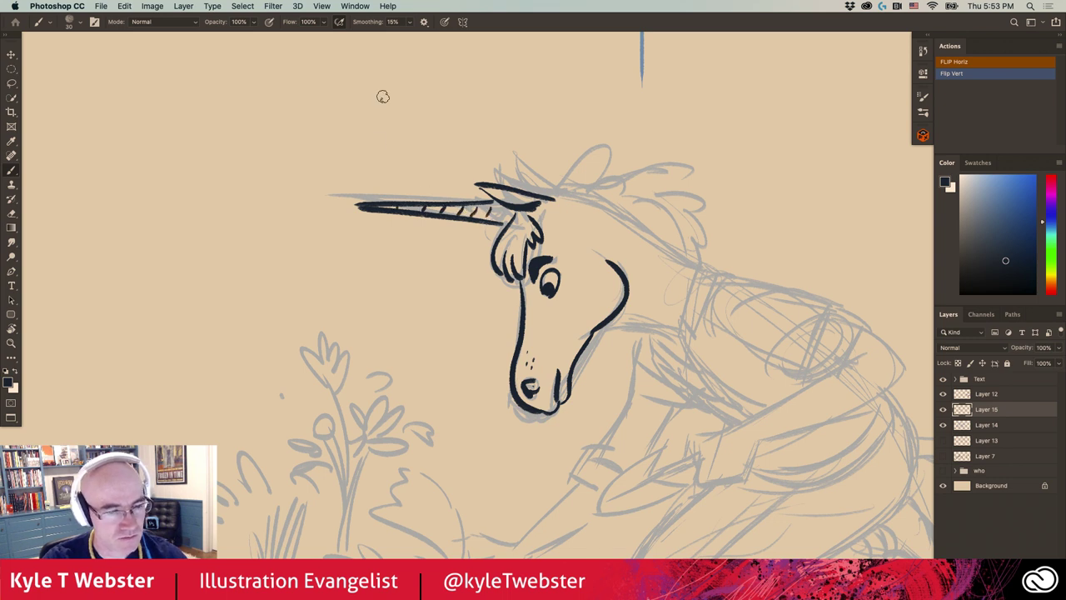
scroll(487, 199, right, 3)
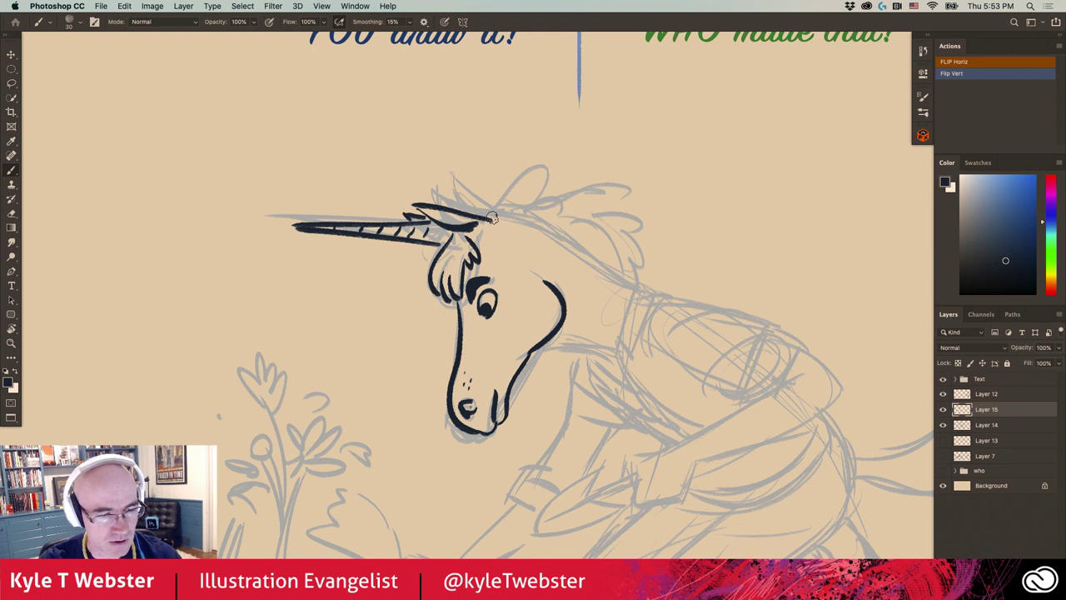
- Ink the zigzag mane, head arch, shirt collar and neck, redoing the under-jaw stroke
mouse_move(493, 218)
mouse_down()
mouse_move(528, 236)
mouse_move(533, 254)
mouse_move(596, 266)
mouse_up()
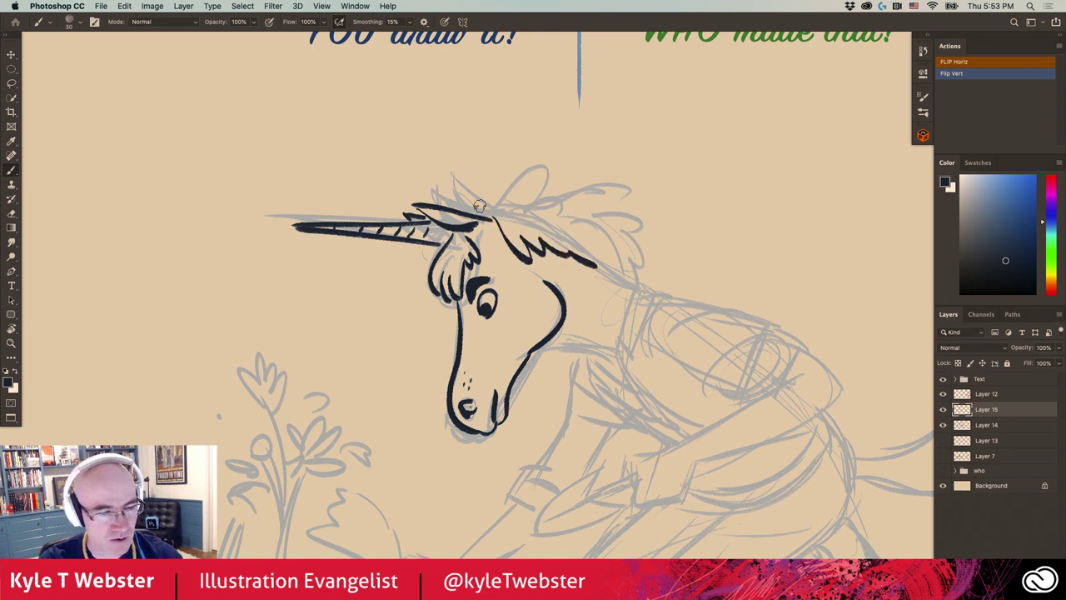
drag(468, 219, 518, 219)
mouse_move(503, 208)
mouse_down()
mouse_move(608, 197)
mouse_move(623, 219)
mouse_move(610, 255)
mouse_move(632, 265)
mouse_move(498, 259)
mouse_move(523, 275)
mouse_move(502, 341)
mouse_up()
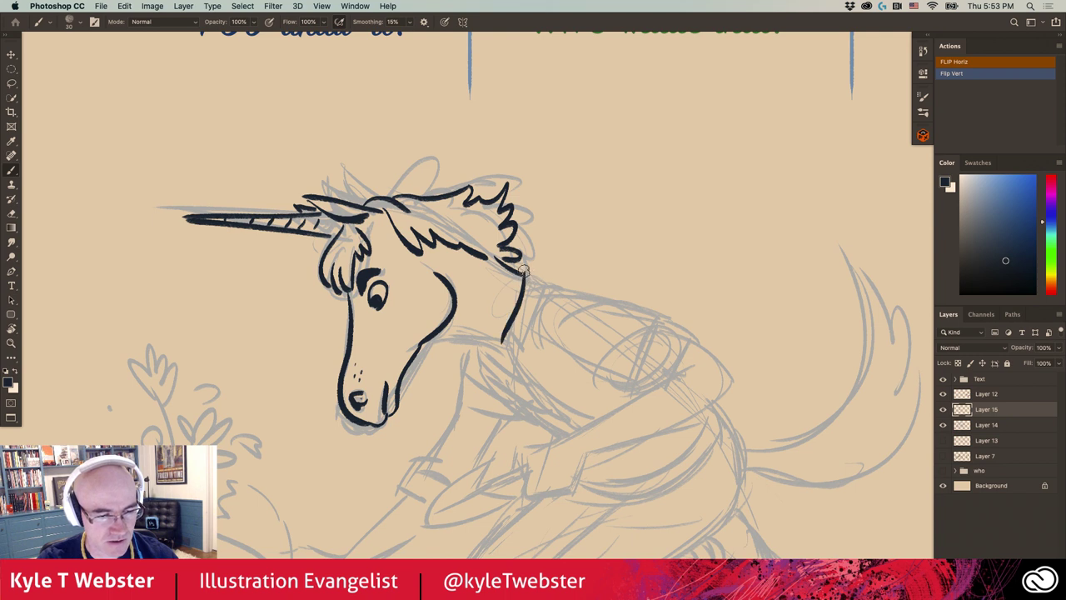
mouse_move(523, 271)
mouse_down()
mouse_move(548, 285)
mouse_move(533, 359)
mouse_move(510, 338)
mouse_move(537, 403)
mouse_move(572, 429)
mouse_up()
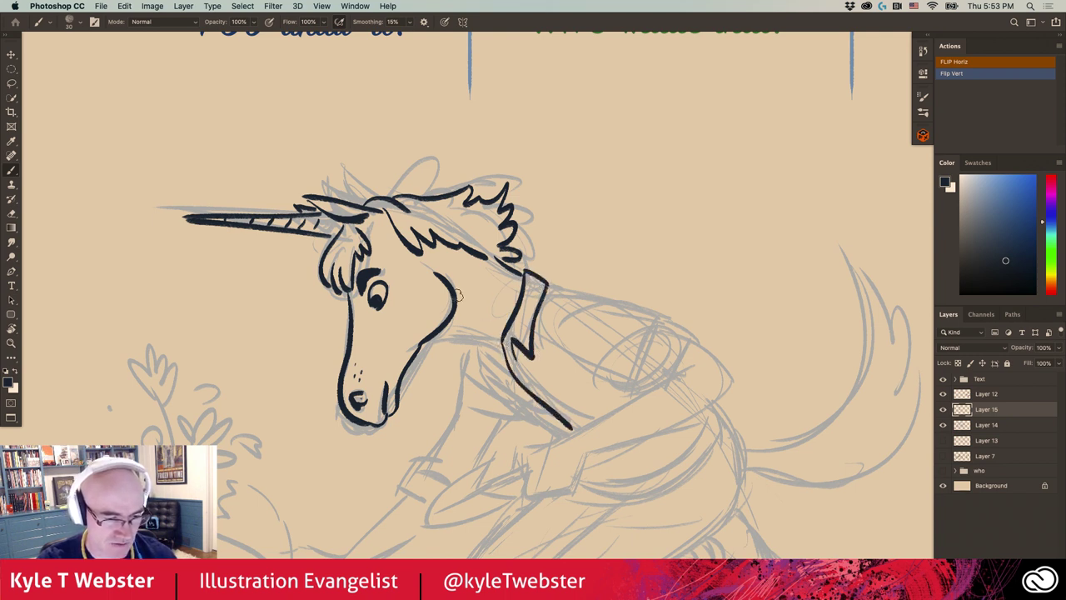
drag(523, 388, 480, 360)
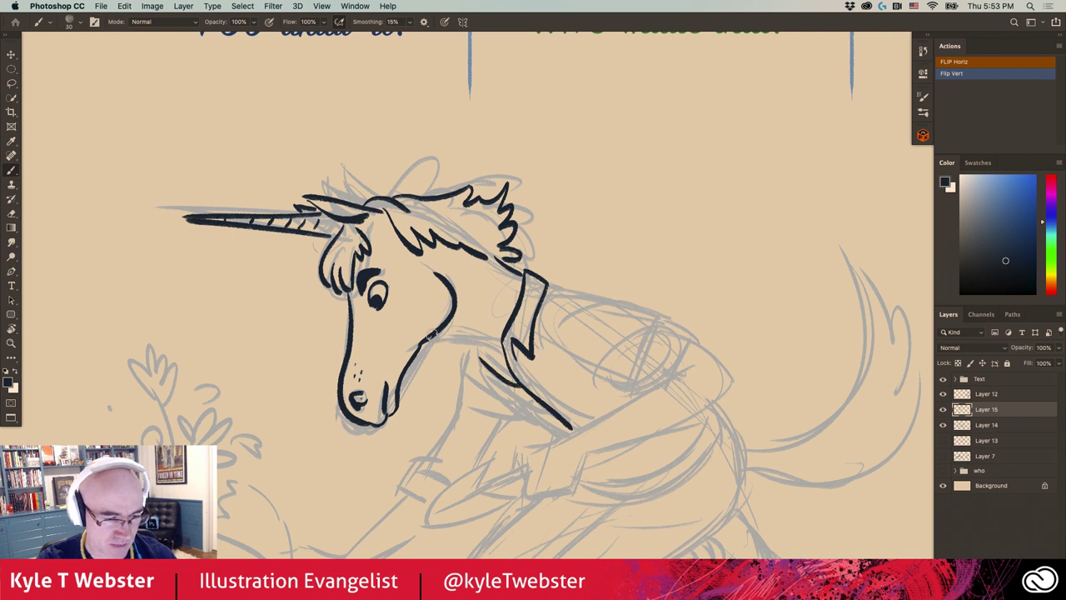
mouse_move(431, 336)
mouse_down()
mouse_move(498, 356)
mouse_move(424, 342)
mouse_up()
key(super+z)
mouse_move(473, 300)
mouse_down()
mouse_move(498, 330)
mouse_move(489, 380)
mouse_move(440, 450)
mouse_up()
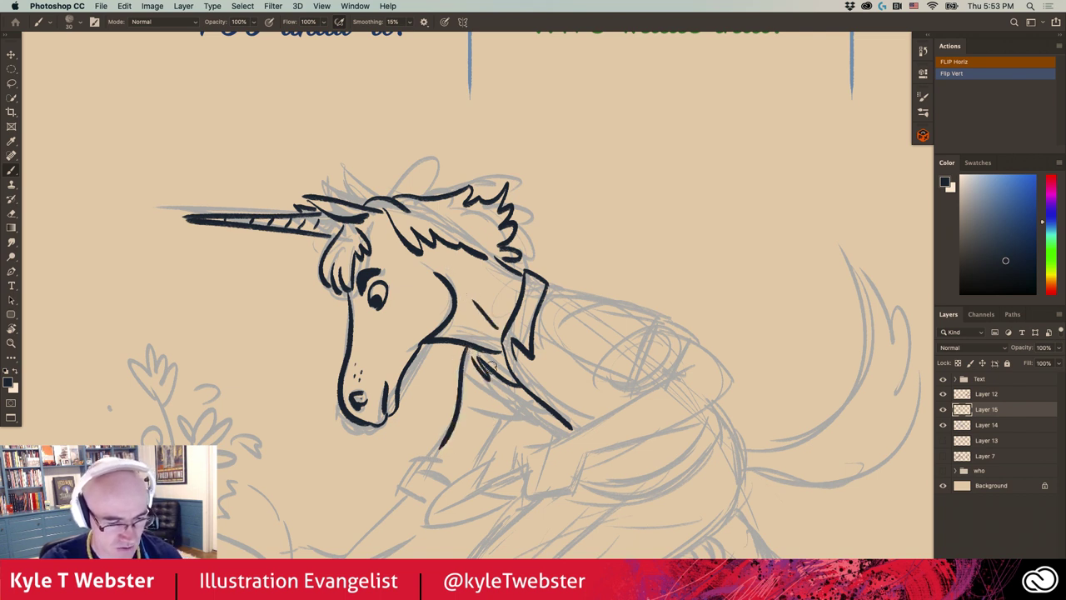
- Ink the chest, cuffed foreleg and hoof, trowel blade, gripping hand and long arm line
mouse_move(558, 437)
mouse_down()
mouse_move(509, 408)
mouse_move(515, 416)
mouse_move(474, 464)
mouse_move(479, 355)
mouse_move(463, 358)
mouse_move(440, 399)
mouse_move(463, 405)
mouse_up()
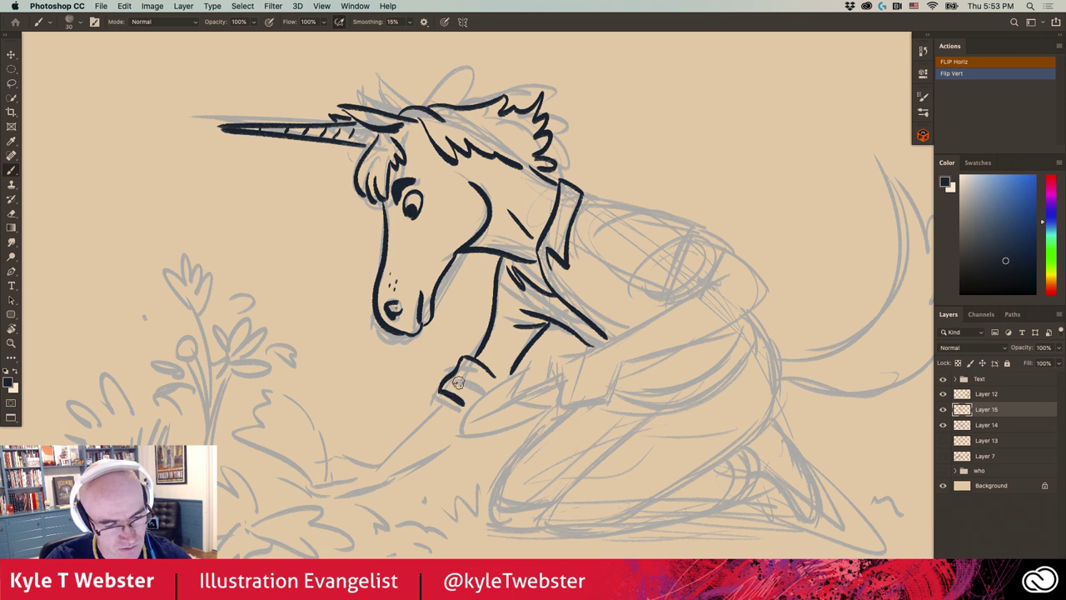
drag(454, 365, 473, 388)
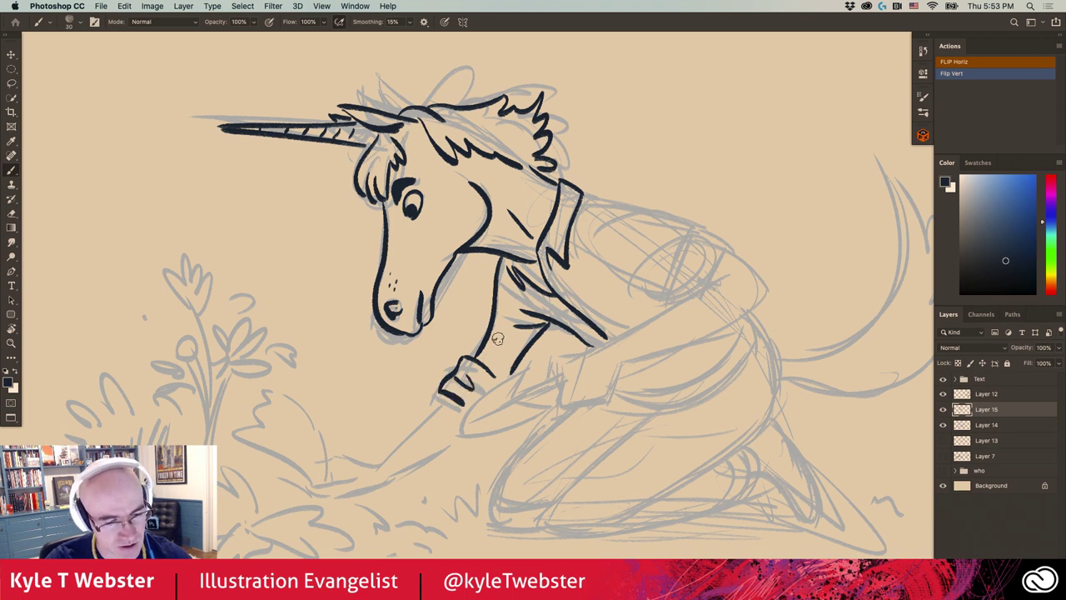
mouse_move(523, 372)
mouse_down()
mouse_move(463, 432)
mouse_move(538, 416)
mouse_up()
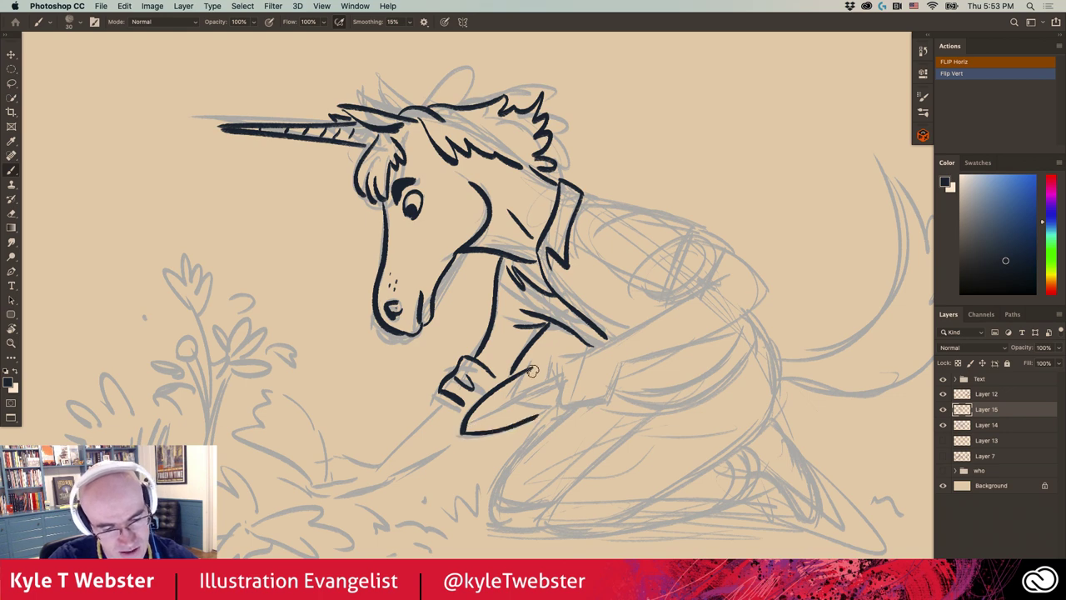
mouse_move(532, 371)
mouse_down()
mouse_move(521, 394)
mouse_move(543, 410)
mouse_move(508, 408)
mouse_up()
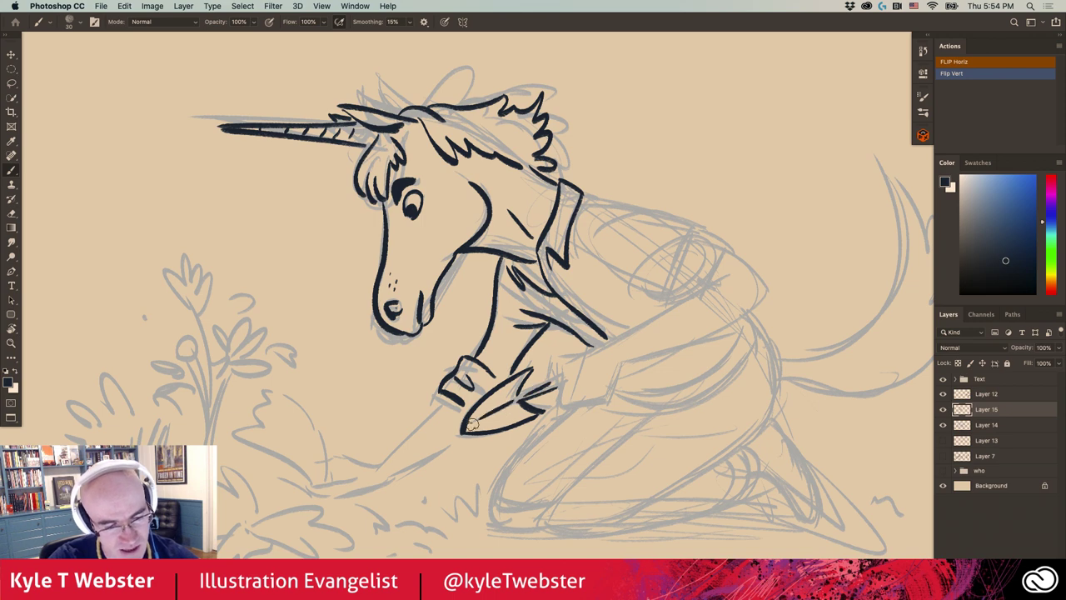
mouse_move(558, 379)
mouse_down()
mouse_move(560, 408)
mouse_move(598, 398)
mouse_up()
mouse_move(577, 358)
mouse_down()
mouse_move(550, 377)
mouse_move(698, 292)
mouse_up()
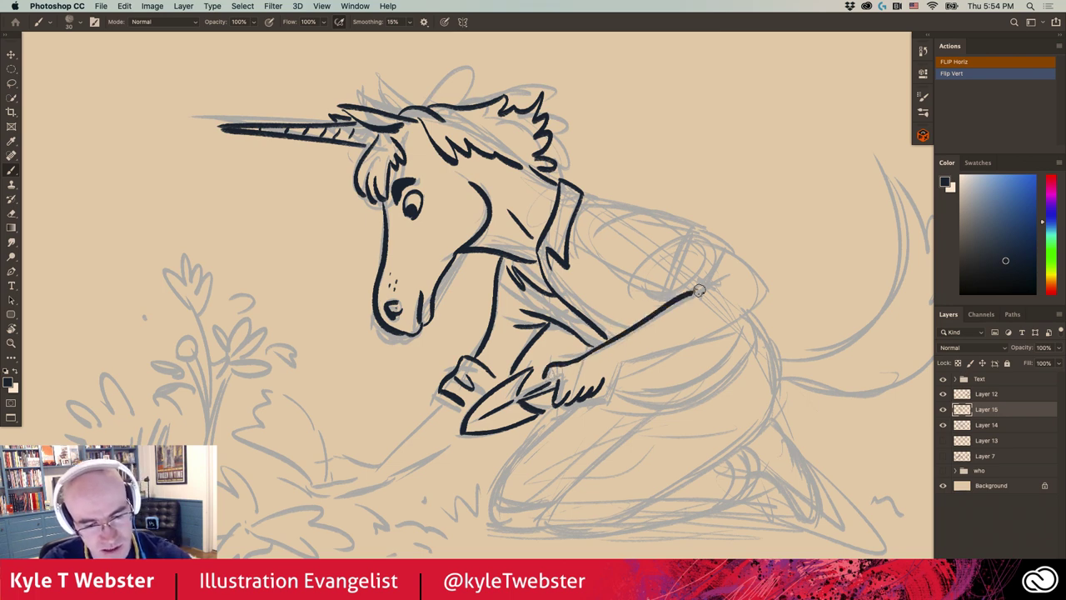
mouse_move(609, 363)
mouse_down()
mouse_move(703, 330)
mouse_move(758, 290)
mouse_move(723, 268)
mouse_move(681, 301)
mouse_up()
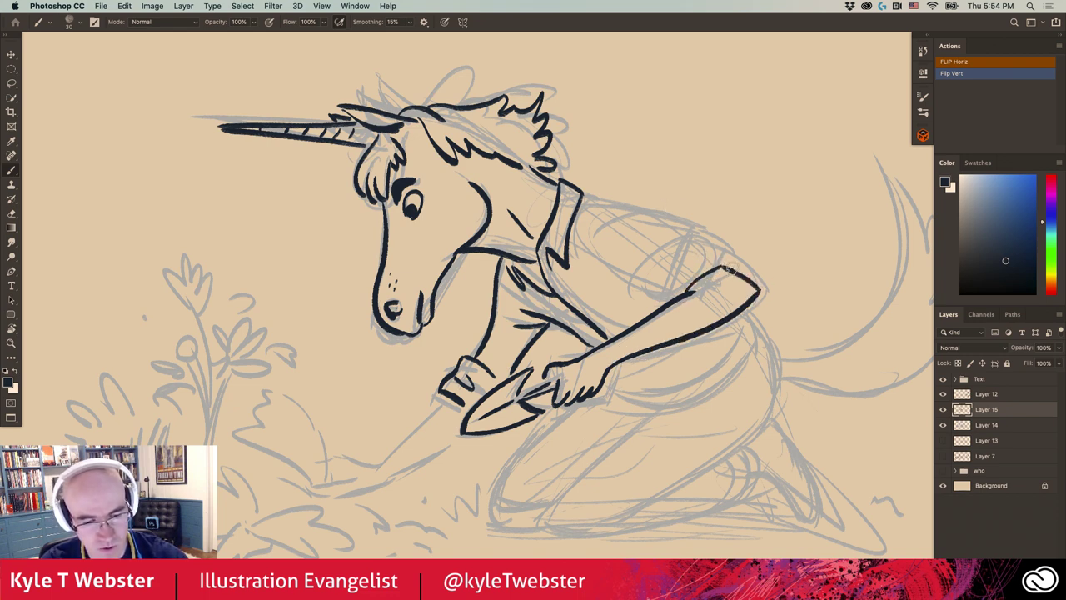
- Ink the rolled sleeve cuff and folds, the shoulder line from the collar, and shirt lines
mouse_move(729, 270)
mouse_down()
mouse_move(713, 241)
mouse_move(664, 296)
mouse_up()
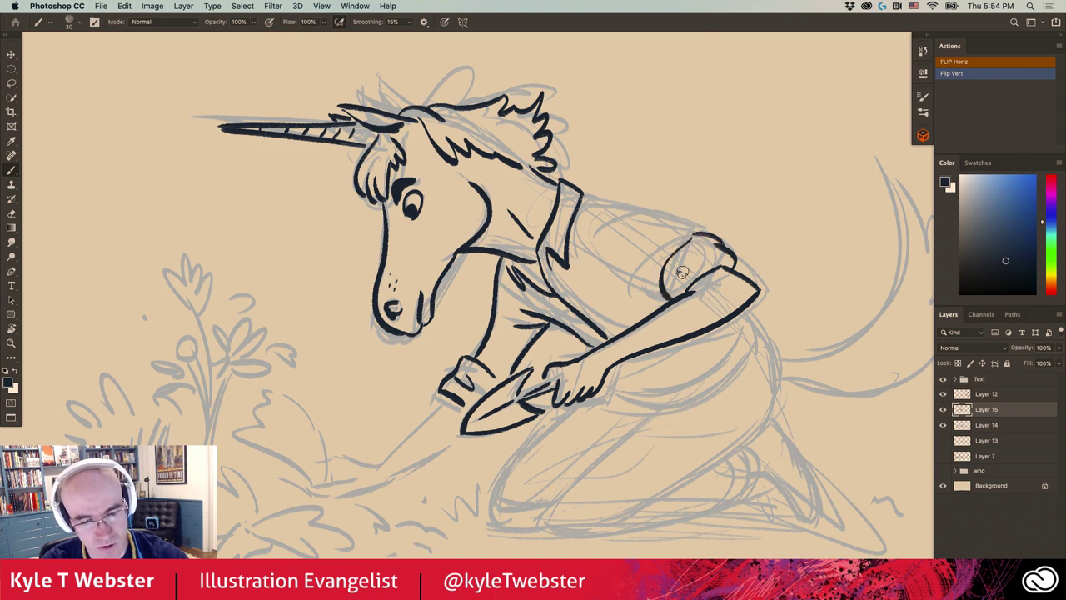
drag(712, 251, 679, 288)
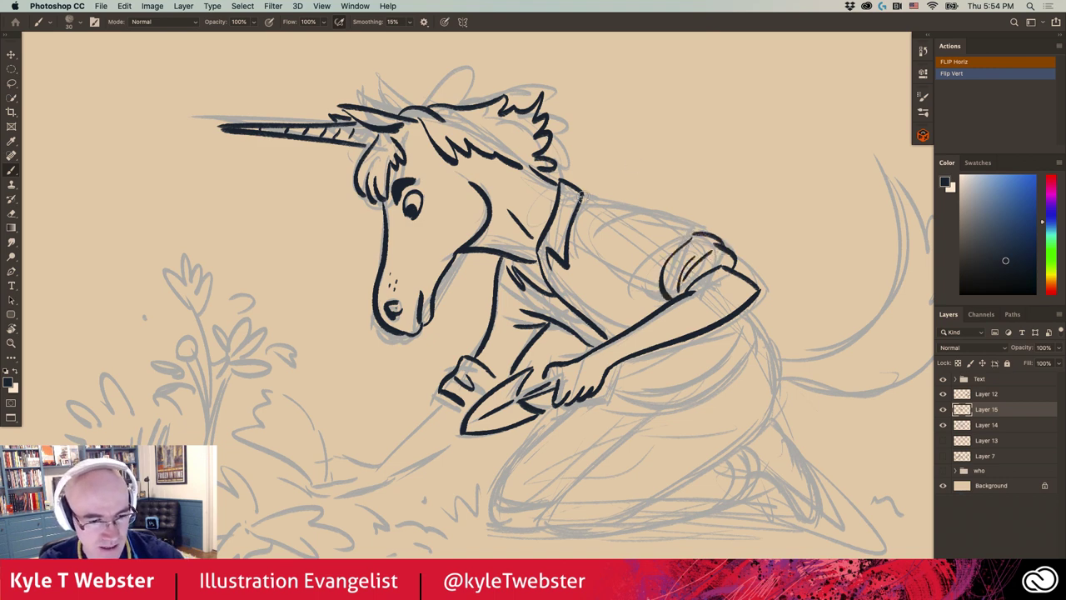
drag(583, 196, 691, 233)
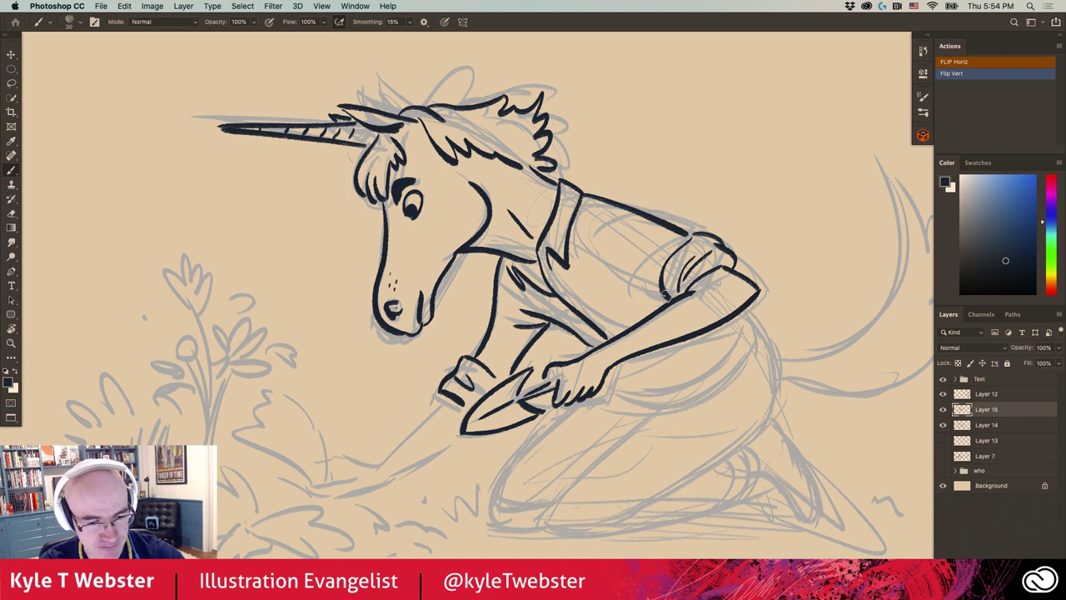
mouse_move(666, 296)
mouse_down()
mouse_move(593, 251)
mouse_move(632, 277)
mouse_up()
drag(587, 231, 607, 276)
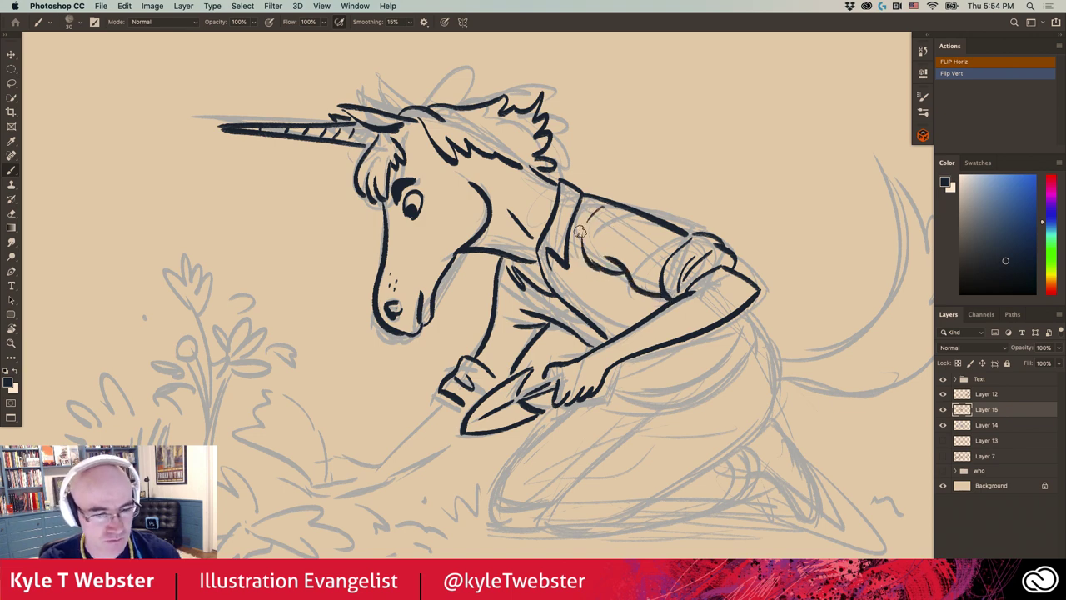
- Ink the parallel lines reaching down to the ground and the curve near the trowel blade
scroll(517, 301, down, 3)
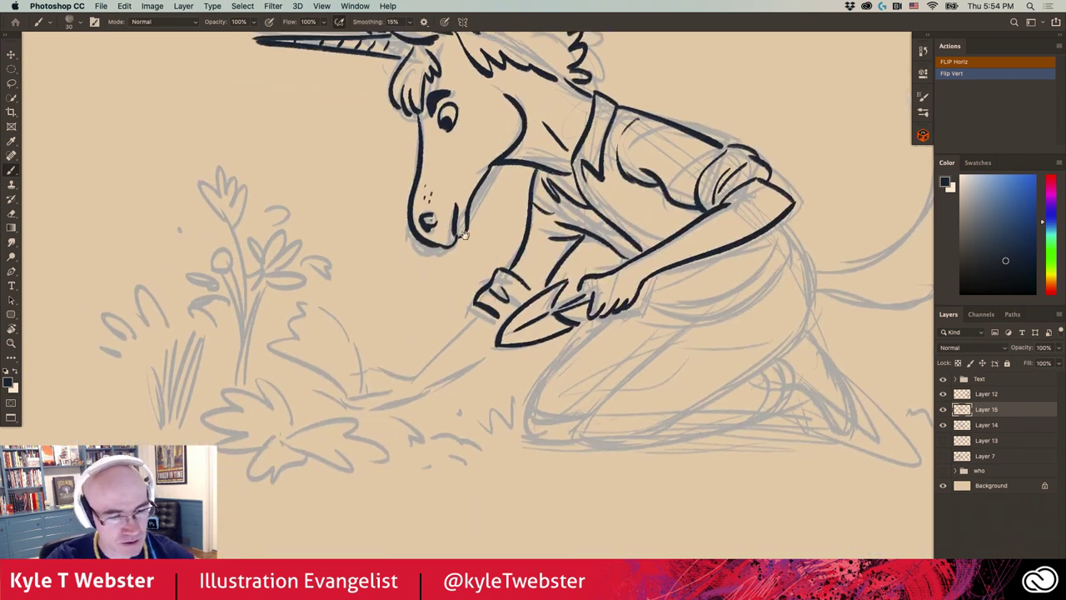
scroll(508, 312, left, 3)
drag(502, 319, 440, 391)
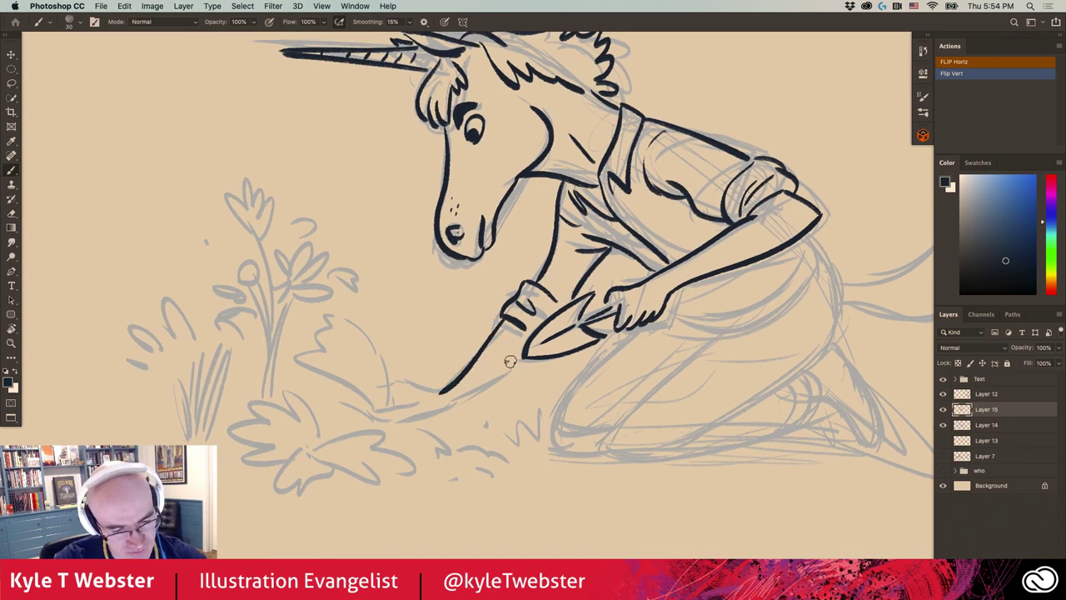
drag(521, 354, 451, 406)
scroll(466, 350, left, 3)
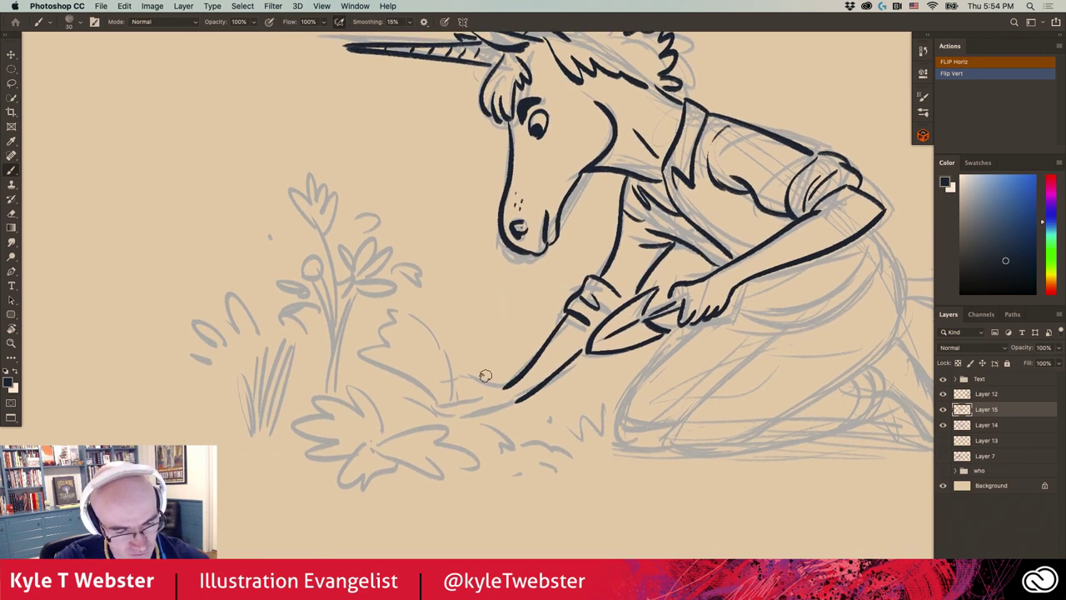
mouse_move(528, 392)
mouse_down()
mouse_move(482, 418)
mouse_move(440, 410)
mouse_up()
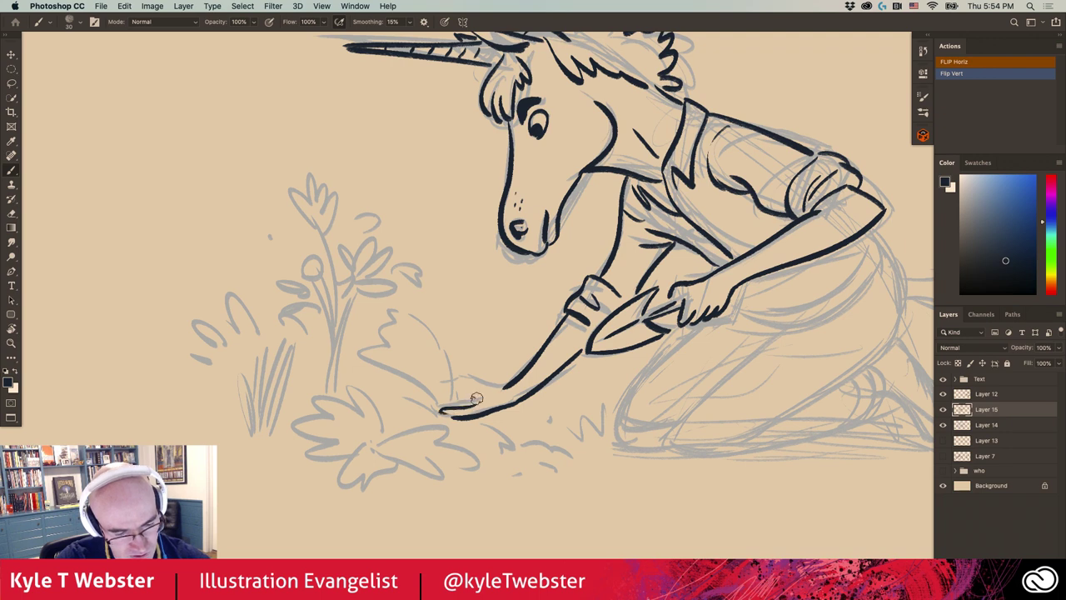
mouse_move(504, 388)
mouse_down()
mouse_move(452, 379)
mouse_move(390, 317)
mouse_move(366, 338)
mouse_move(416, 385)
mouse_move(383, 388)
mouse_move(446, 405)
mouse_move(397, 333)
mouse_up()
- Ink the leafy plant cluster at the reaching tip and a curved stem to its left
drag(327, 356, 363, 331)
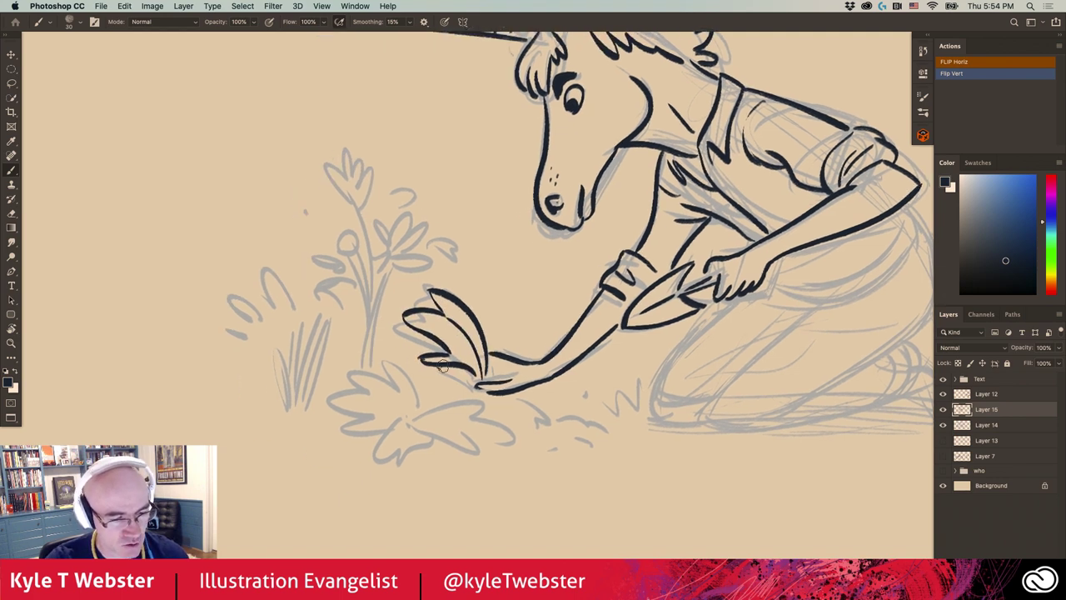
mouse_move(523, 400)
mouse_down()
mouse_move(501, 397)
mouse_move(533, 422)
mouse_move(503, 435)
mouse_move(483, 396)
mouse_move(463, 430)
mouse_up()
mouse_move(456, 388)
mouse_down()
mouse_move(468, 435)
mouse_move(442, 454)
mouse_move(411, 450)
mouse_up()
mouse_move(333, 369)
mouse_down()
mouse_move(411, 380)
mouse_move(461, 418)
mouse_move(393, 391)
mouse_move(431, 428)
mouse_move(379, 440)
mouse_move(421, 478)
mouse_up()
drag(445, 436, 453, 465)
drag(415, 317, 424, 322)
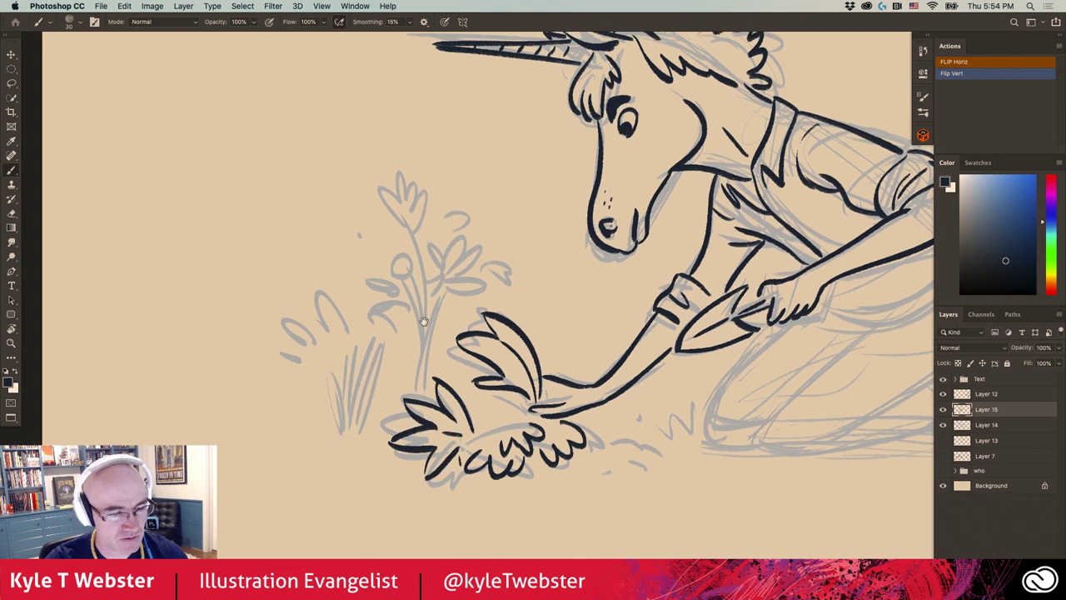
mouse_move(416, 385)
mouse_down()
mouse_move(465, 300)
mouse_move(520, 272)
mouse_move(454, 285)
mouse_move(474, 225)
mouse_move(449, 250)
mouse_move(435, 292)
mouse_up()
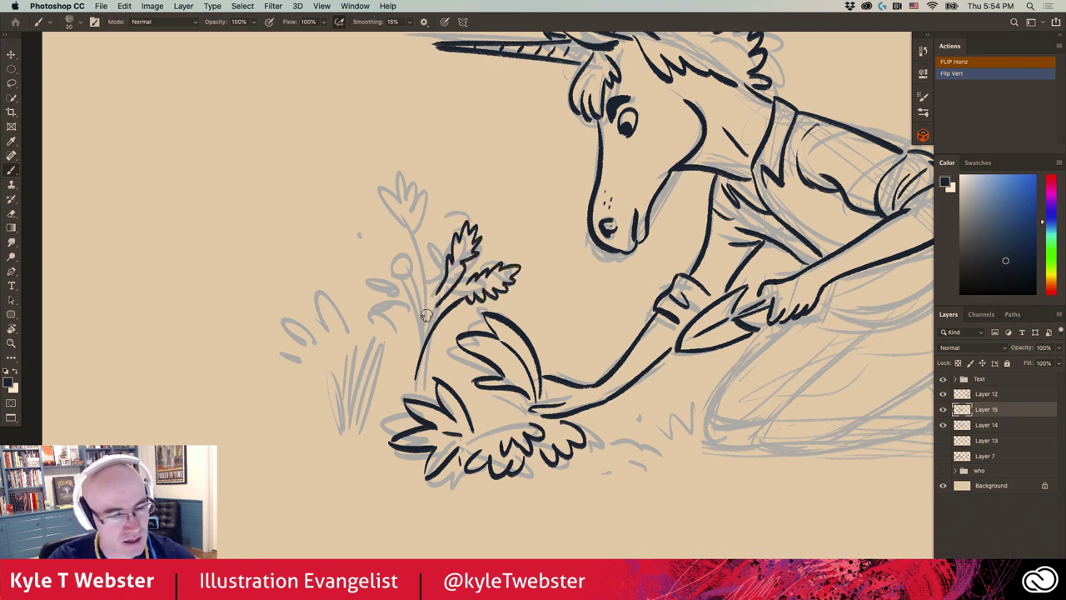
- Ink the flower head and stem, grass blade, scalloped and tall leaves, and ground grass strokes
mouse_move(425, 329)
mouse_down()
mouse_move(415, 250)
mouse_move(391, 219)
mouse_move(386, 258)
mouse_move(406, 298)
mouse_move(368, 285)
mouse_move(374, 306)
mouse_move(413, 318)
mouse_move(426, 213)
mouse_move(415, 244)
mouse_up()
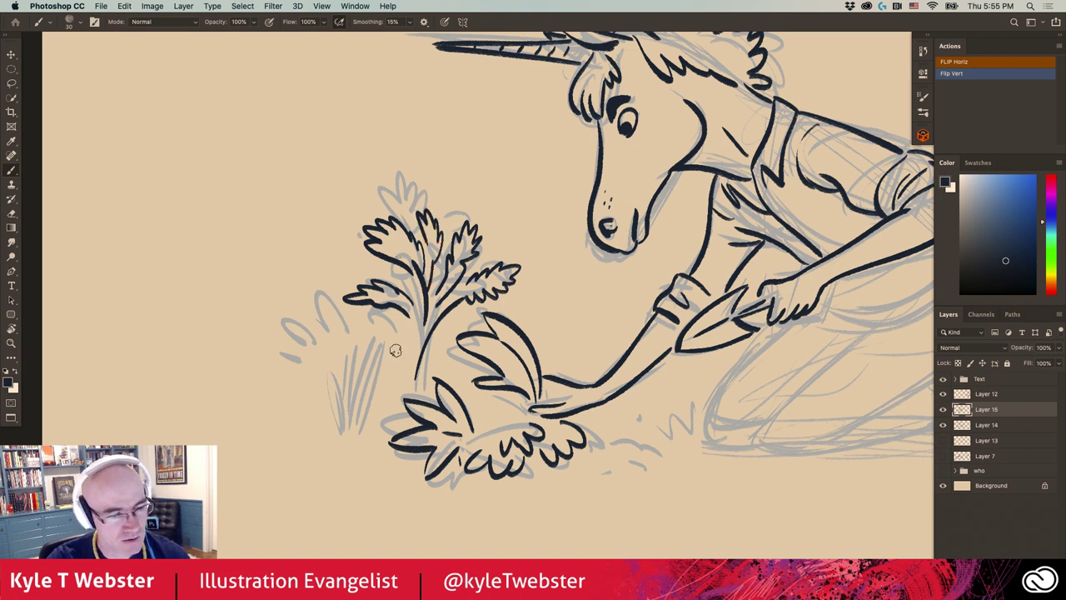
drag(416, 343, 407, 398)
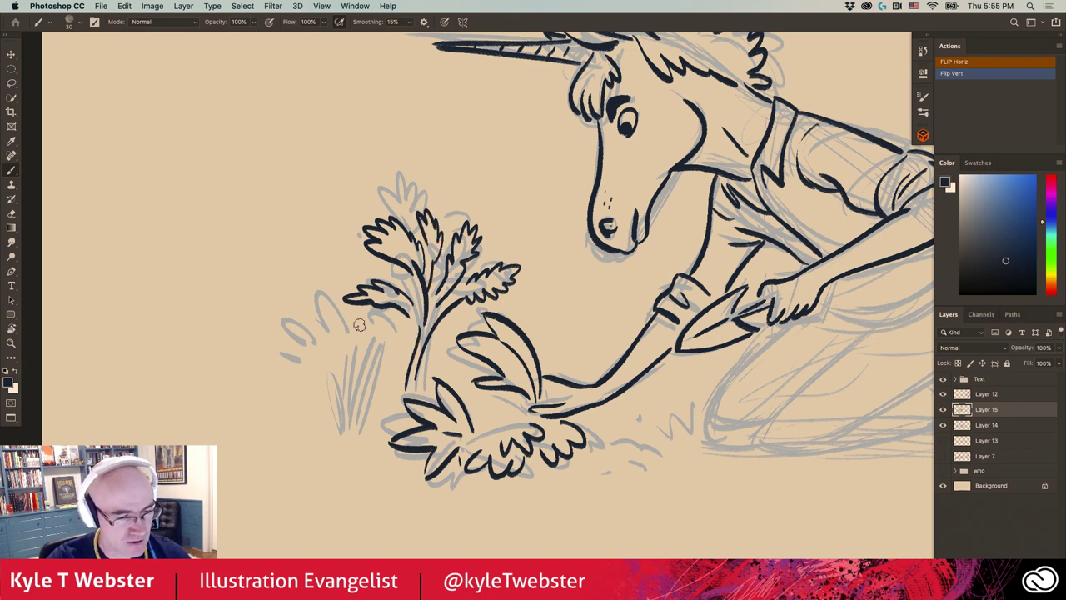
mouse_move(364, 435)
mouse_down()
mouse_move(383, 340)
mouse_move(367, 314)
mouse_move(363, 333)
mouse_move(353, 321)
mouse_move(338, 433)
mouse_move(325, 354)
mouse_move(336, 433)
mouse_move(385, 385)
mouse_move(393, 392)
mouse_move(338, 465)
mouse_move(393, 469)
mouse_up()
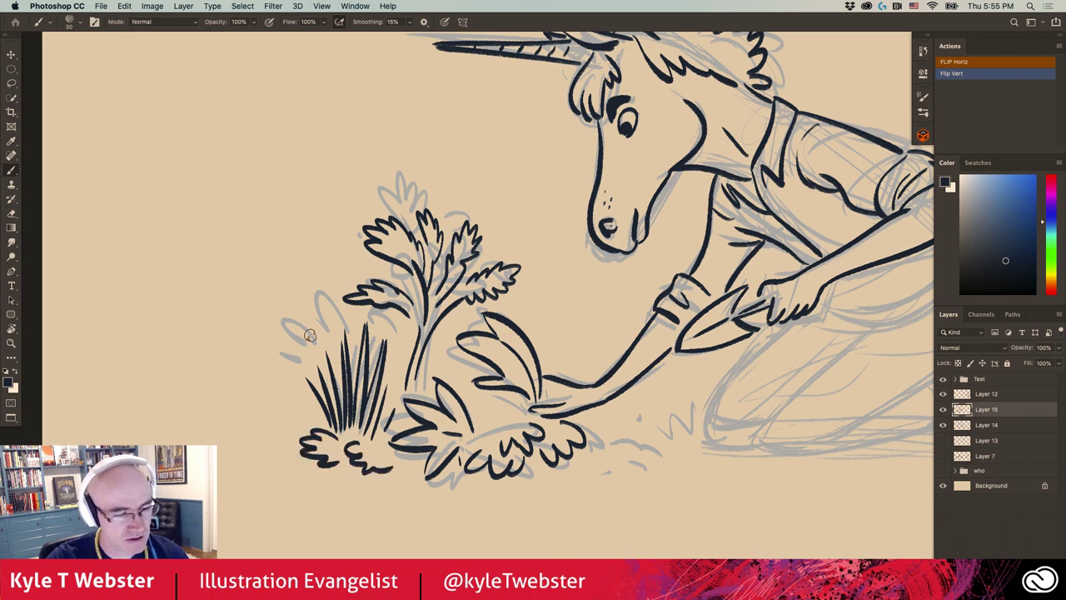
drag(294, 416, 271, 454)
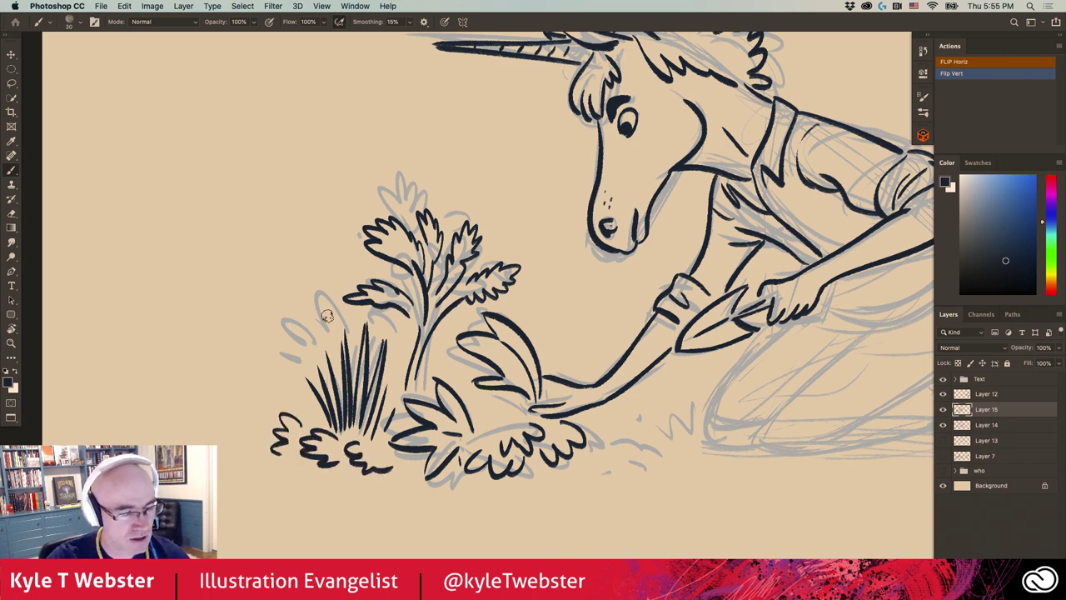
mouse_move(326, 340)
mouse_down()
mouse_move(290, 275)
mouse_move(325, 348)
mouse_move(308, 359)
mouse_move(271, 354)
mouse_move(324, 294)
mouse_move(329, 263)
mouse_move(336, 319)
mouse_up()
mouse_move(278, 297)
mouse_down()
mouse_move(250, 299)
mouse_move(275, 323)
mouse_up()
mouse_move(291, 381)
mouse_down()
mouse_move(285, 397)
mouse_move(302, 401)
mouse_move(246, 411)
mouse_move(250, 423)
mouse_up()
drag(291, 463, 237, 466)
mouse_move(591, 466)
mouse_down()
mouse_move(498, 472)
mouse_move(544, 456)
mouse_up()
- Add ground dashes by the plants, then ink the lower arm, forearm curves and elbow stroke
drag(497, 467, 483, 479)
scroll(487, 473, down, 5)
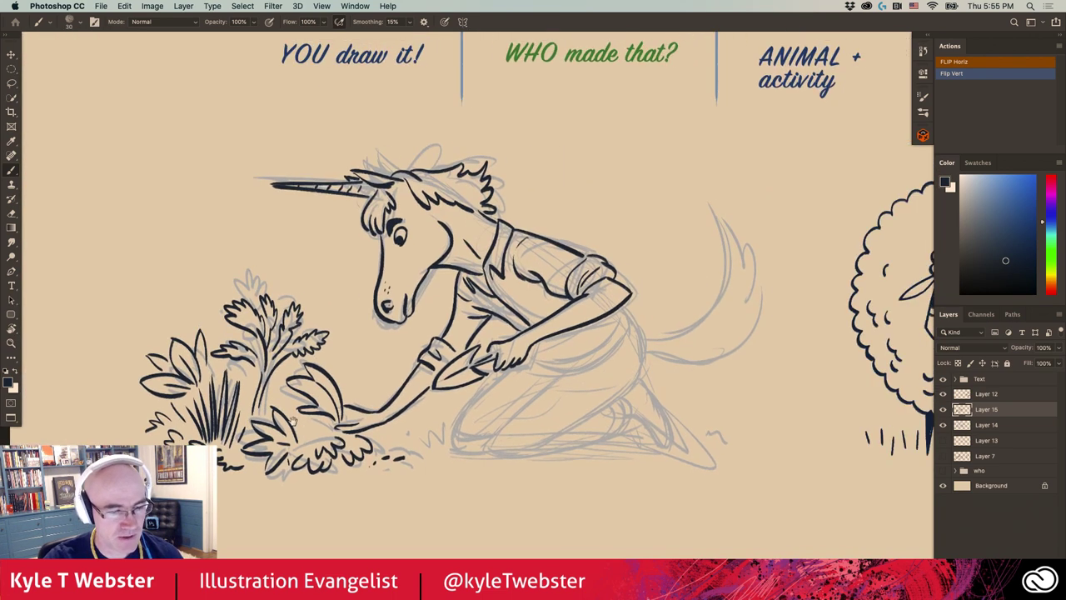
scroll(539, 314, up, 3)
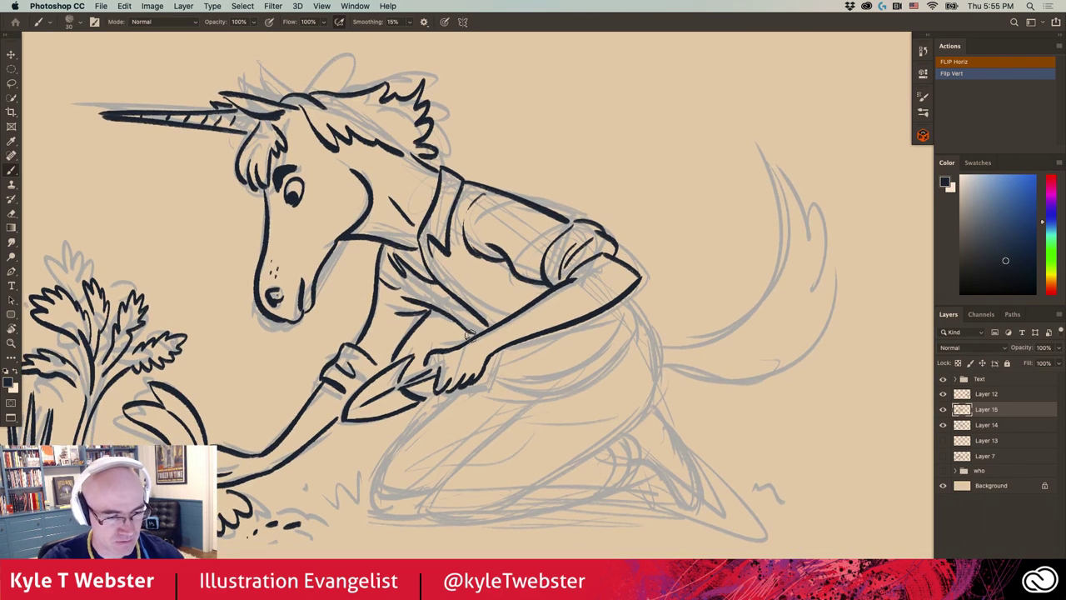
mouse_move(492, 359)
mouse_down()
mouse_move(529, 379)
mouse_move(622, 315)
mouse_up()
drag(511, 356, 533, 372)
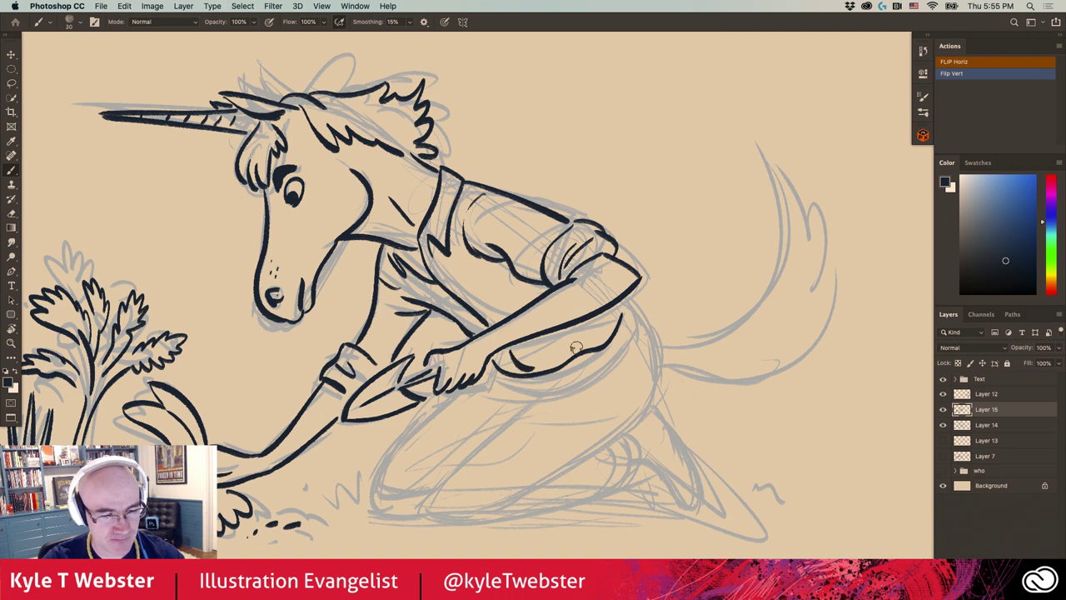
drag(421, 337, 455, 312)
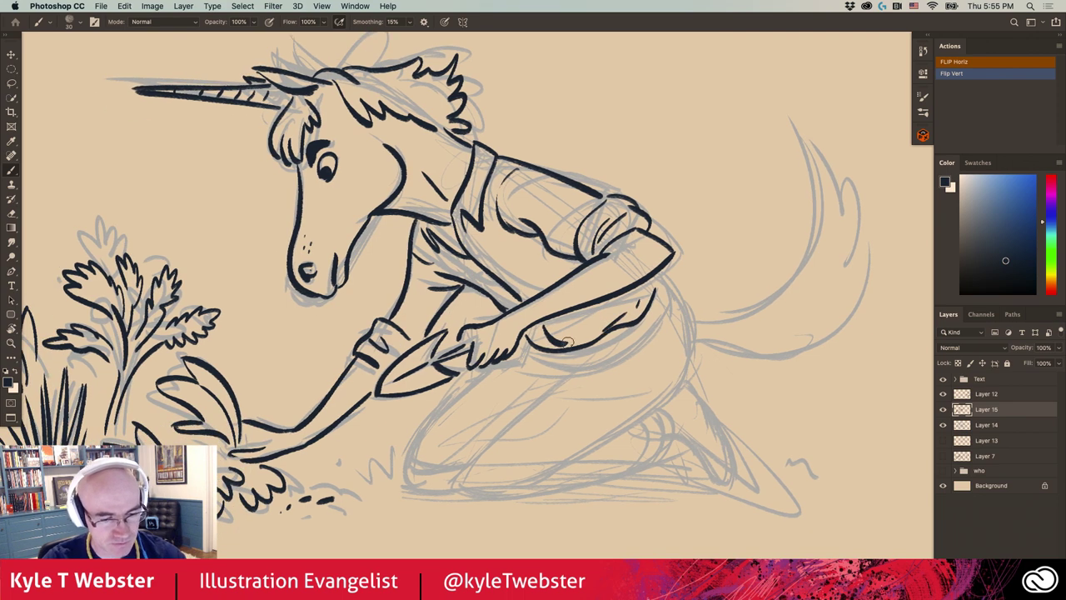
drag(554, 356, 576, 353)
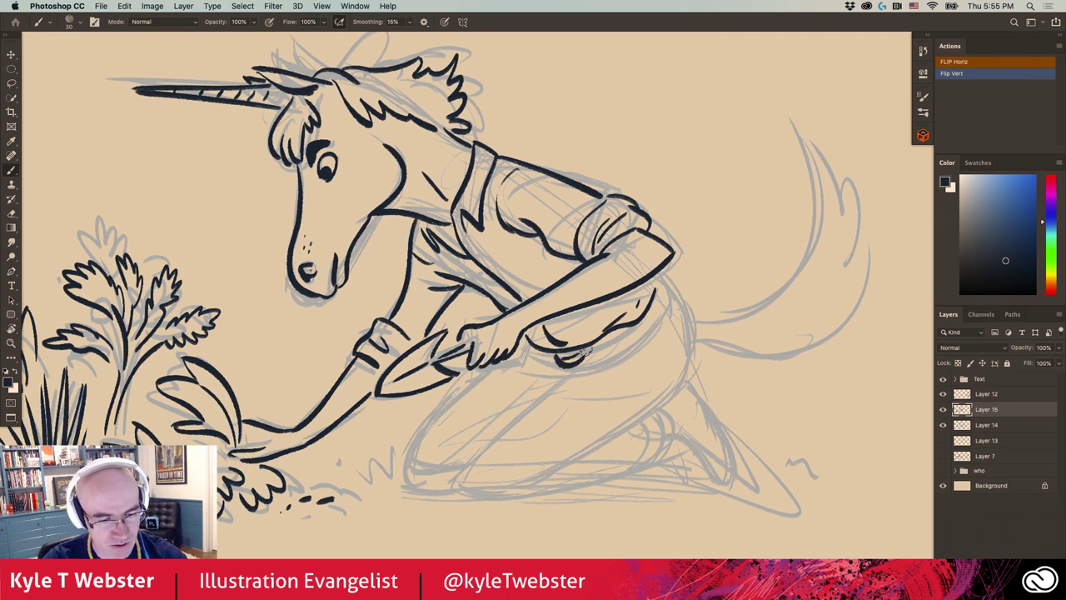
drag(631, 320, 591, 326)
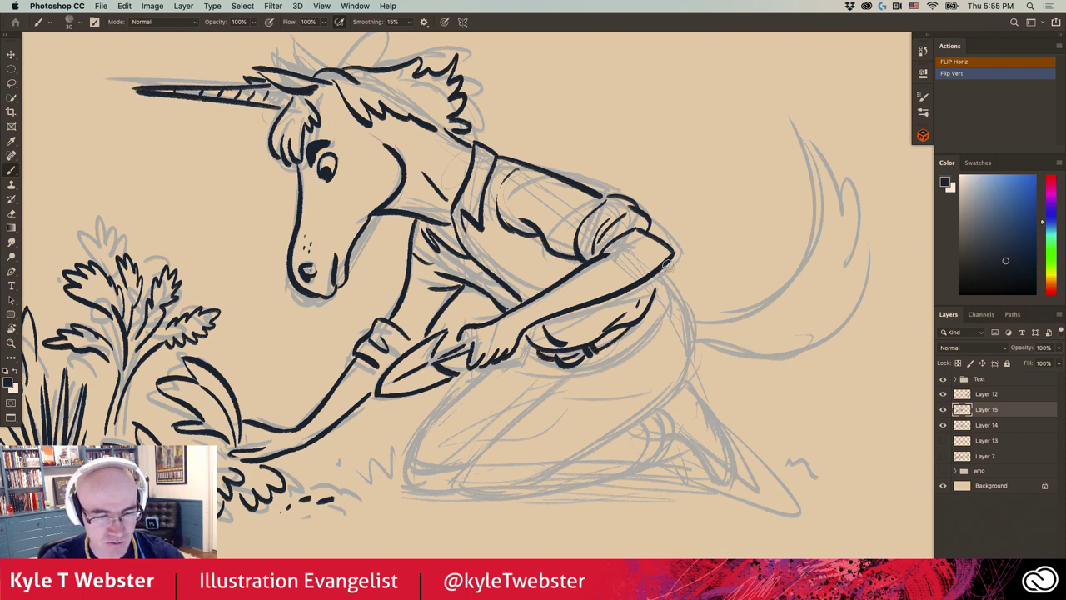
drag(667, 263, 660, 287)
- Ink the back leg, front thigh, heel curve and boot with hatching inside it
mouse_move(638, 348)
mouse_down()
mouse_move(587, 358)
mouse_move(526, 414)
mouse_up()
mouse_move(485, 456)
mouse_down()
mouse_move(482, 488)
mouse_move(666, 446)
mouse_move(660, 271)
mouse_up()
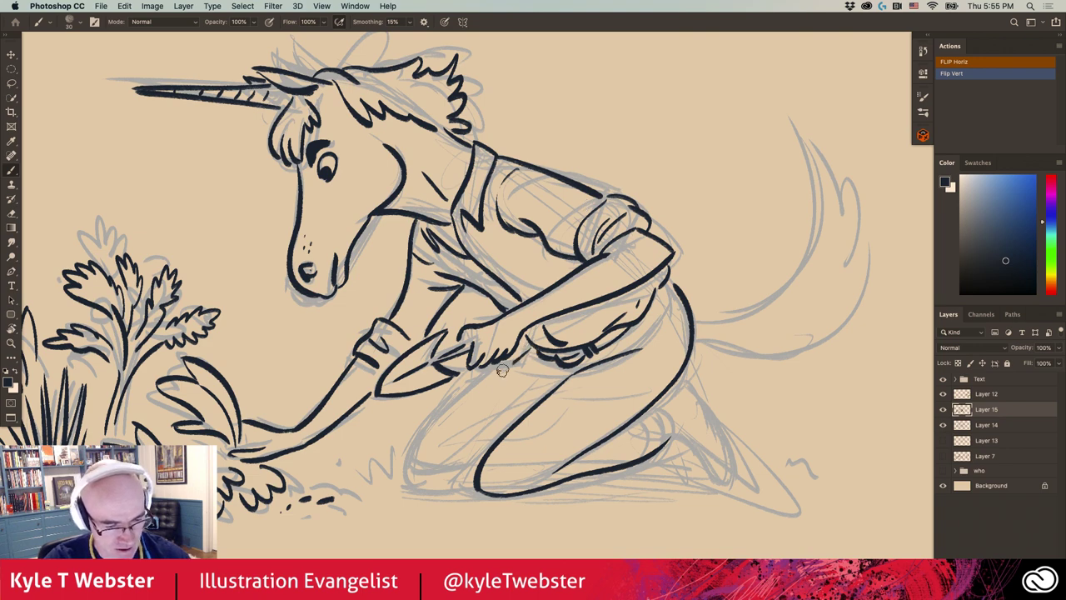
mouse_move(510, 363)
mouse_down()
mouse_move(407, 467)
mouse_move(475, 473)
mouse_up()
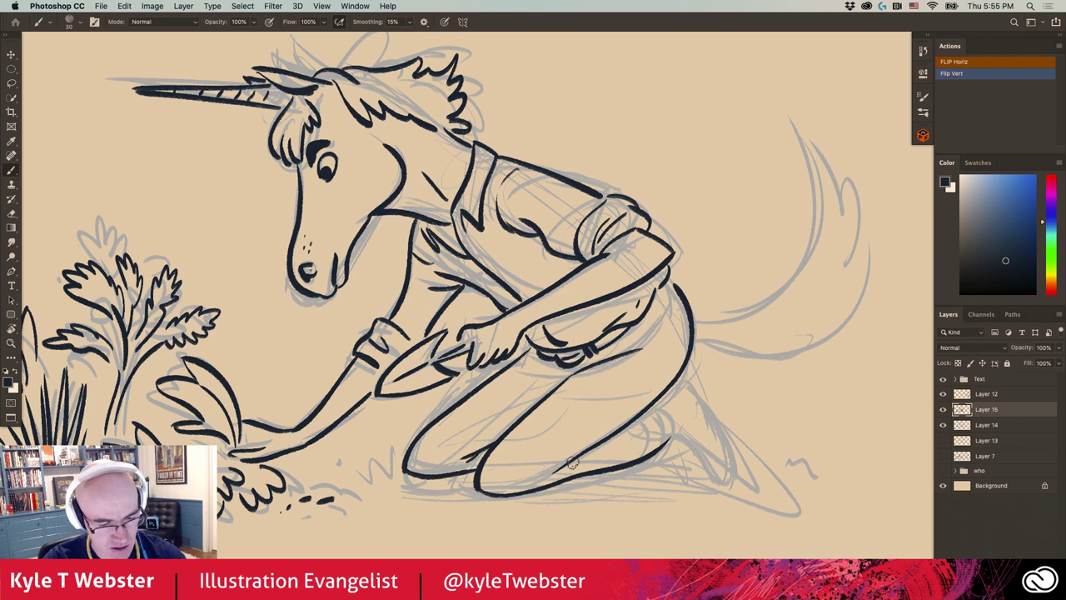
scroll(506, 420, right, 3)
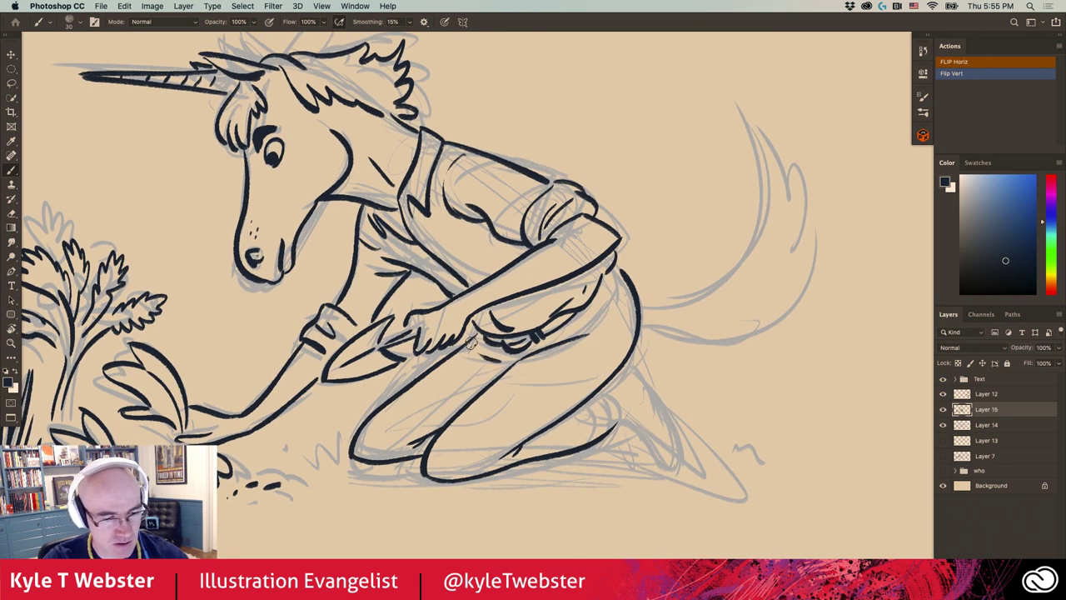
mouse_move(572, 324)
mouse_down()
mouse_move(606, 303)
mouse_move(581, 385)
mouse_up()
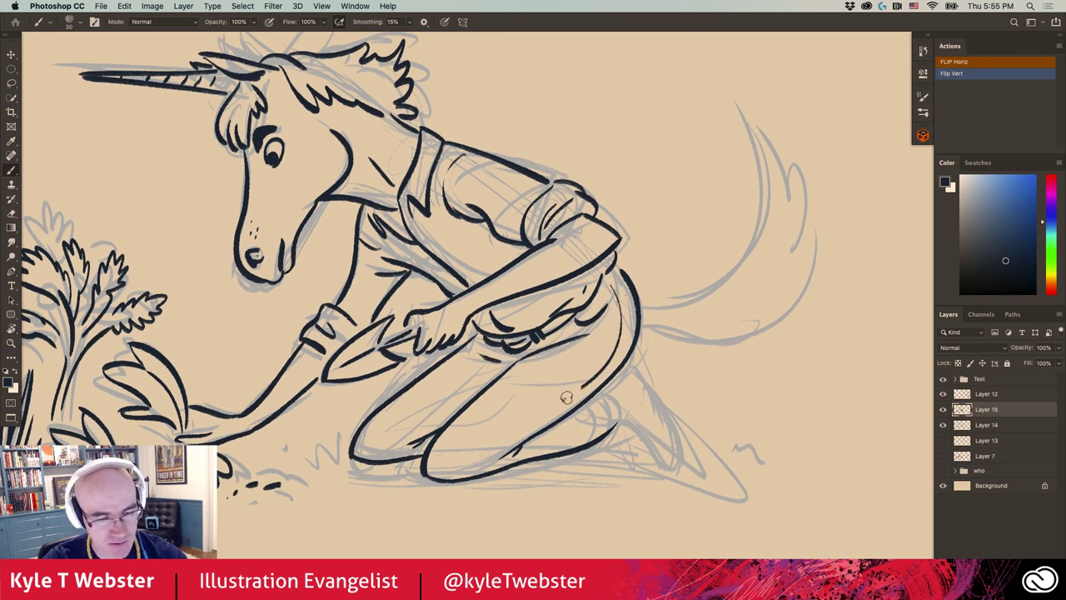
scroll(500, 383, right, 2)
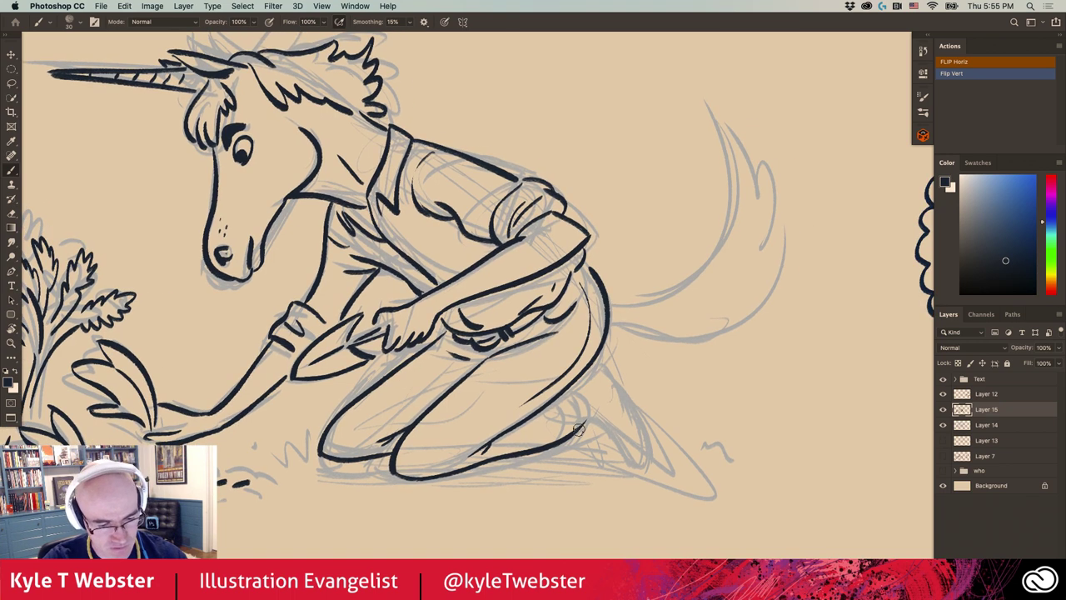
mouse_move(577, 429)
mouse_down()
mouse_move(586, 381)
mouse_move(564, 384)
mouse_up()
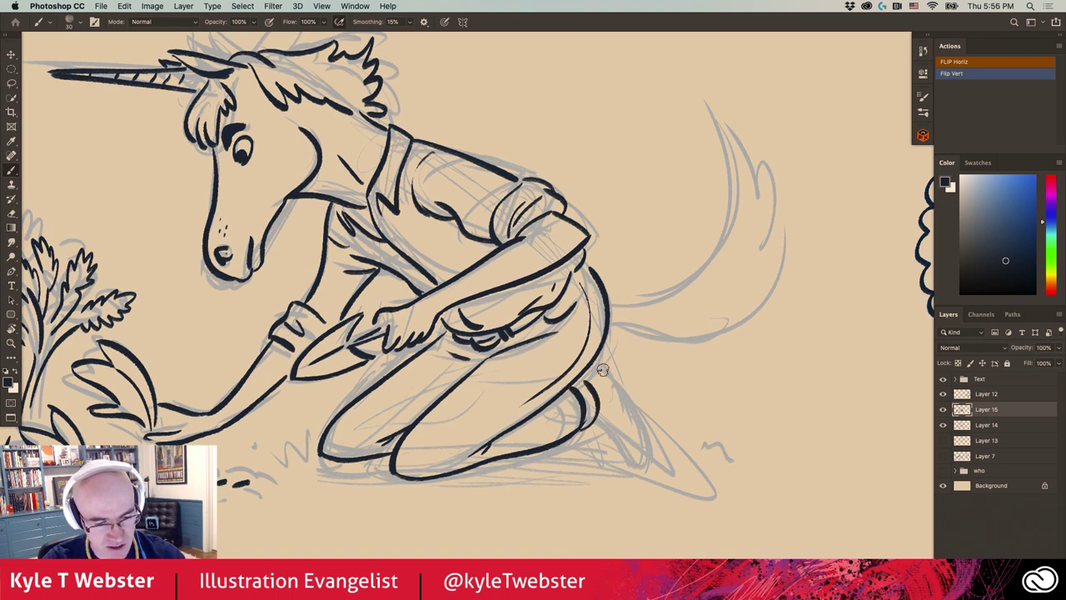
mouse_move(600, 422)
mouse_down()
mouse_move(644, 468)
mouse_move(590, 360)
mouse_up()
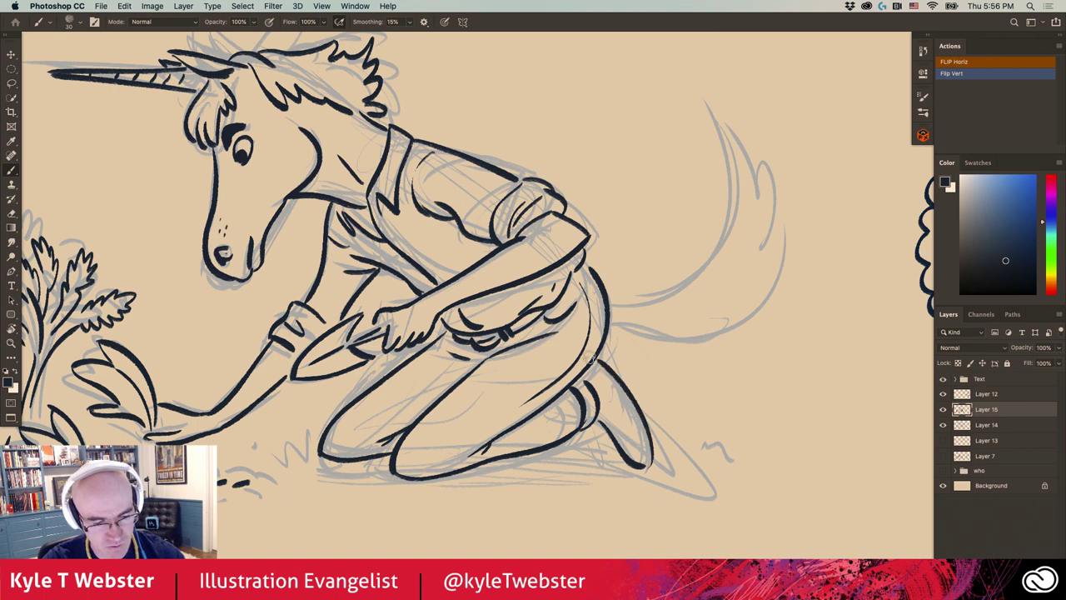
drag(612, 429, 630, 446)
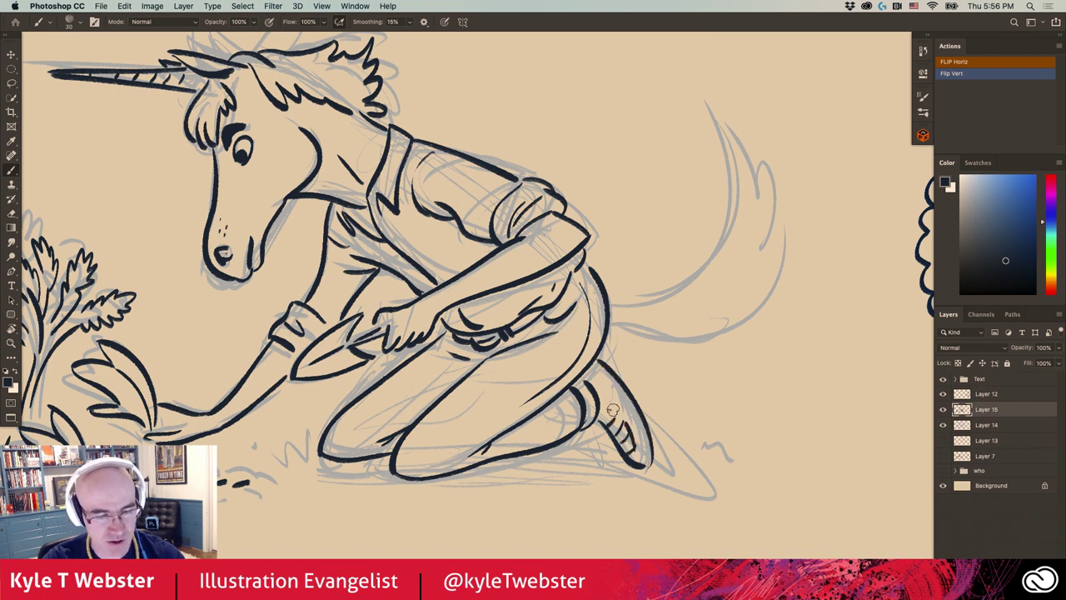
drag(606, 407, 623, 423)
- Zoom out to the whole scene and ink a grass tuft to the right of the boot
drag(534, 287, 508, 296)
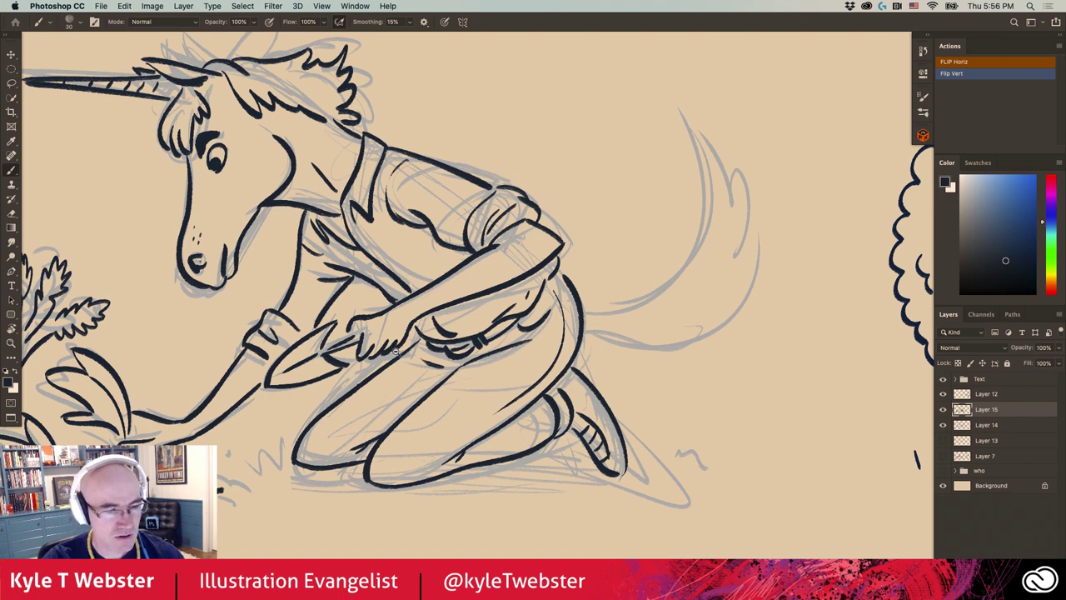
drag(395, 352, 254, 391)
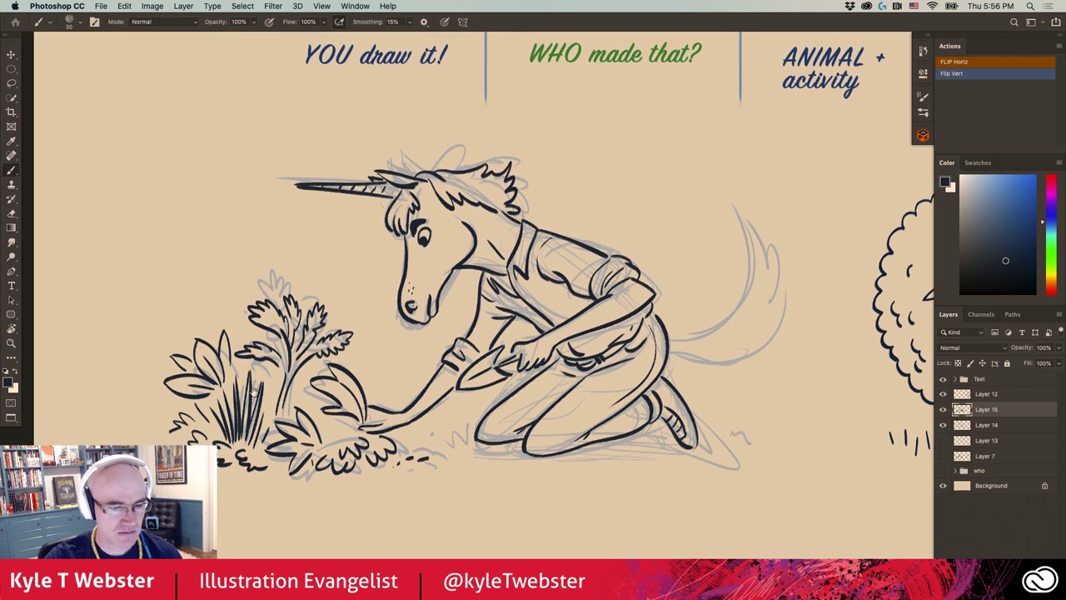
drag(680, 430, 733, 441)
drag(728, 433, 760, 447)
drag(704, 408, 706, 415)
drag(647, 437, 638, 445)
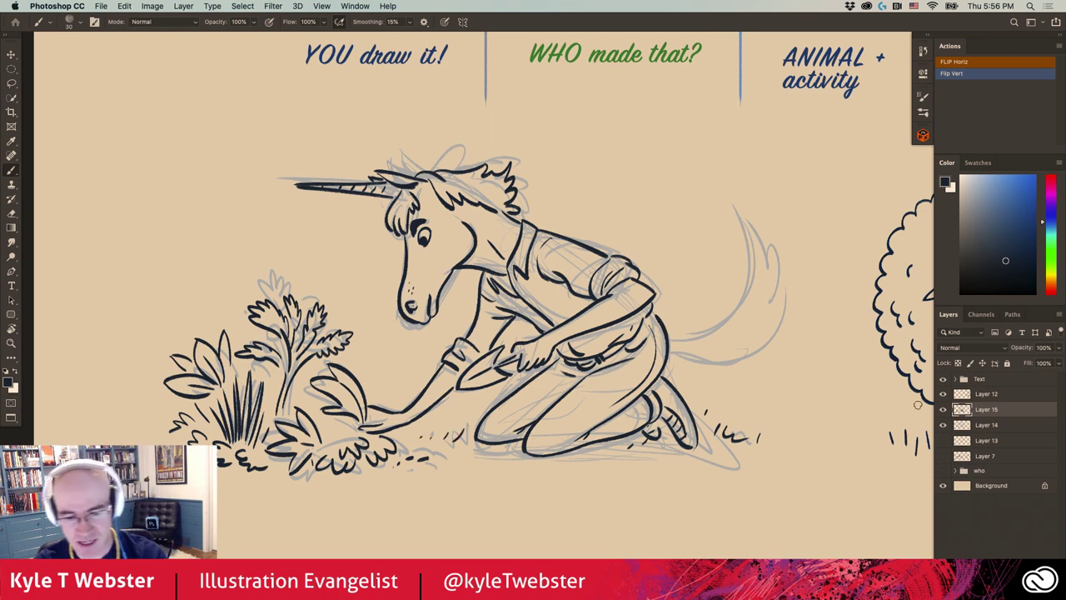
- Hide the grey sketch layer, nudge the ink slightly left and down, and bring the sheep into view
click(943, 423)
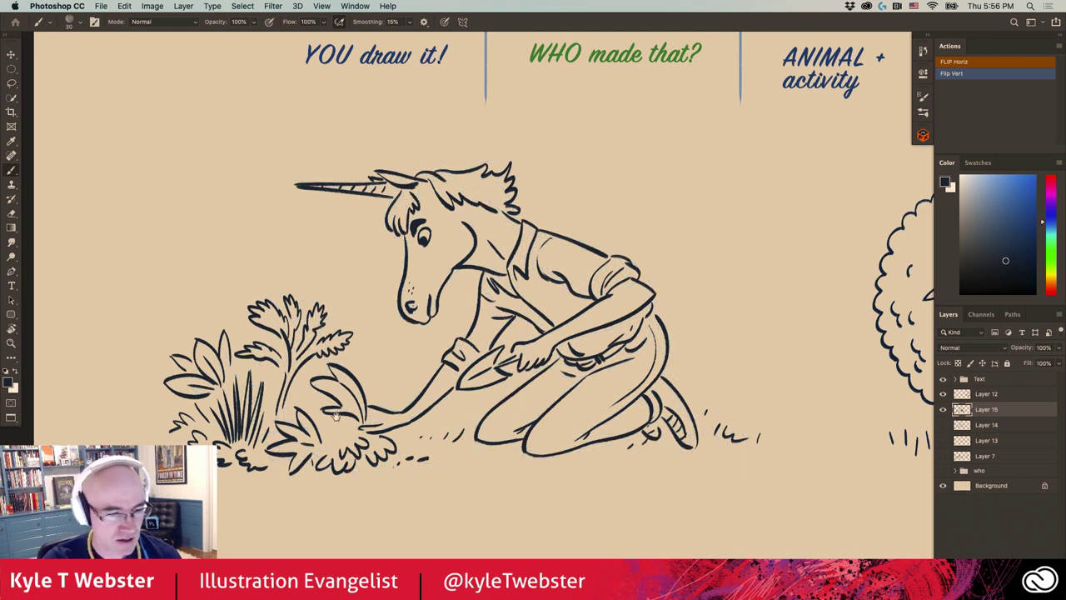
scroll(369, 408, down, 2)
scroll(383, 405, down, 2)
scroll(400, 403, down, 2)
drag(408, 402, 385, 424)
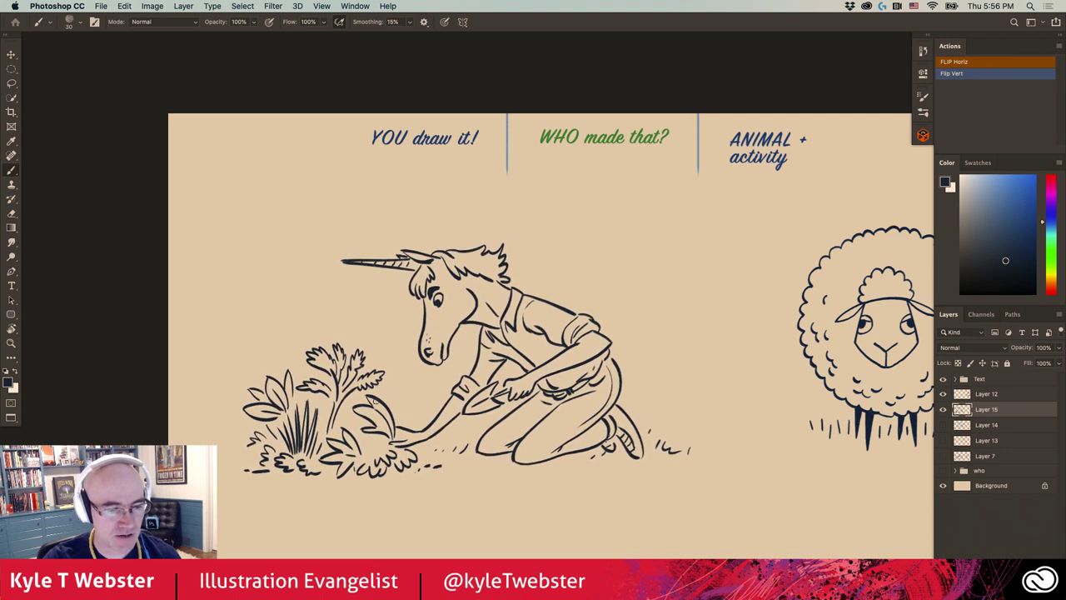
drag(467, 381, 364, 357)
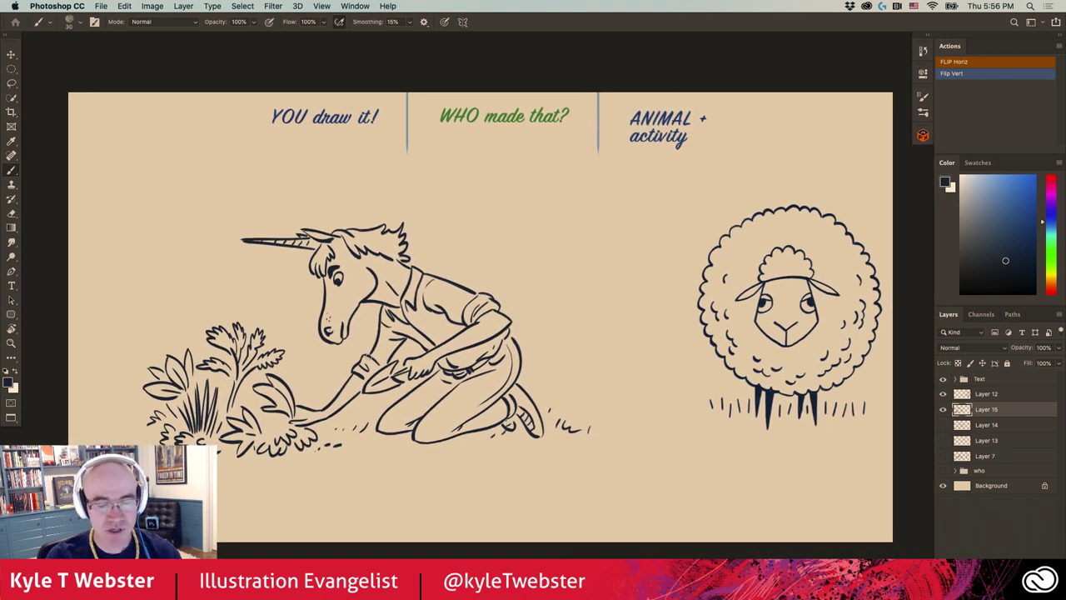